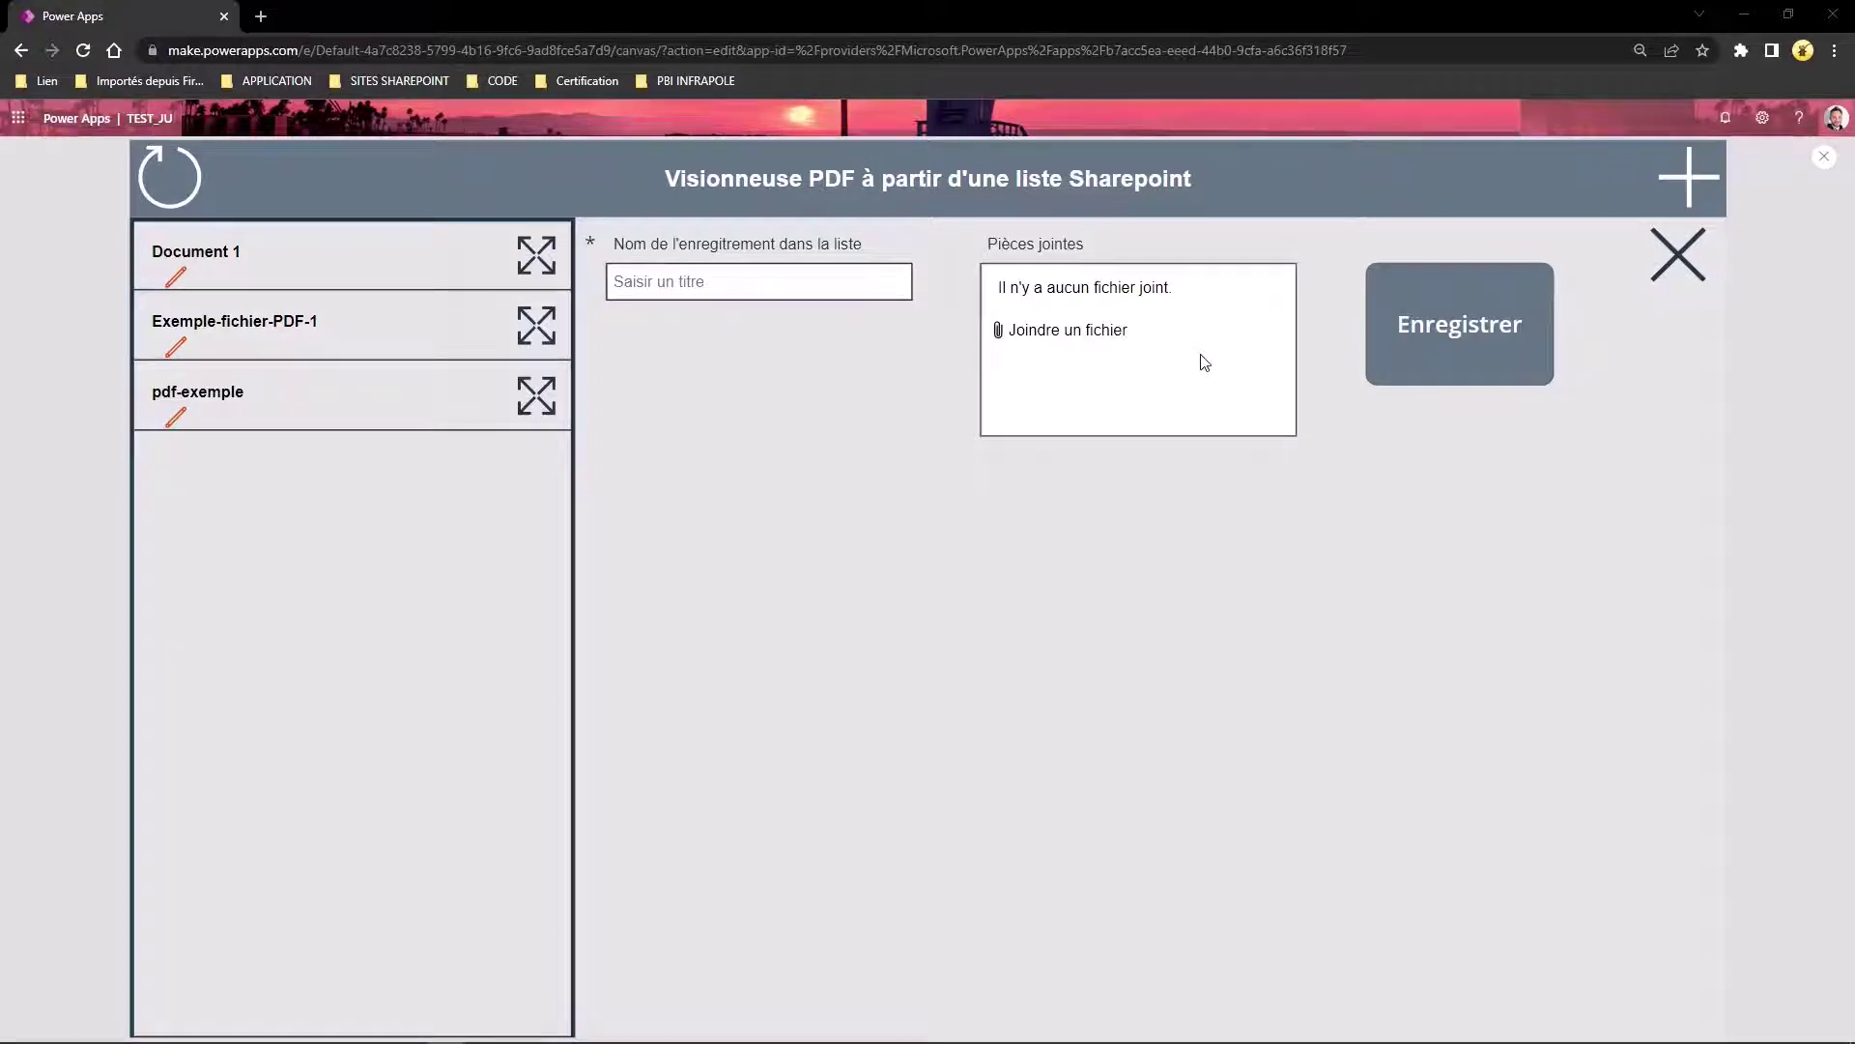
- Save a new list record titled TEST with 29_11_2022_2053.pdf, Emmett_Brown.pdf and TEST.pdf attached
left_click(656, 274)
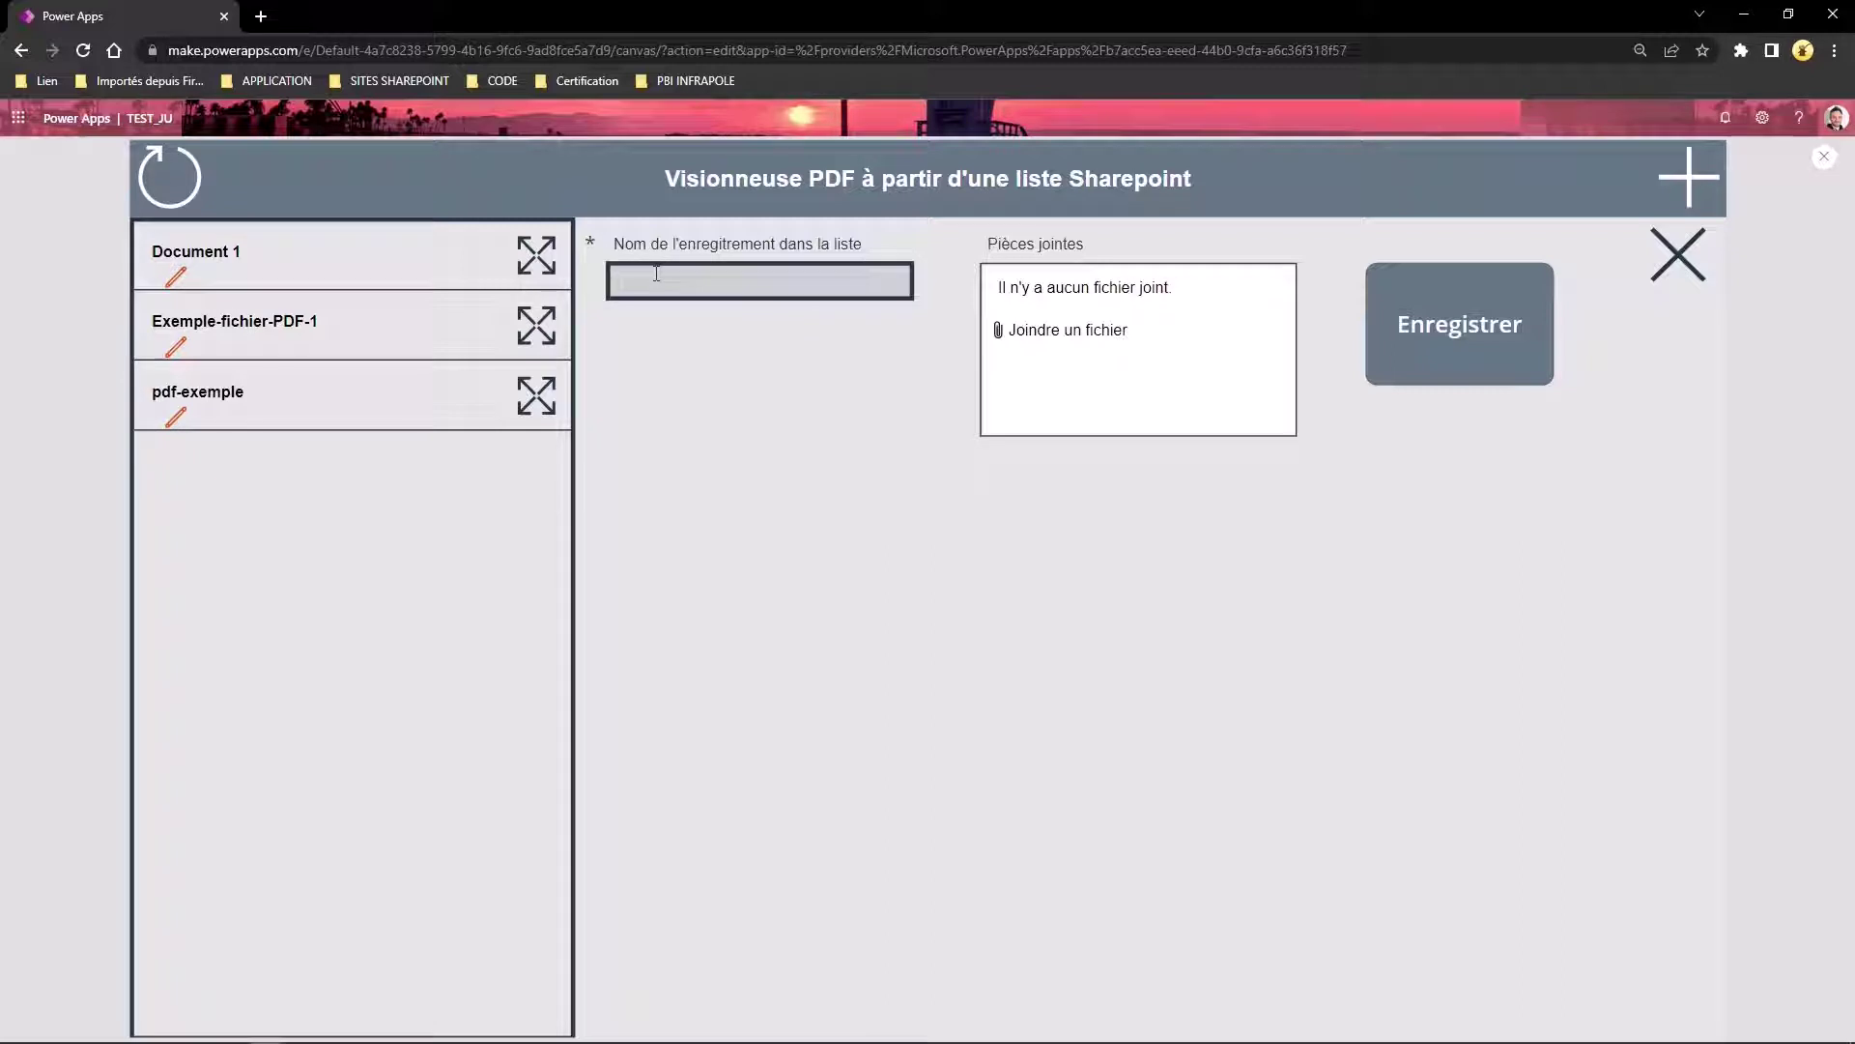
type("TEST")
left_click(1071, 333)
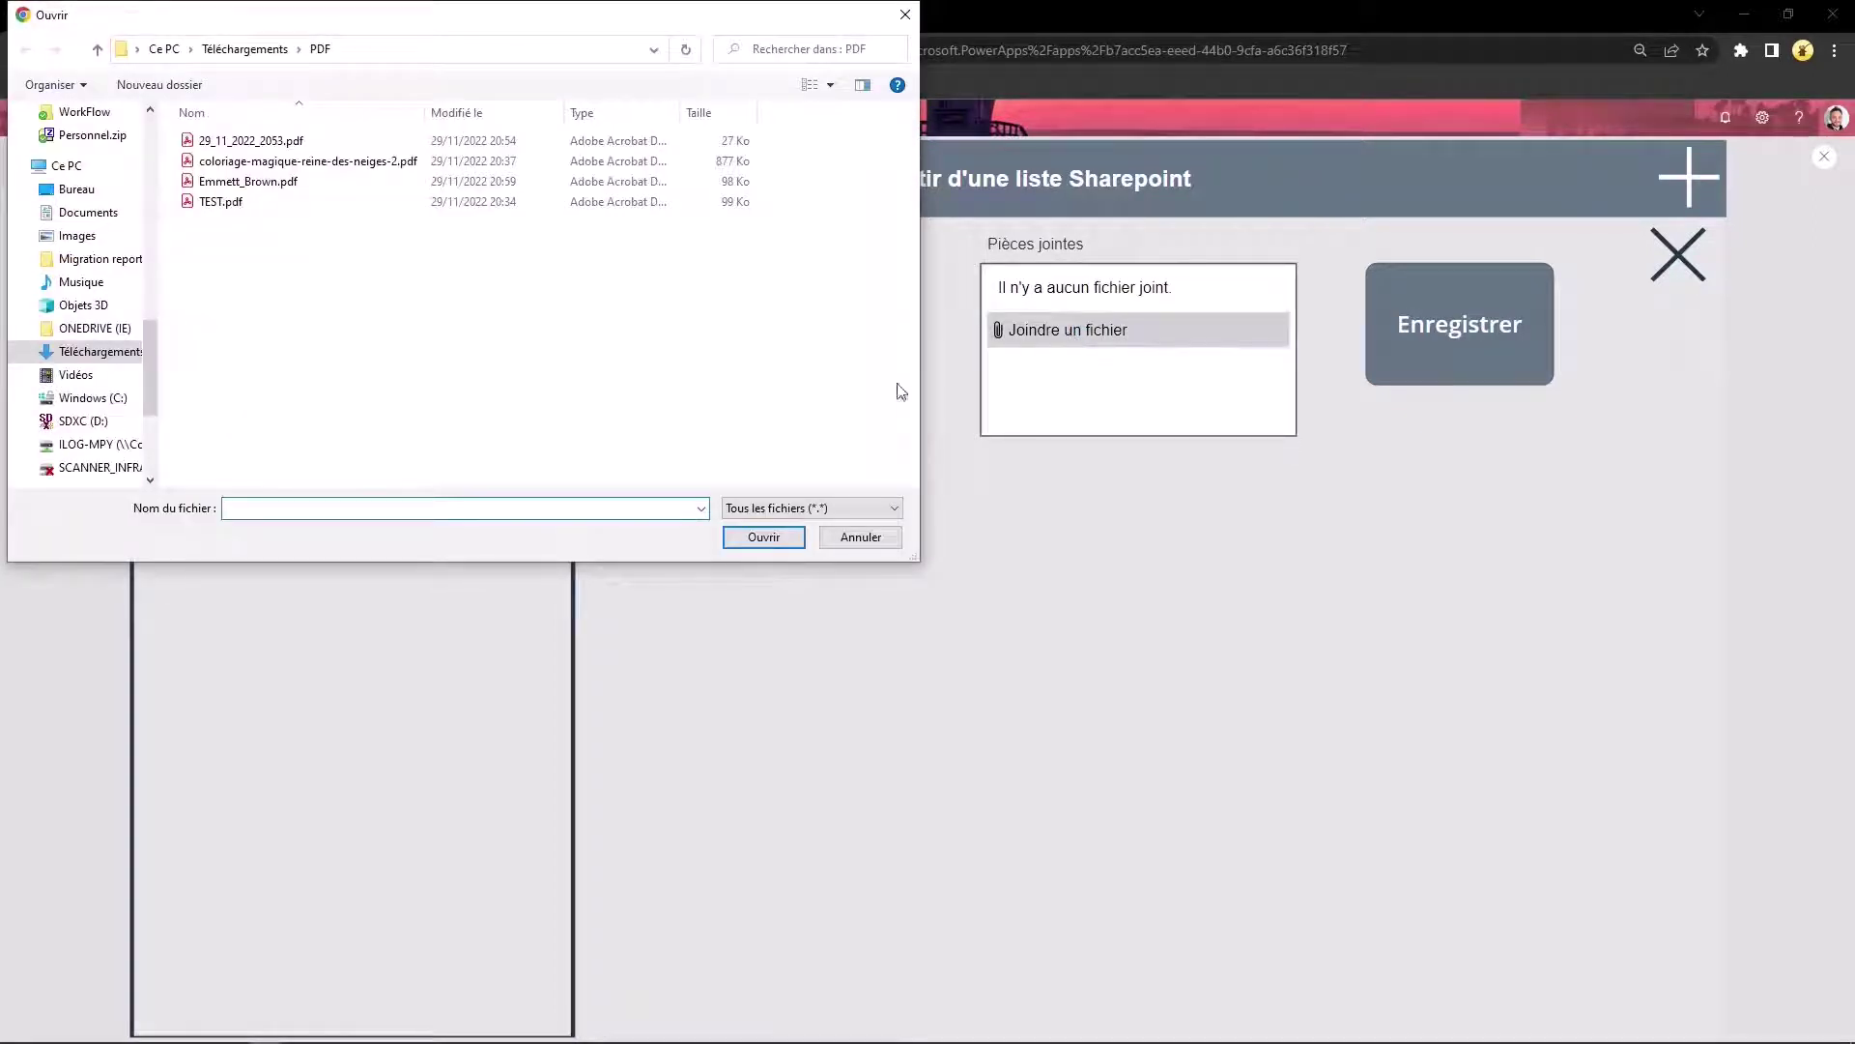
left_click(247, 180)
left_click(219, 142, "ctrl")
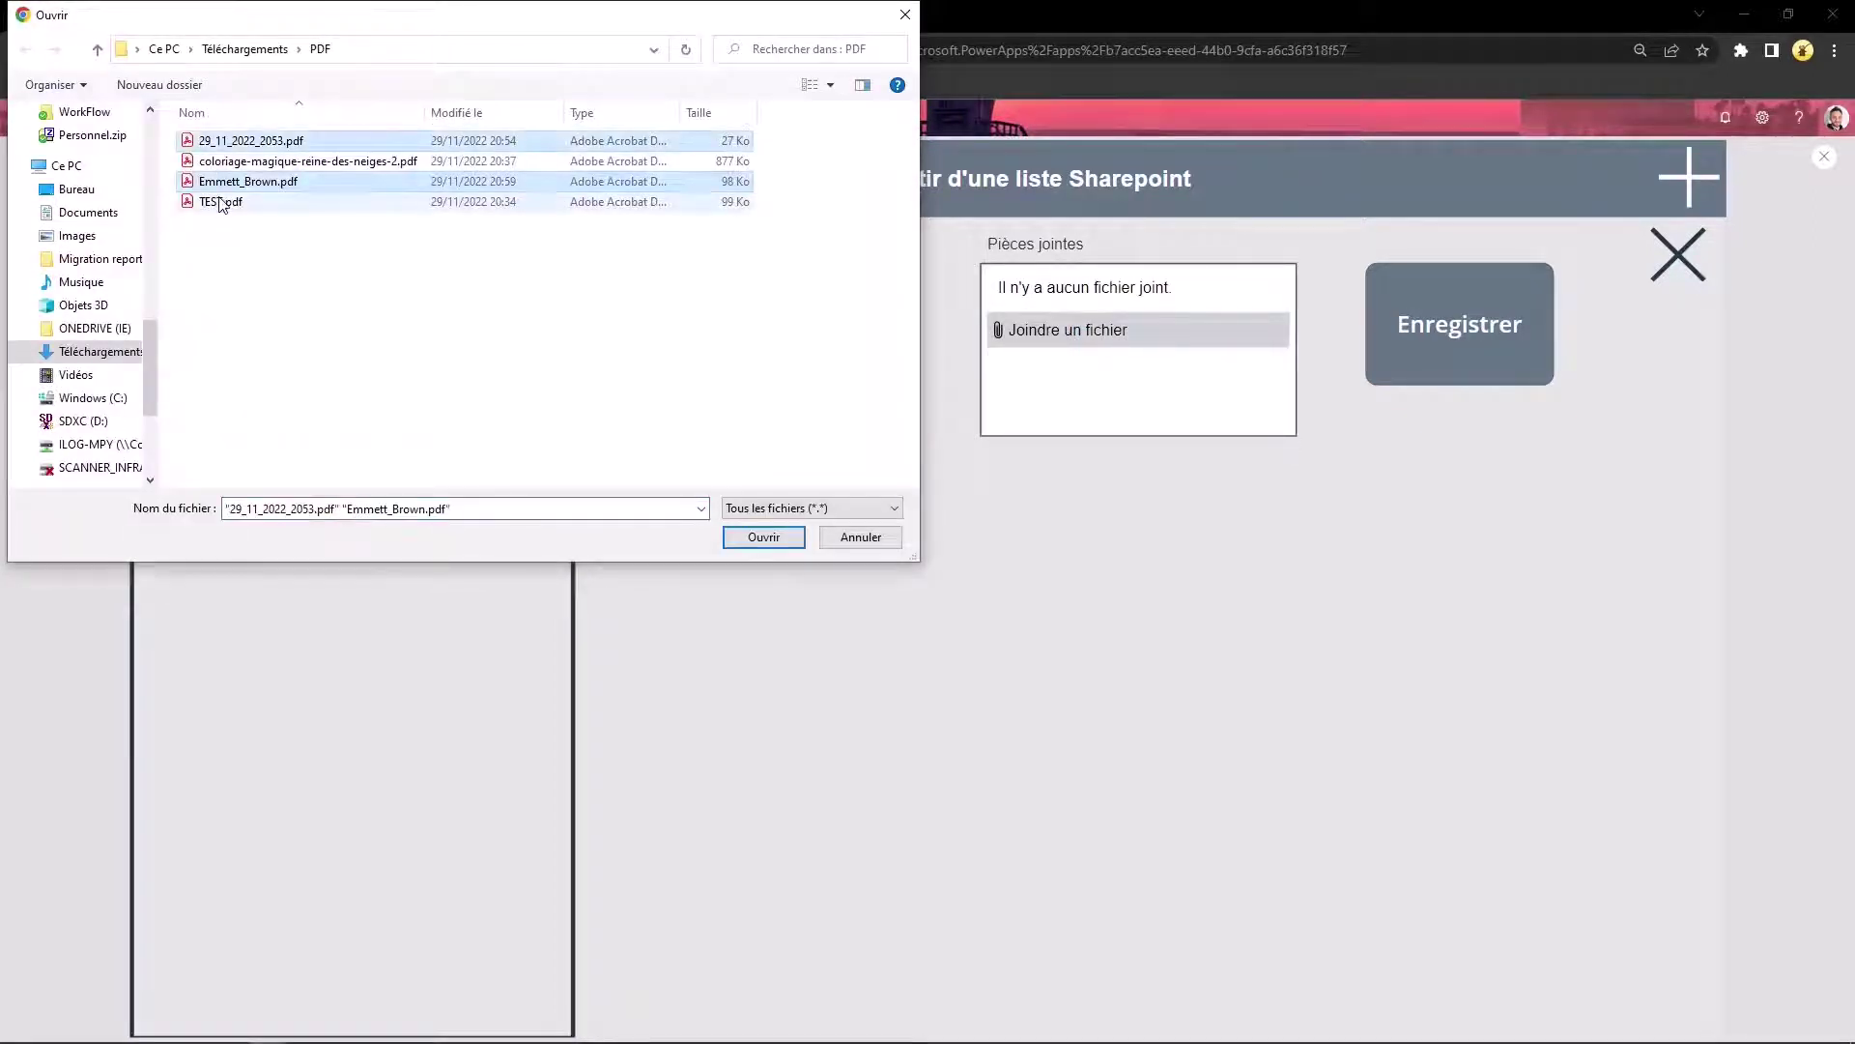
left_click(221, 202, "ctrl")
left_click(764, 537)
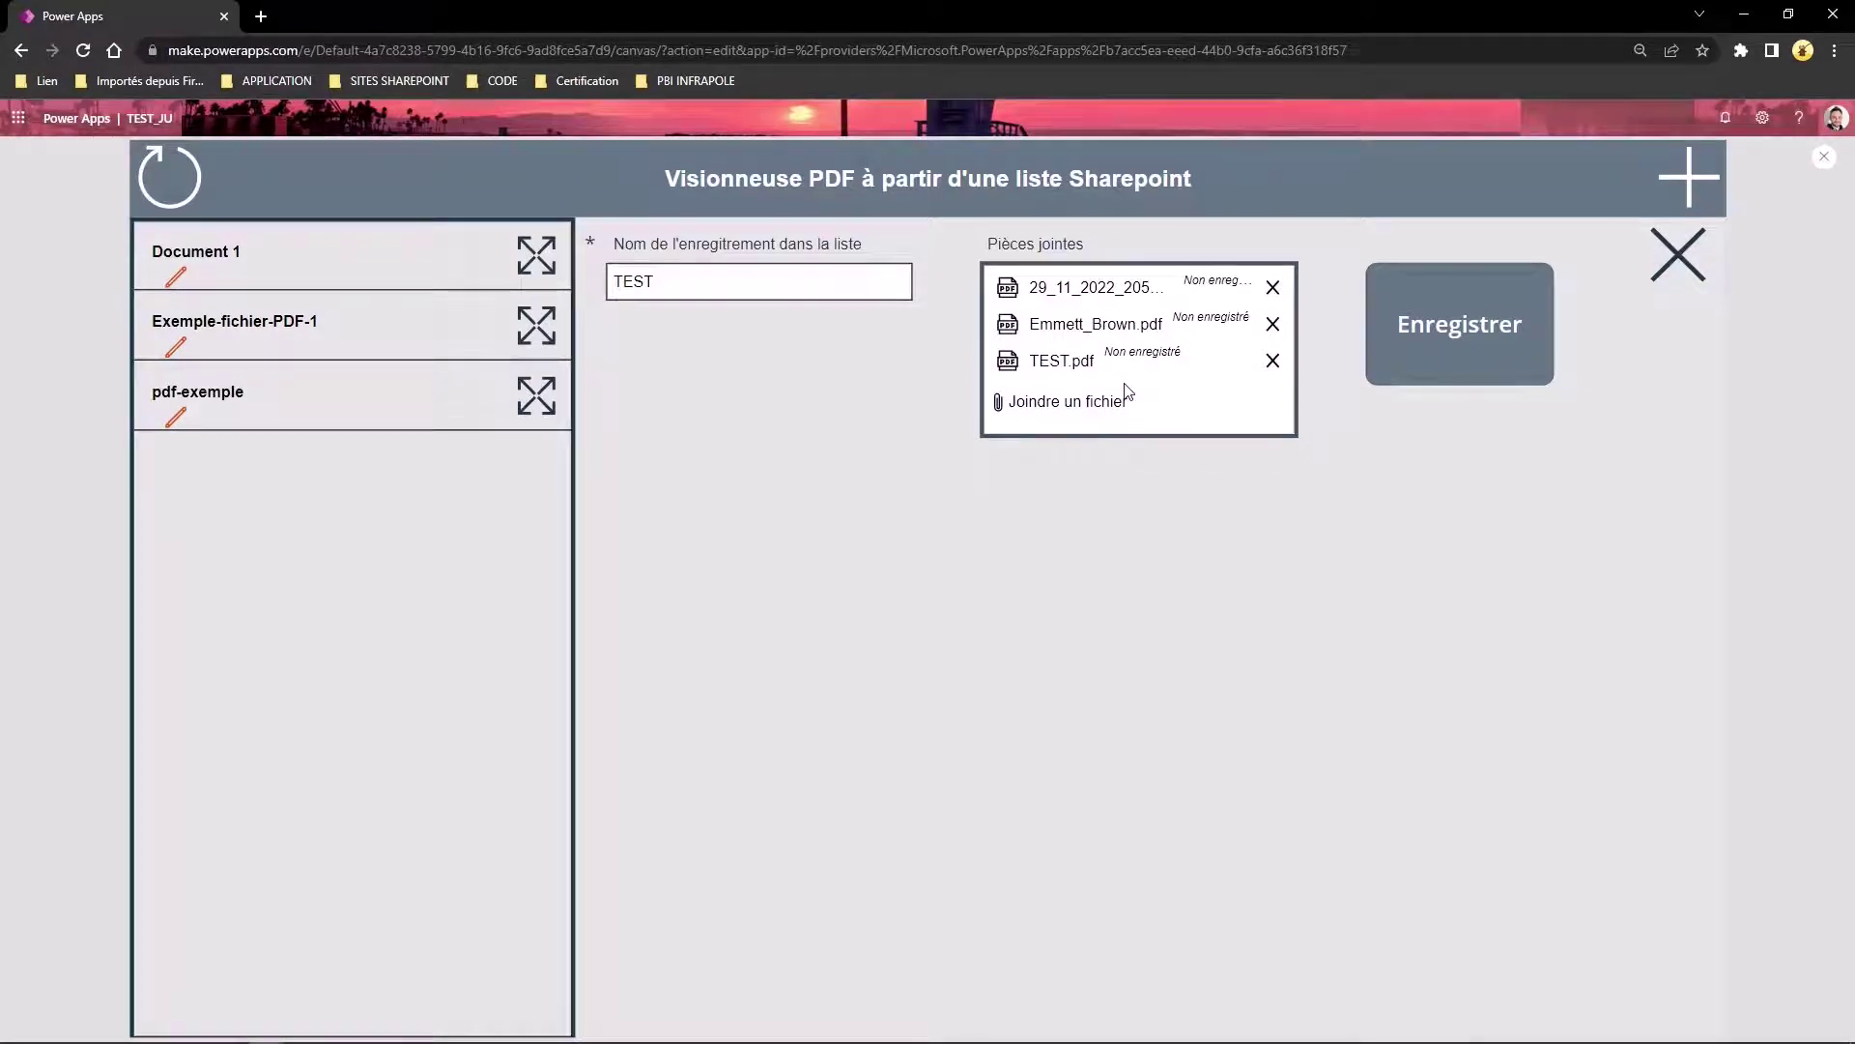
left_click(1417, 317)
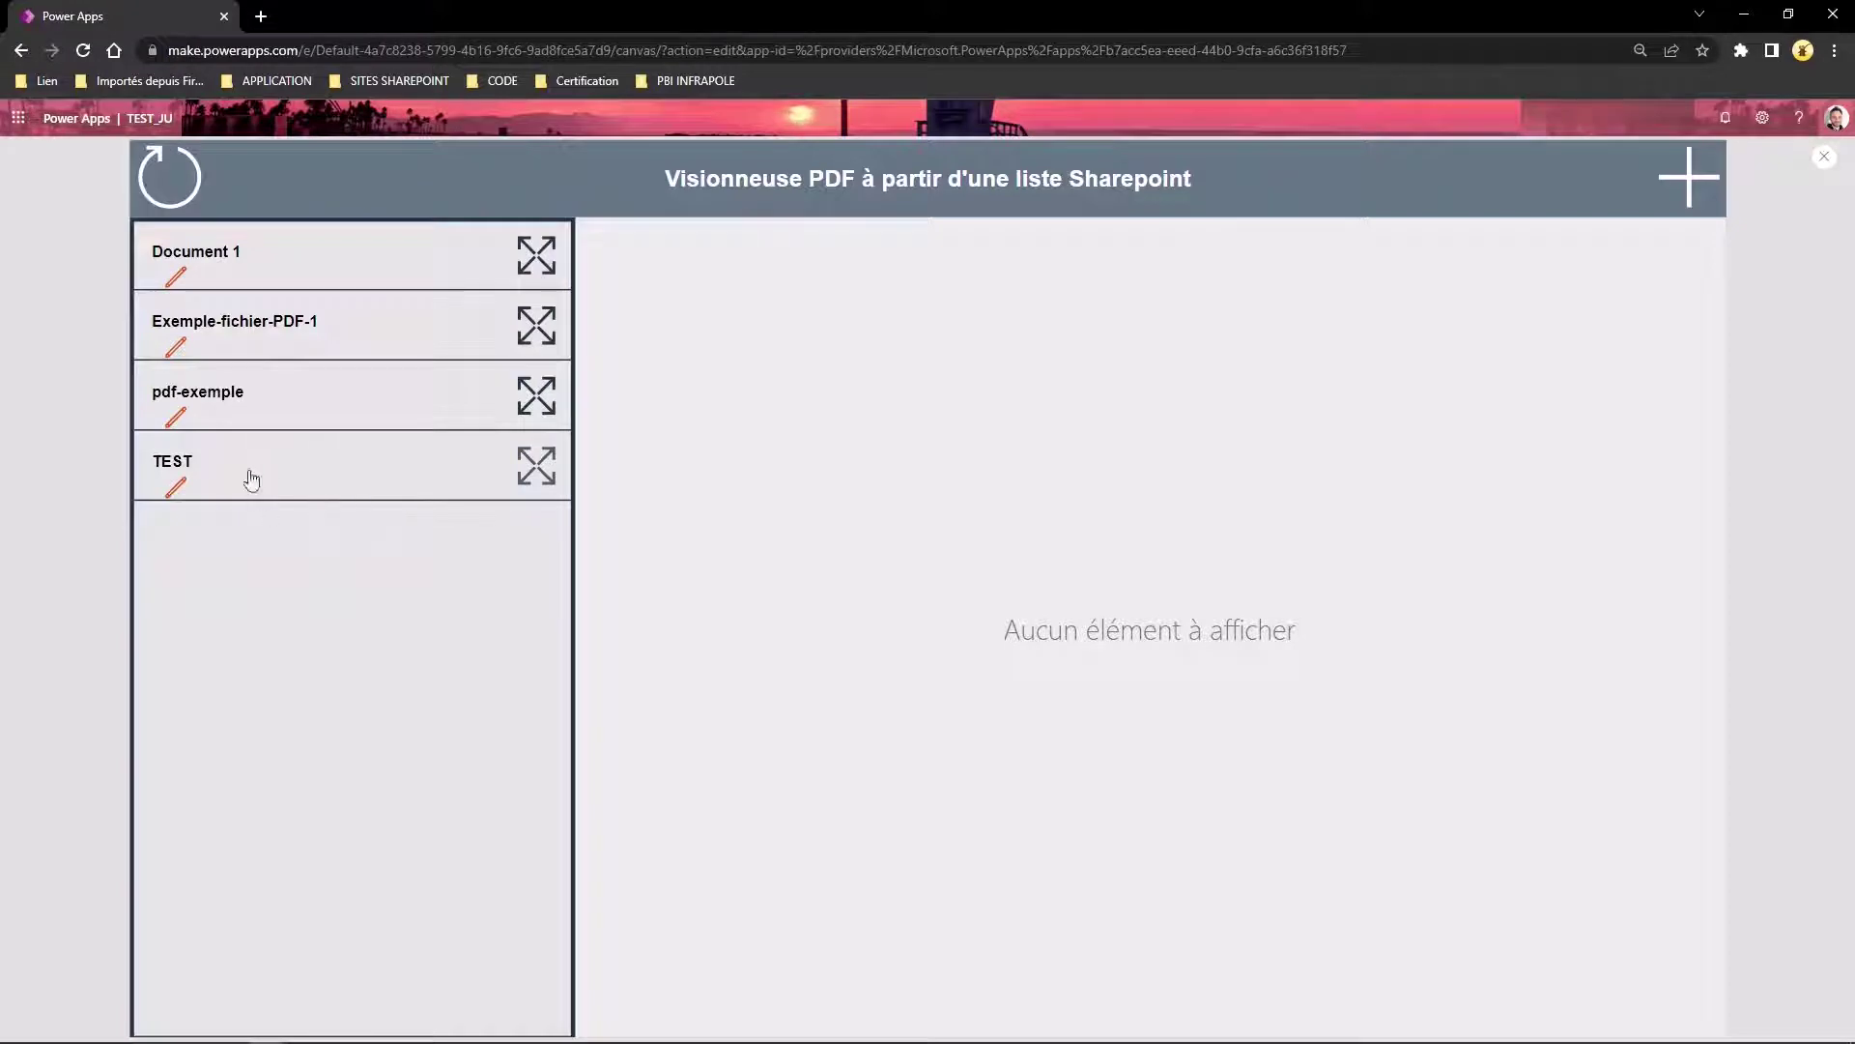
- Download 29_11_2022_2053.pdf from the TEST record's attachments and again from its browser PDF view, and return to the app's record list
left_click(368, 474)
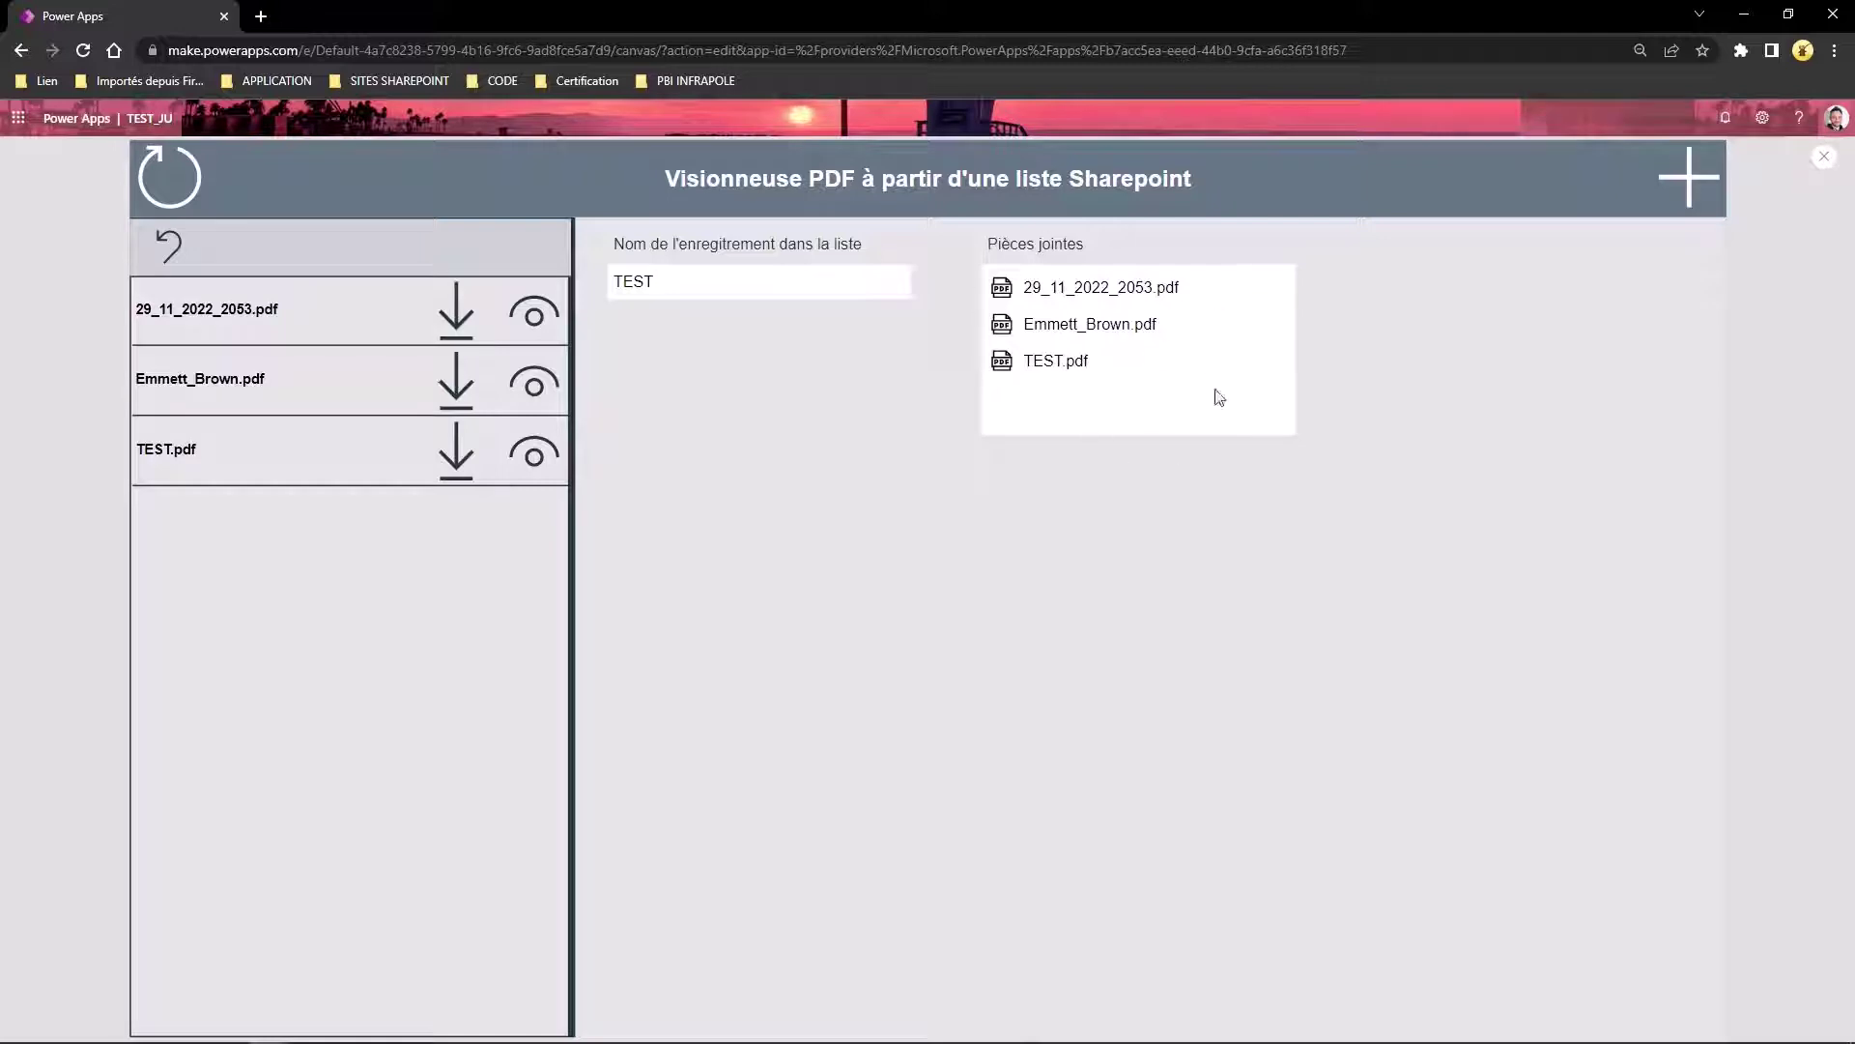
left_click(1104, 295)
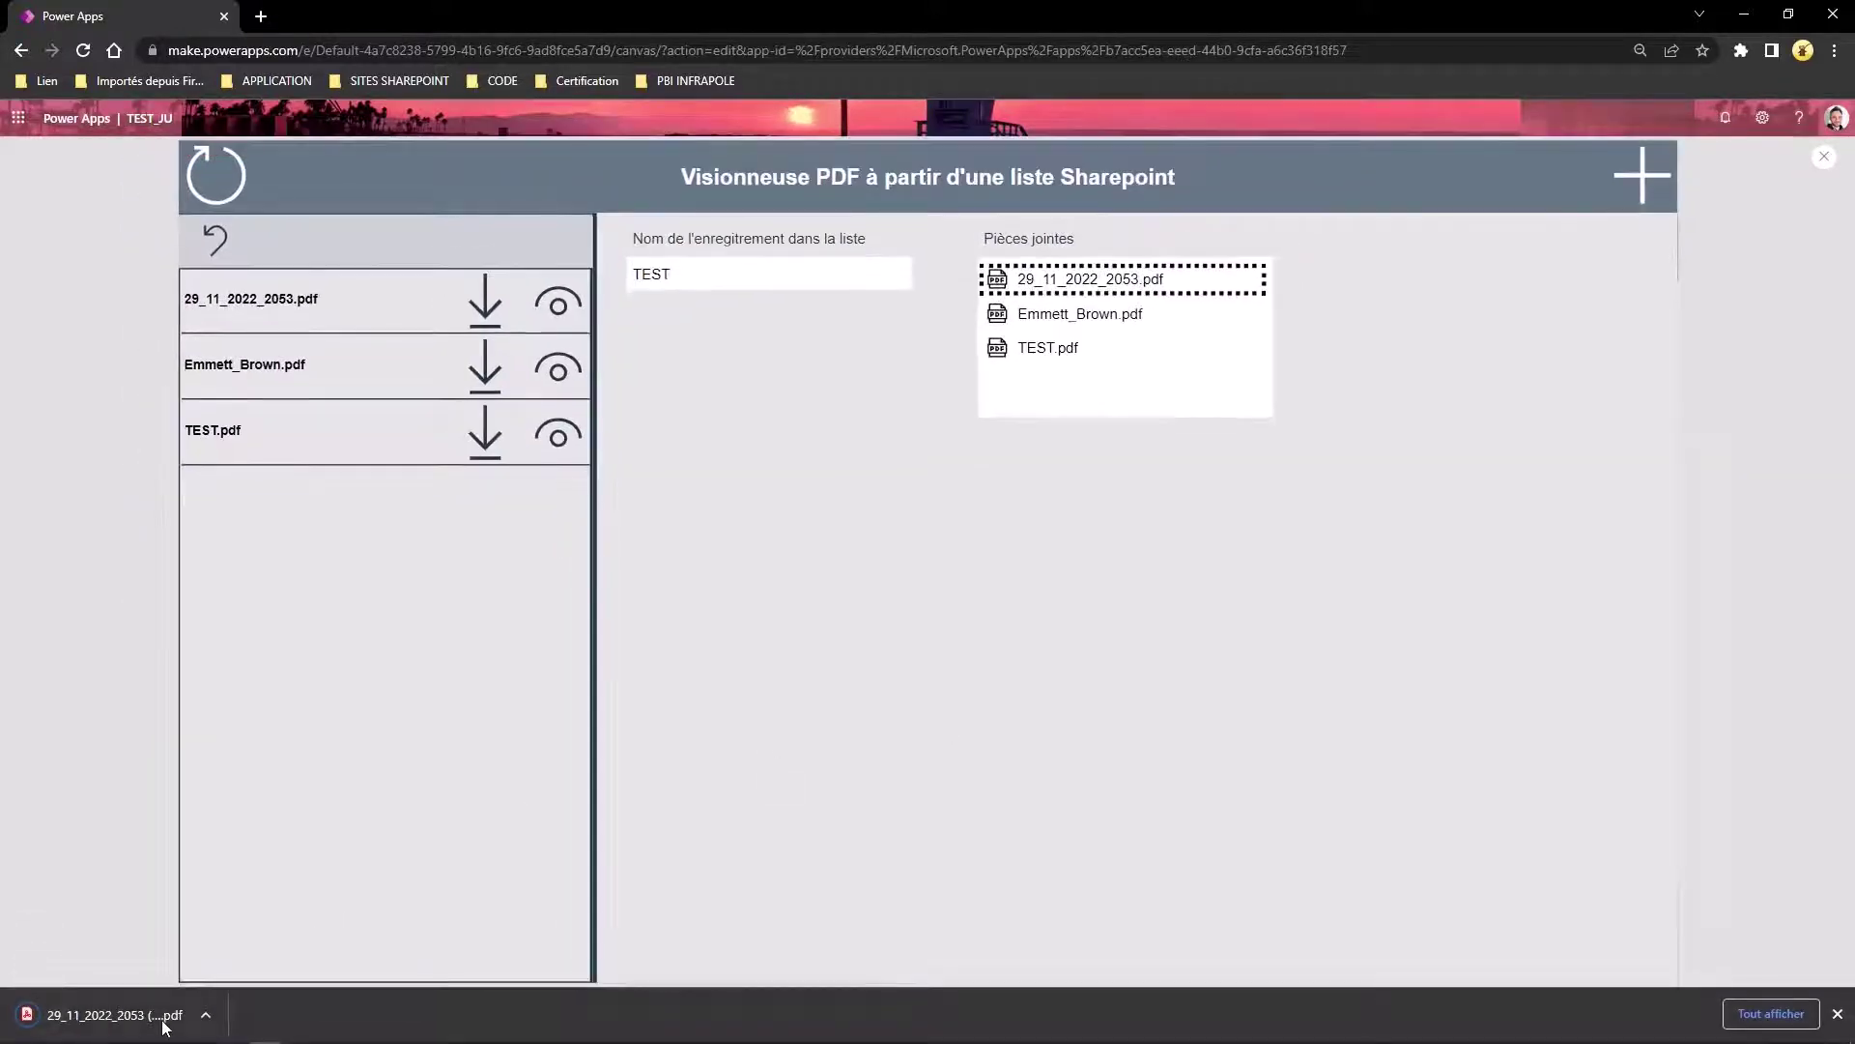
left_click(486, 297)
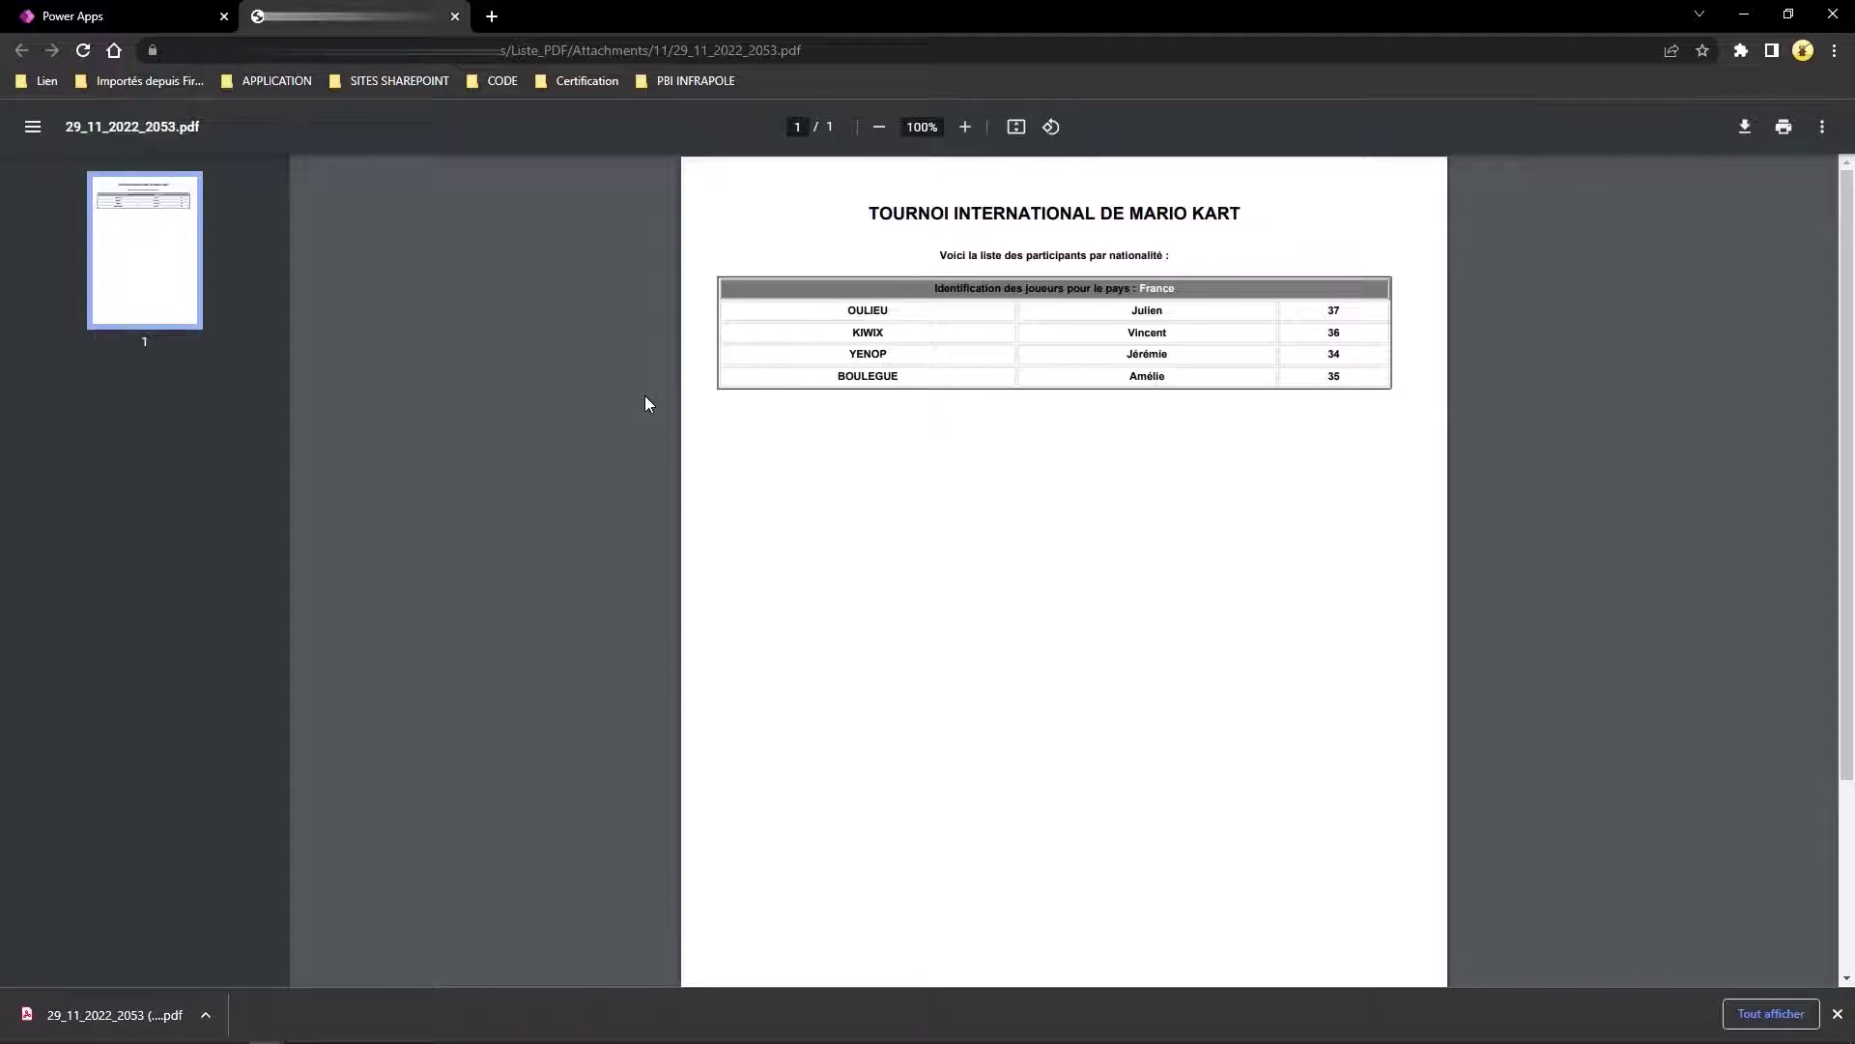
left_click(1749, 126)
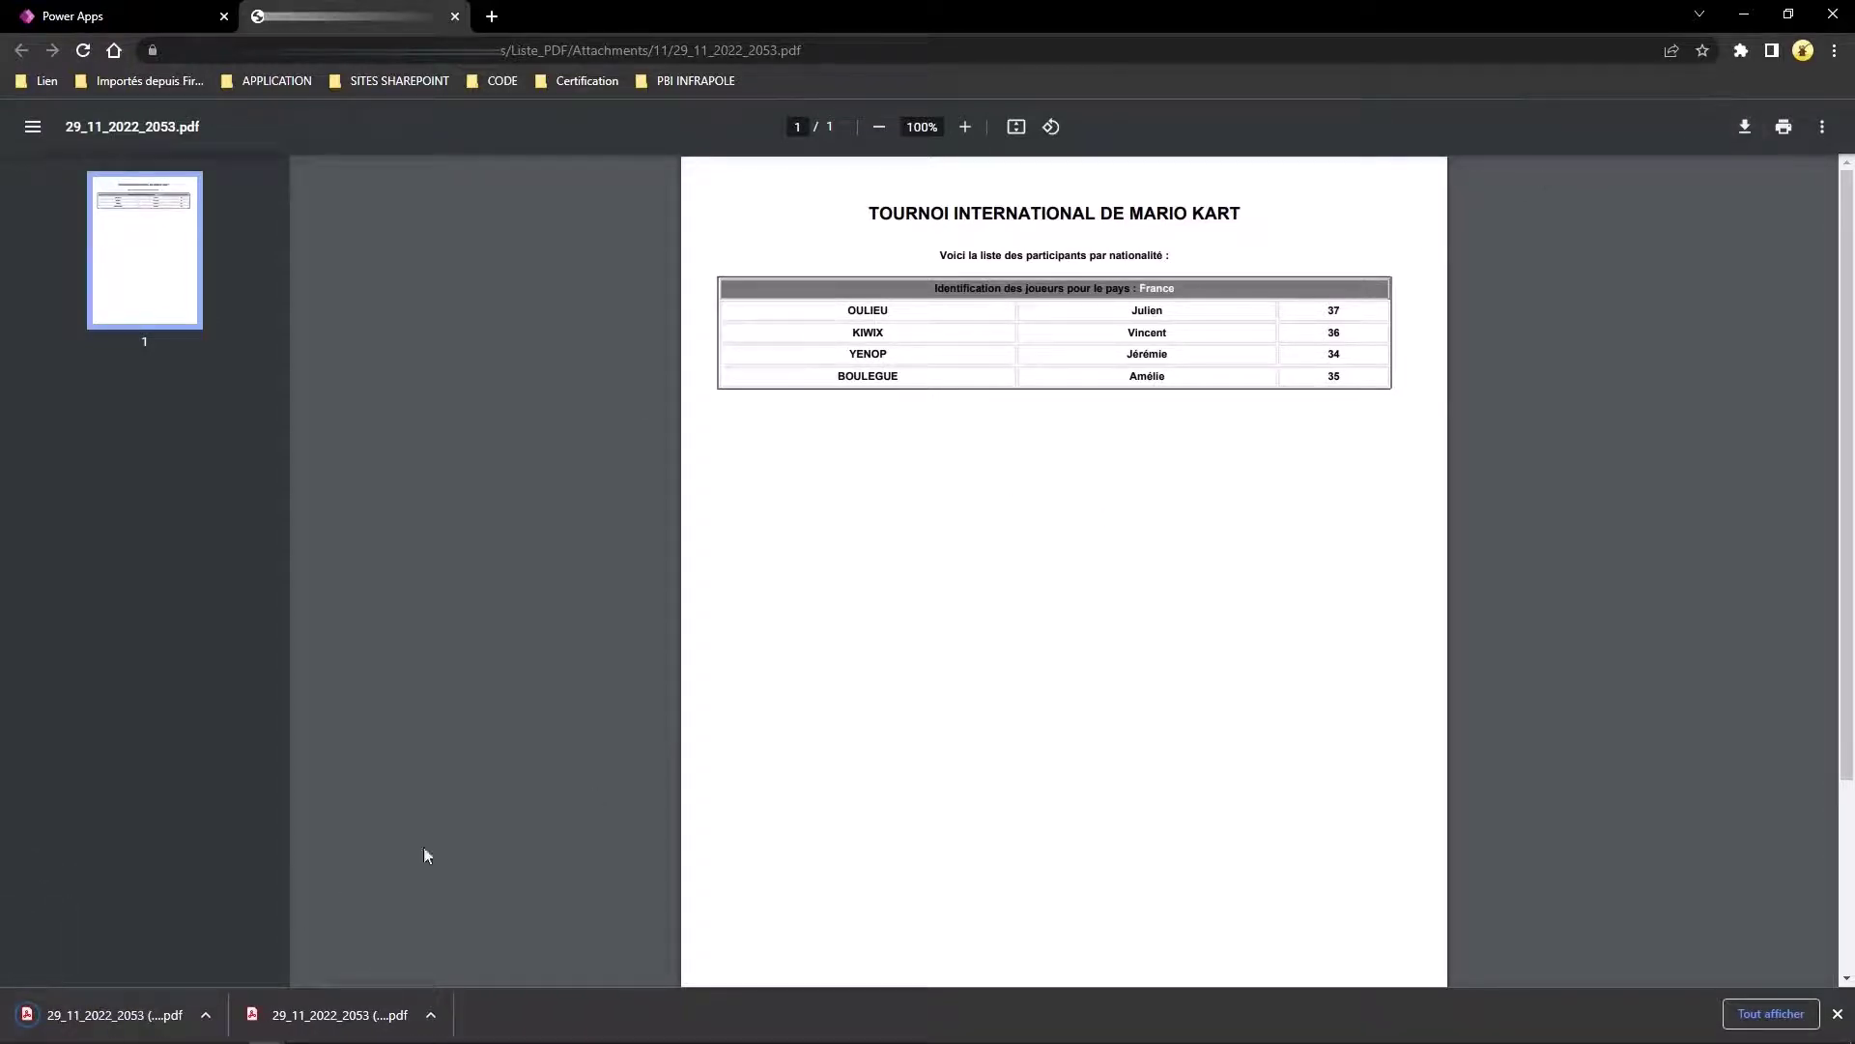
left_click(100, 19)
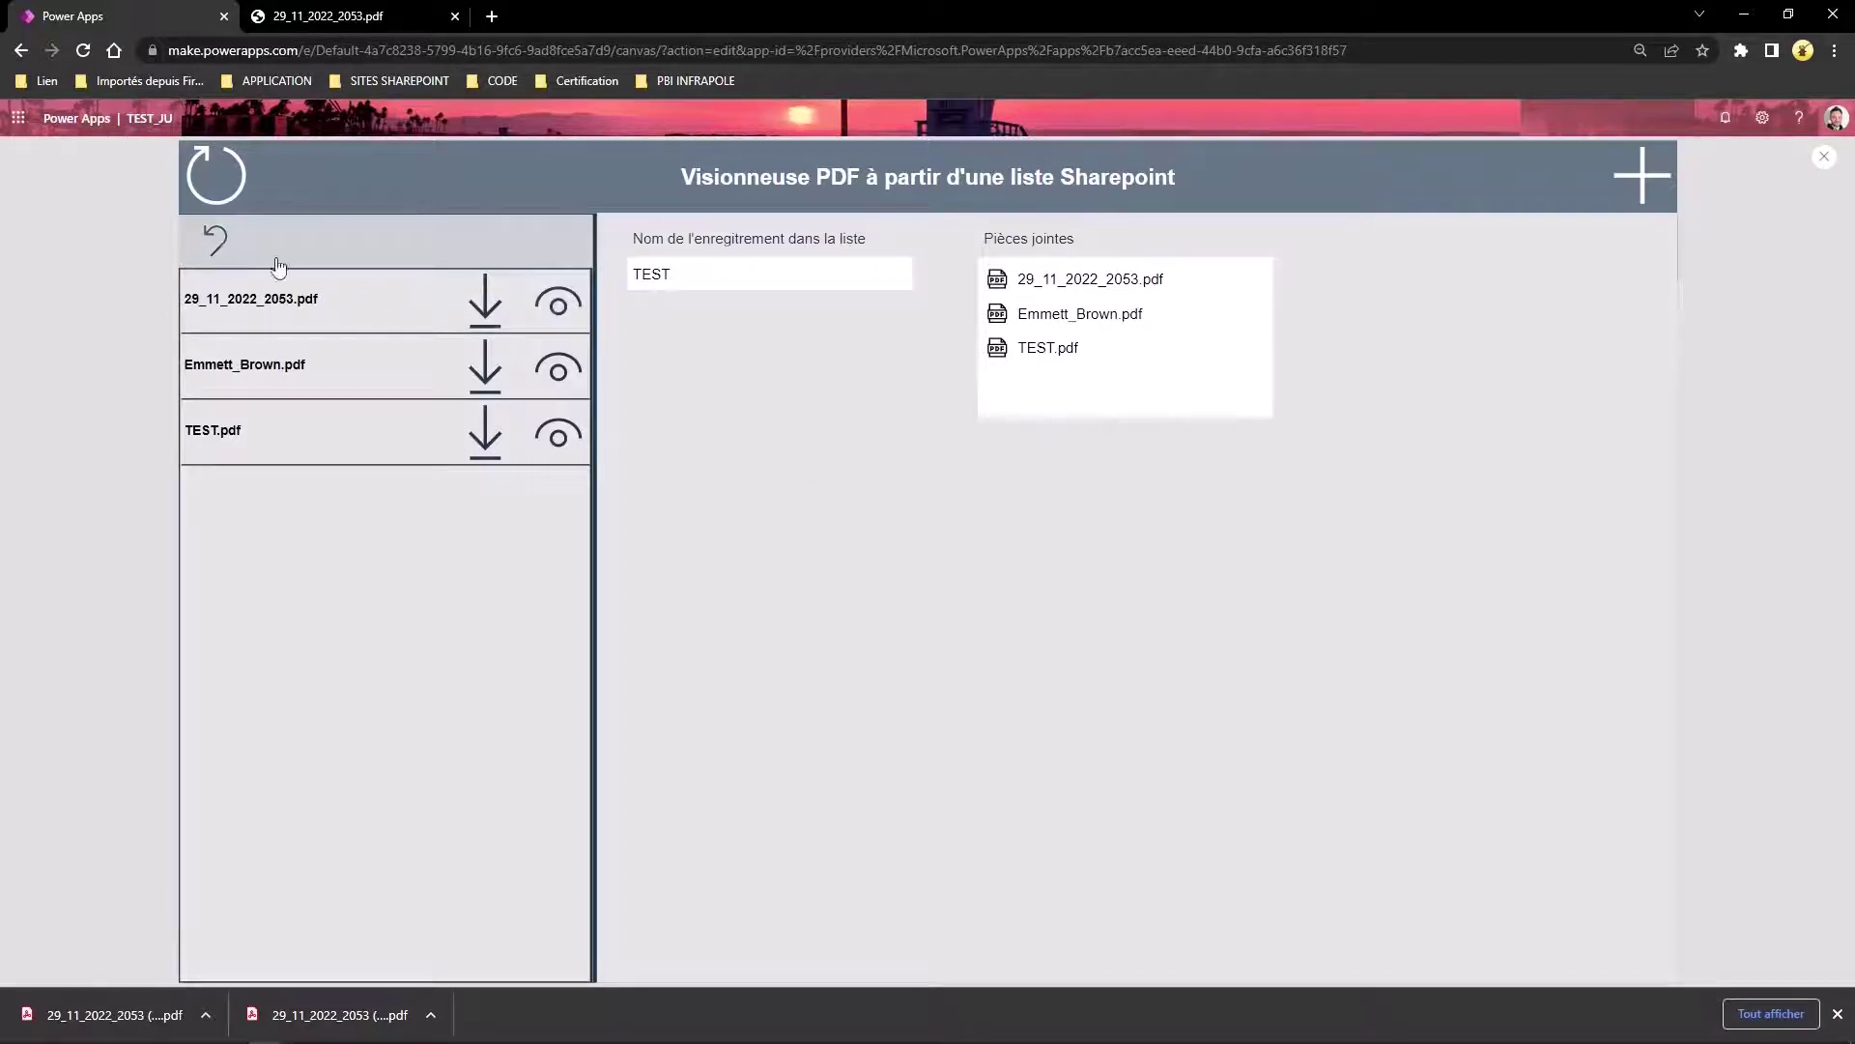
left_click(215, 242)
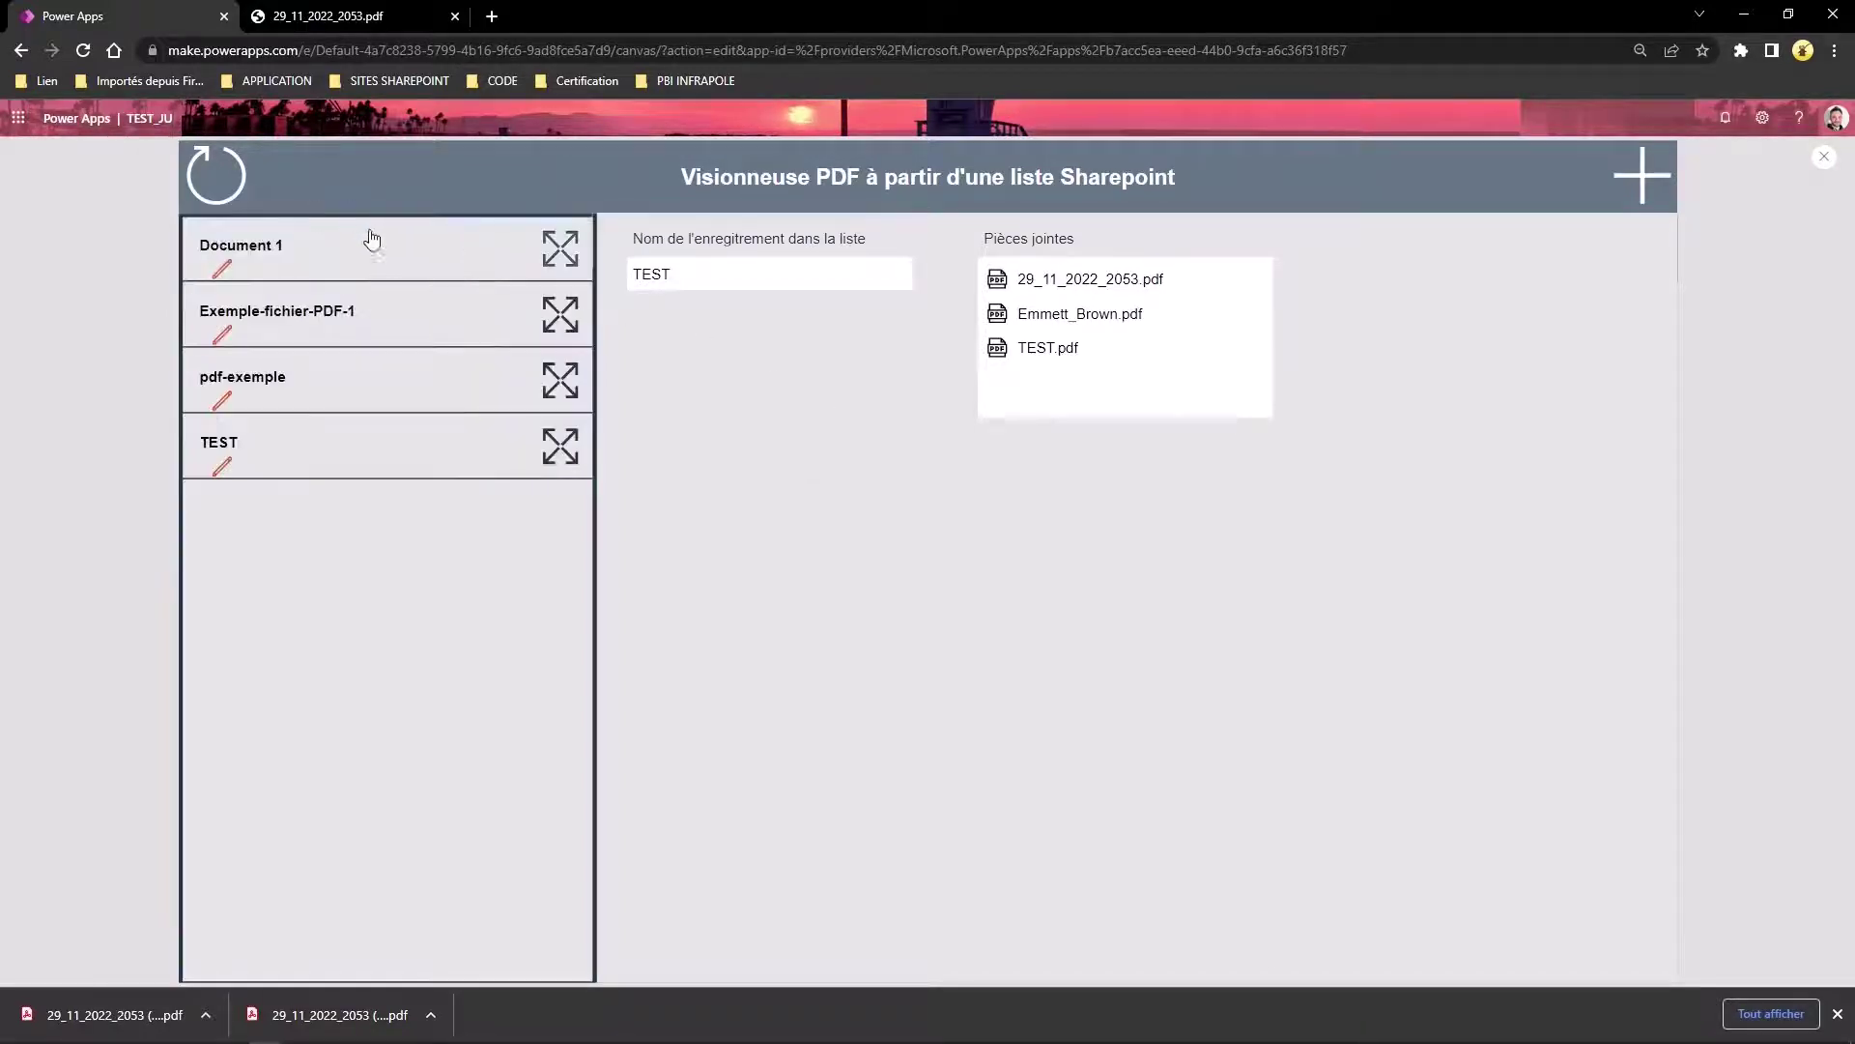
- Exit the app preview and inspect the Items formula of the record gallery, clearing away the downloads bar
left_click(1823, 156)
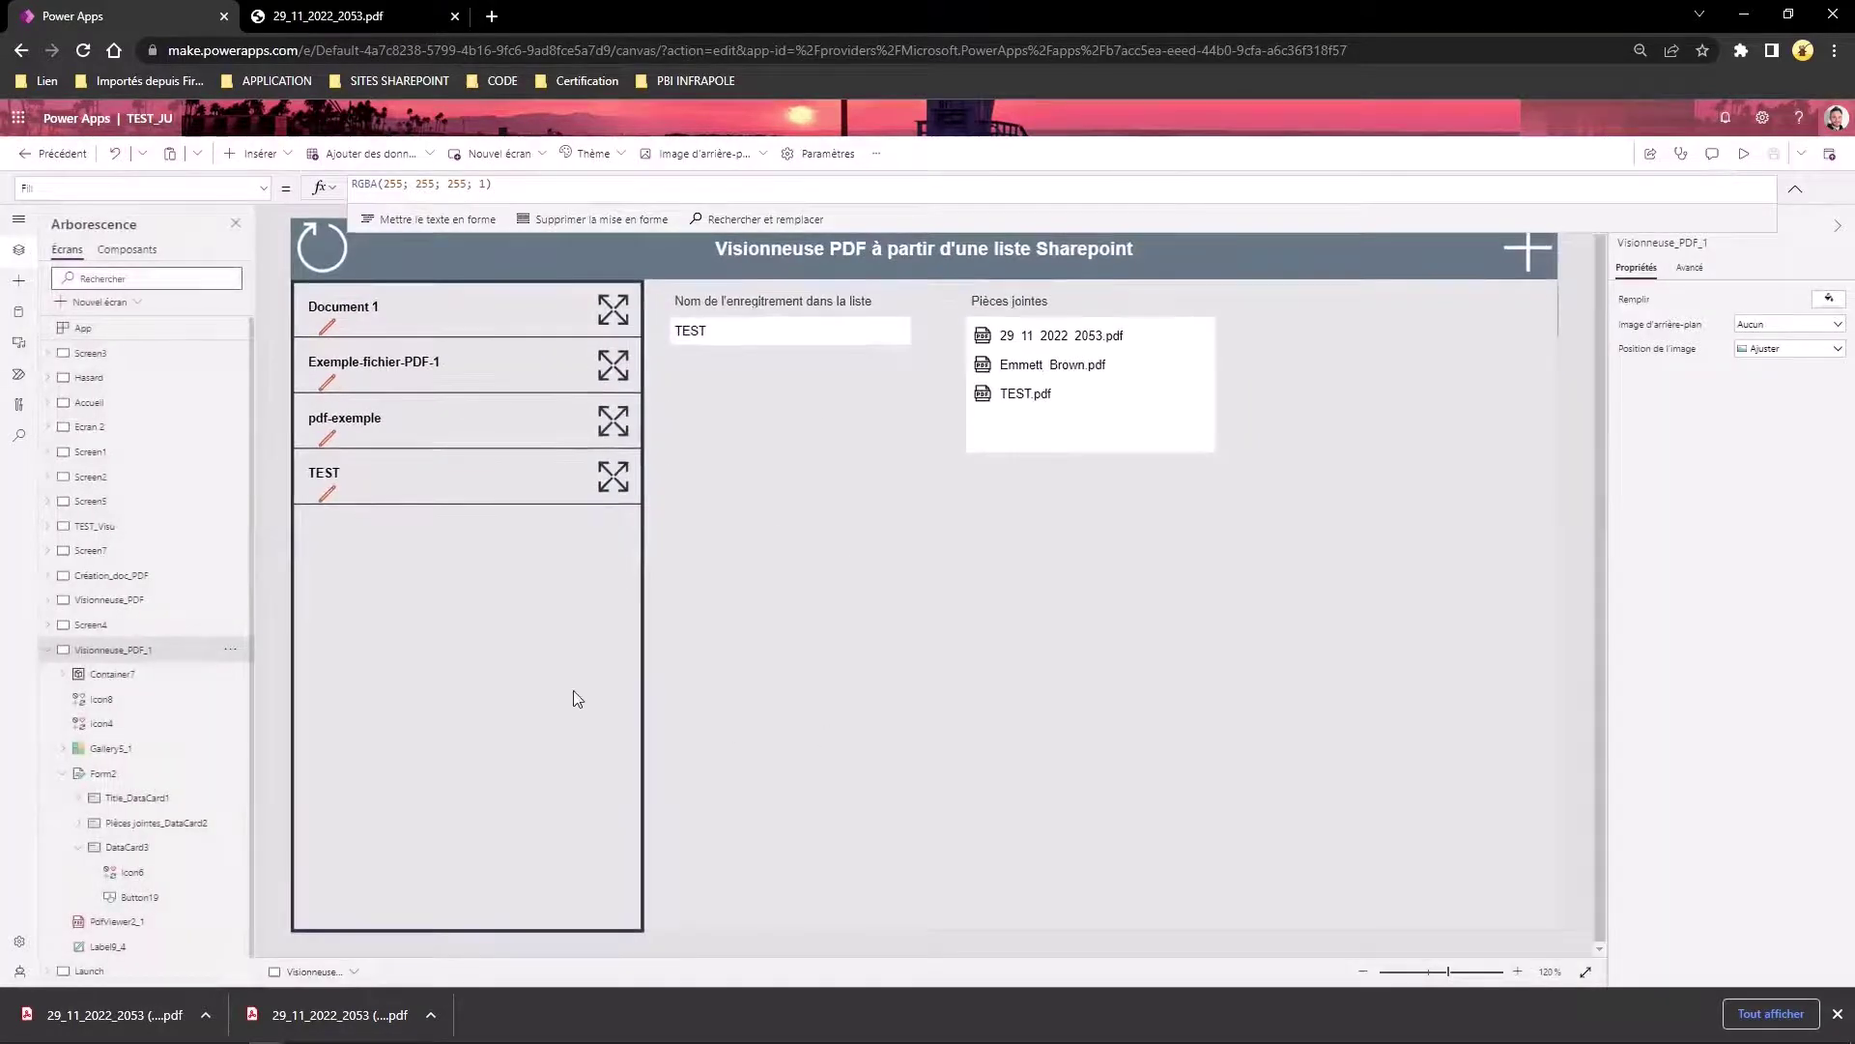
left_click(520, 703)
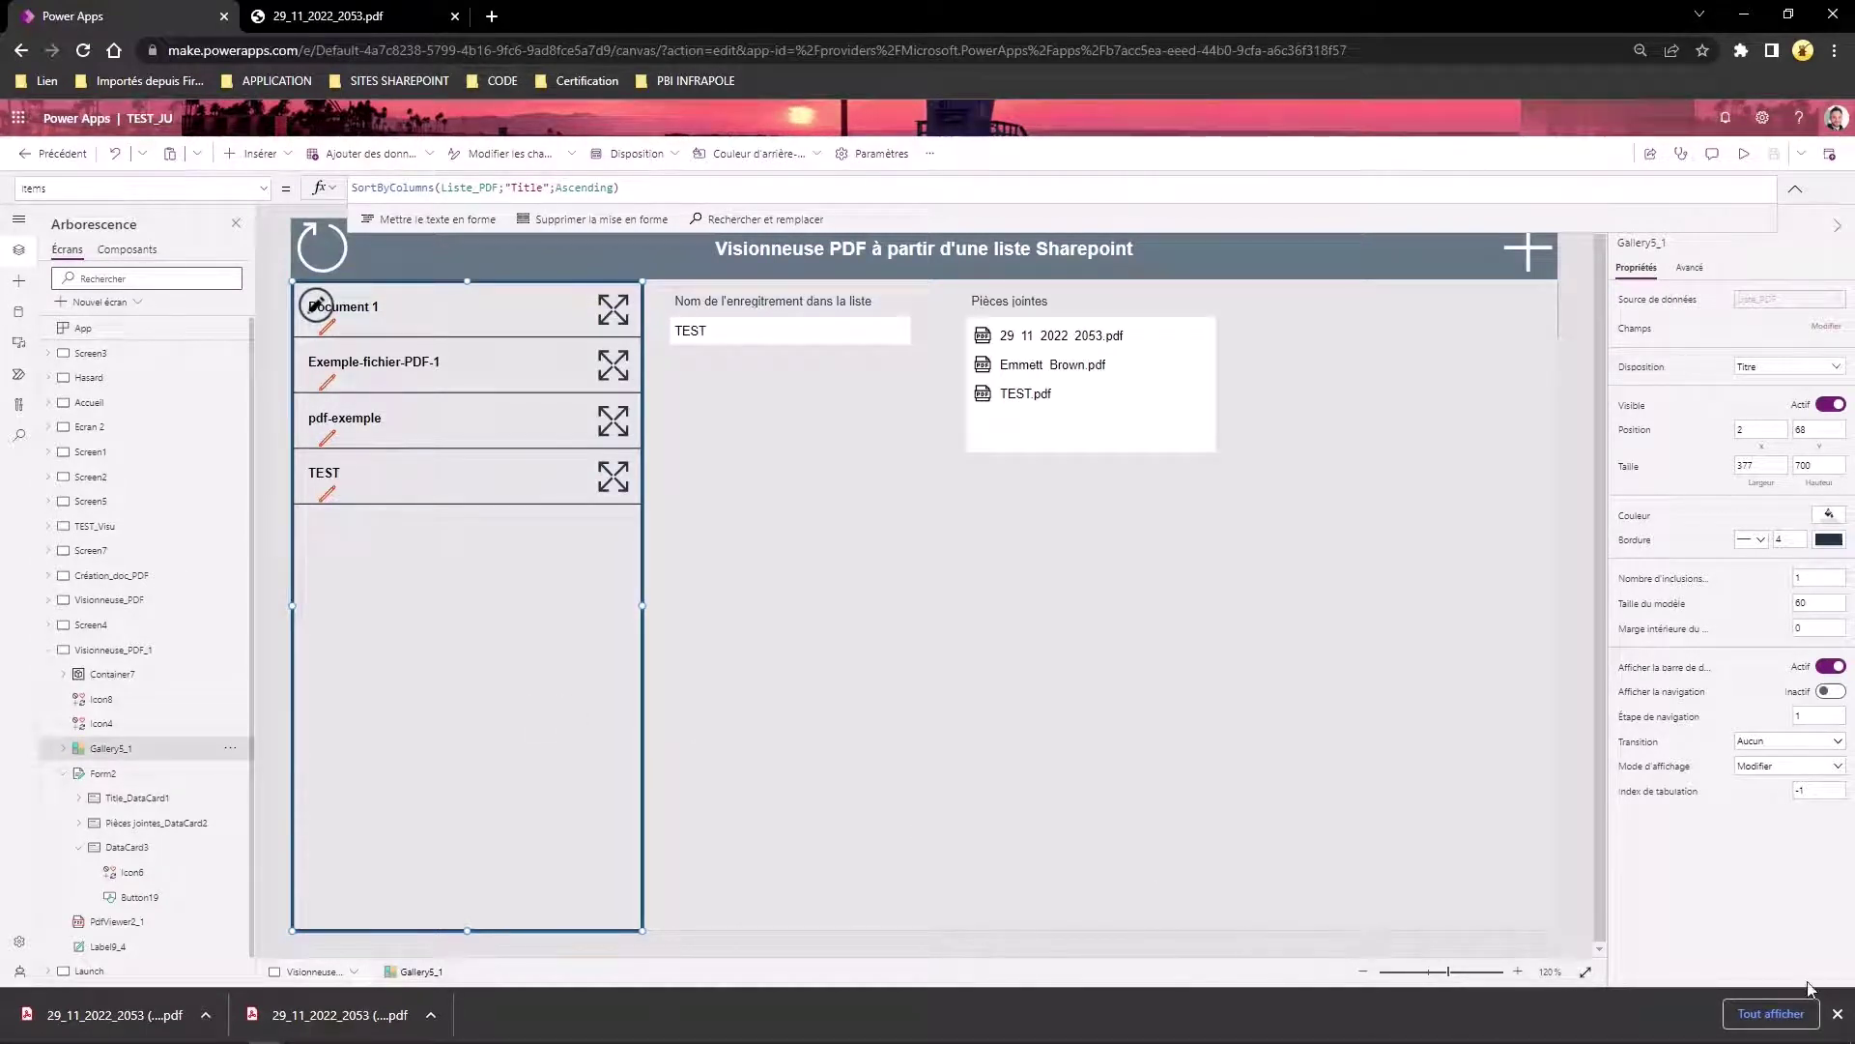
left_click(1837, 1012)
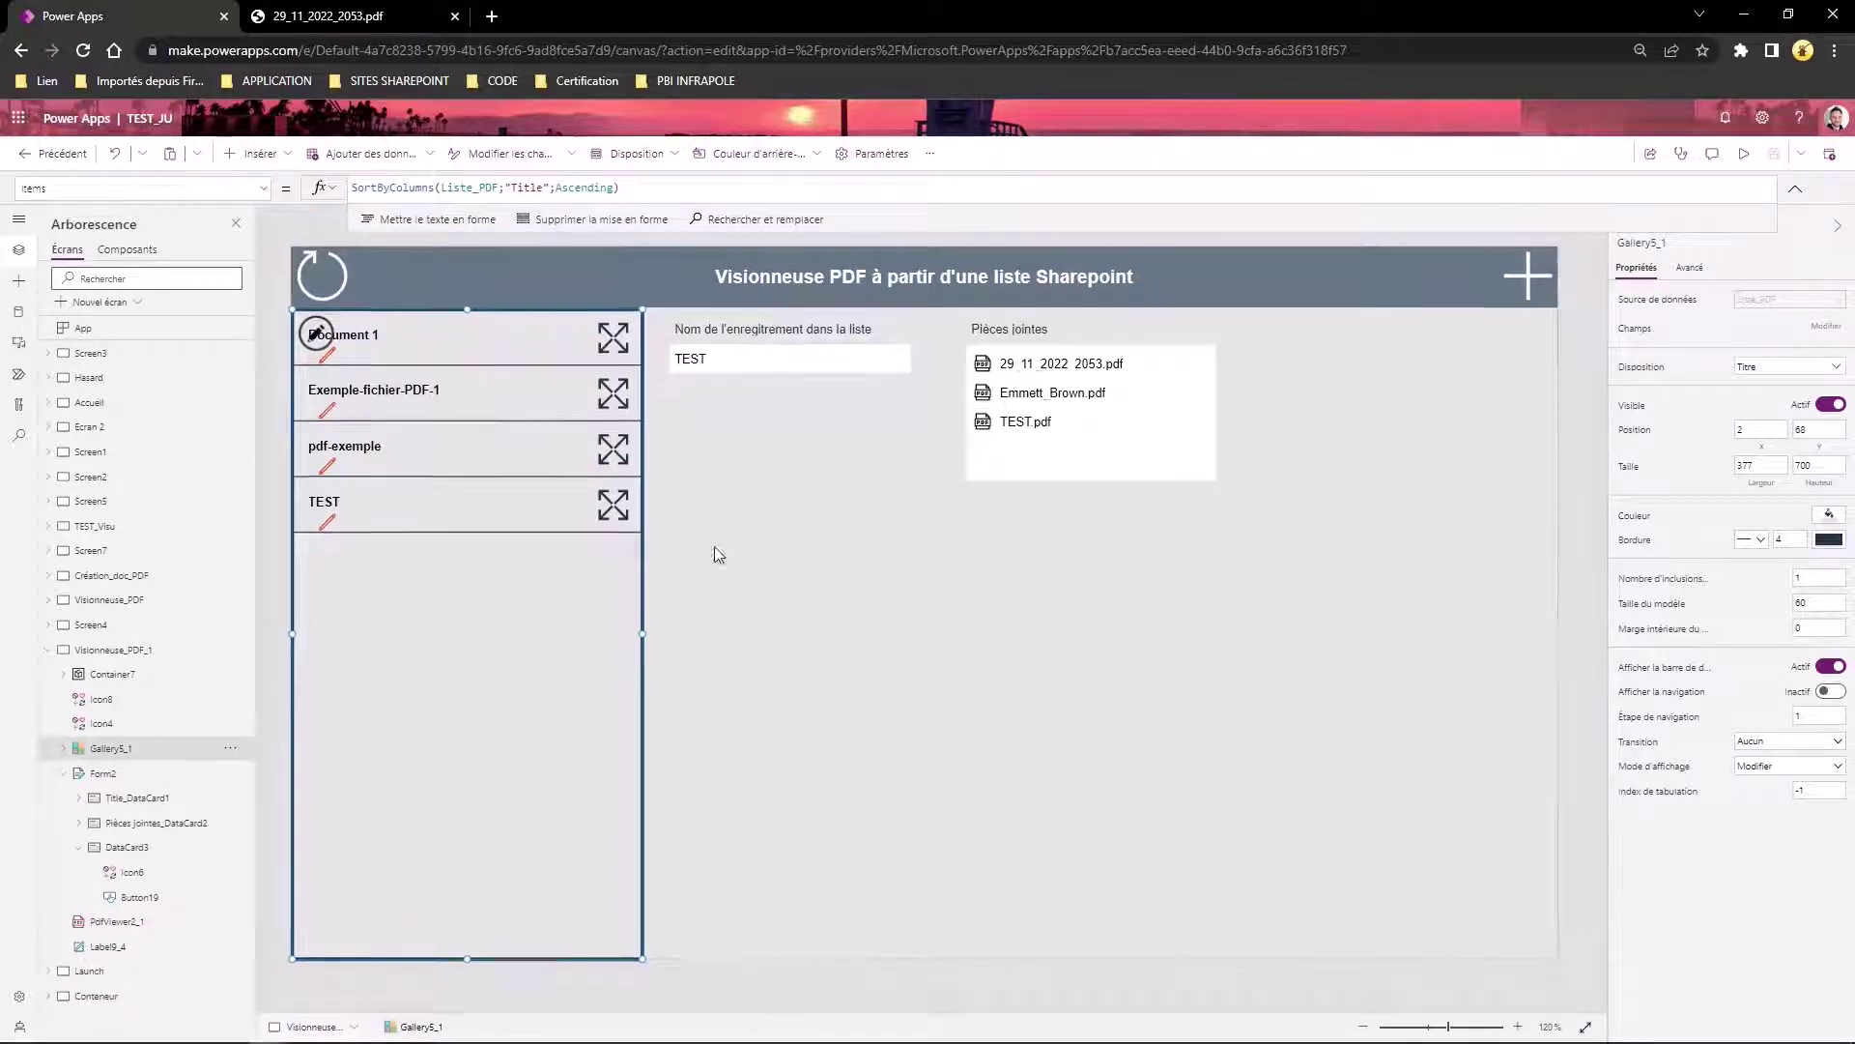
- In the record gallery's expand icon OnSelect formula, move ClearCollect(C_PJ;ThisItem.'Pièces jointes') between Select(Parent) and UpdateContext
left_click(568, 329)
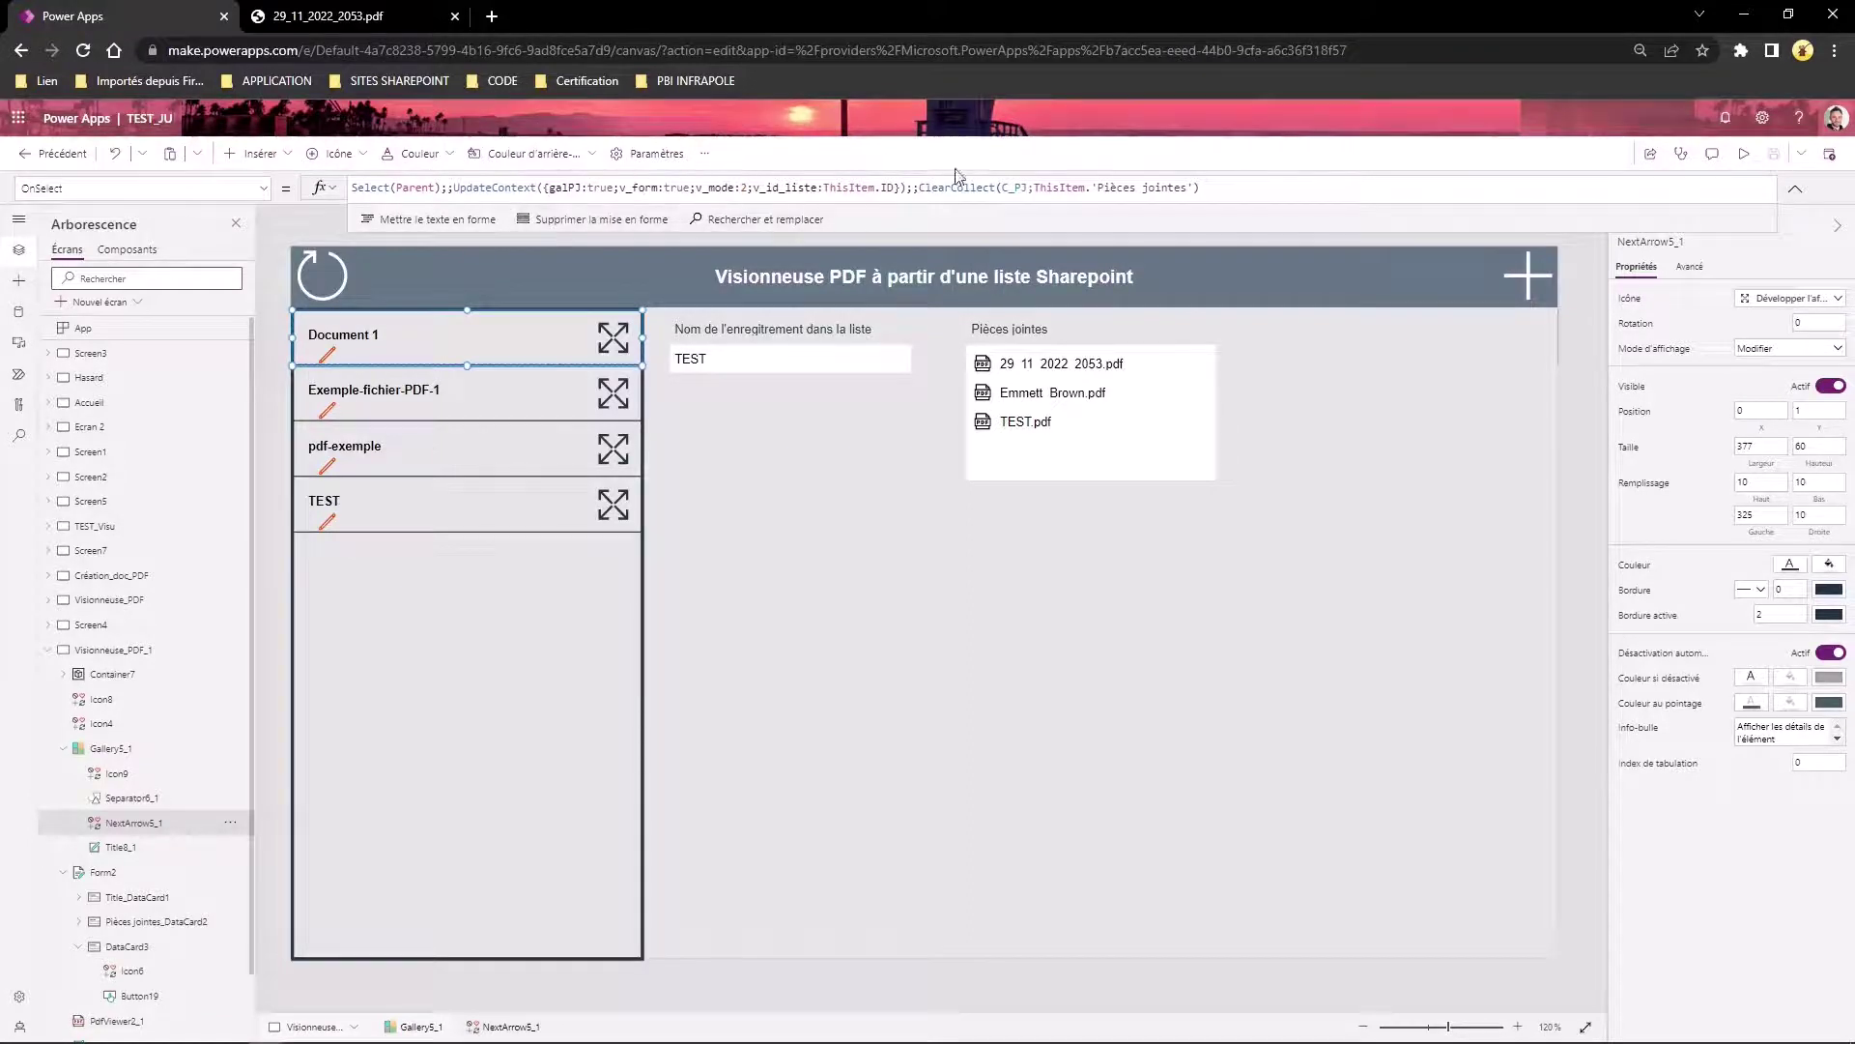
left_click_drag(921, 187, 1225, 182)
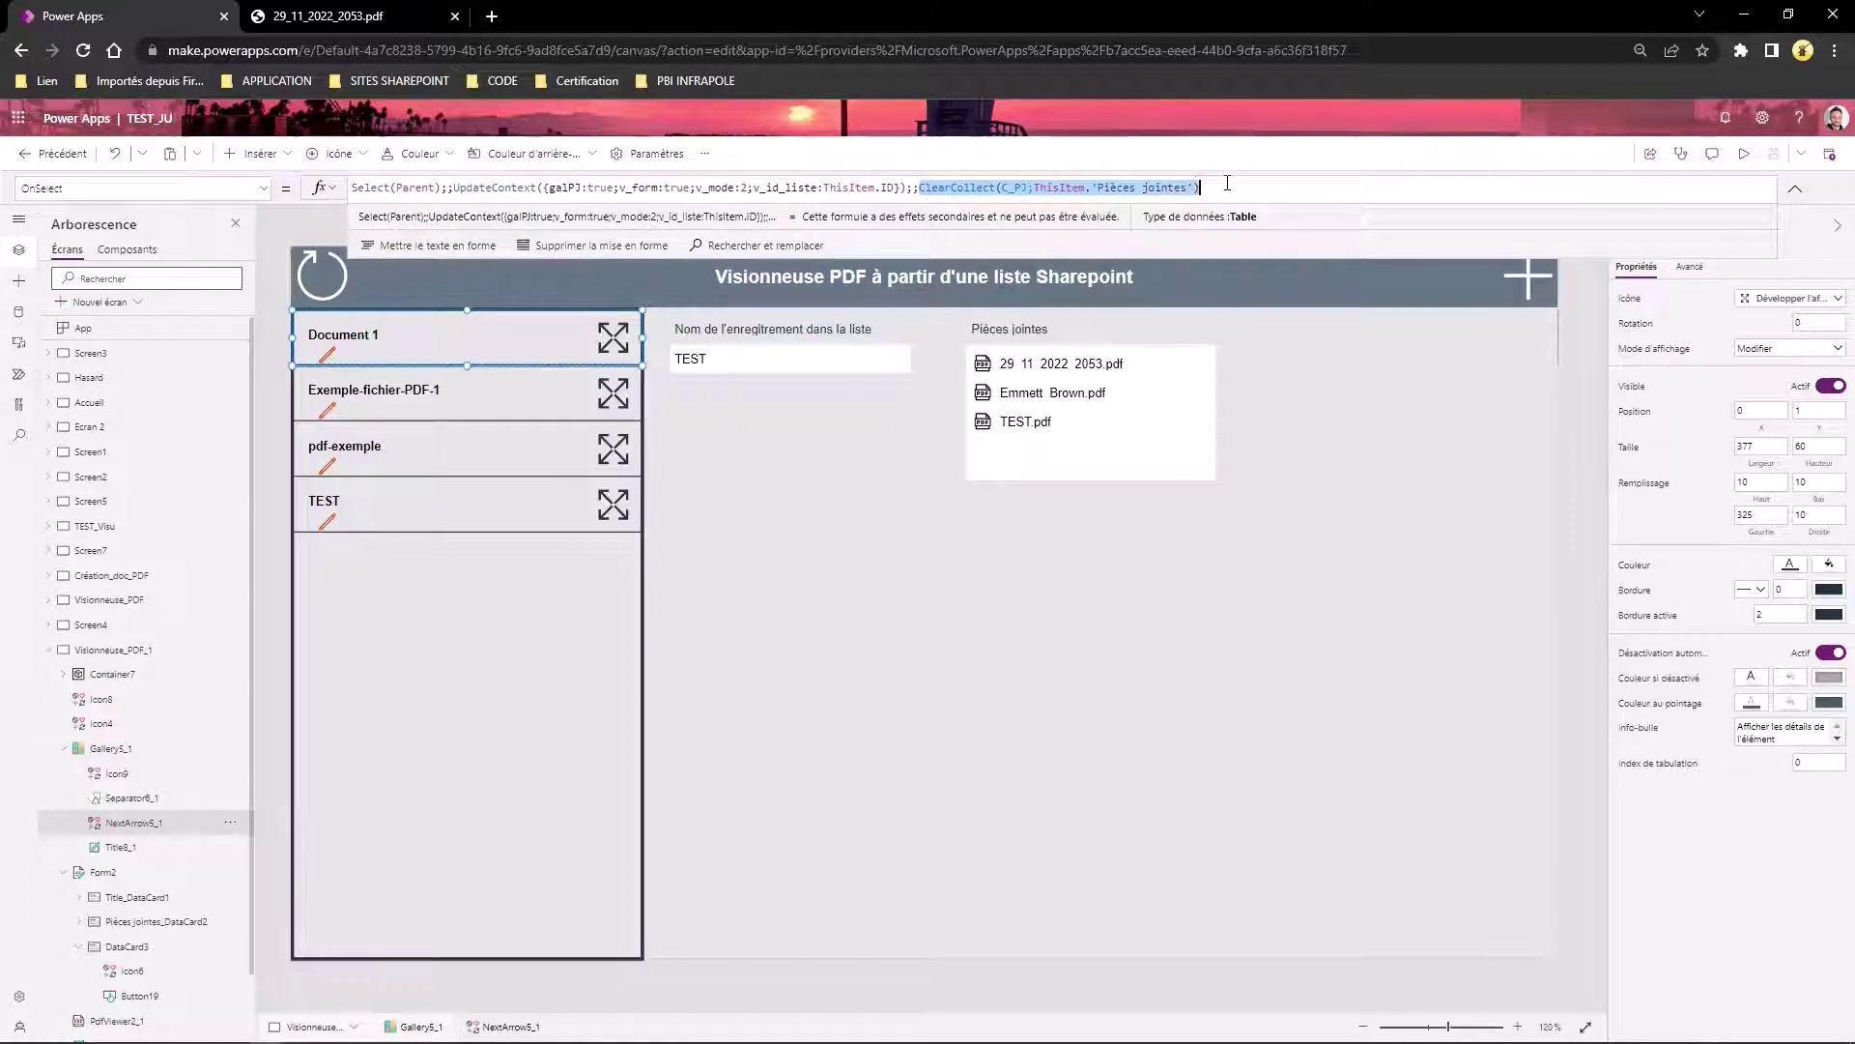
left_click(1225, 182)
left_click_drag(1225, 182, 903, 183)
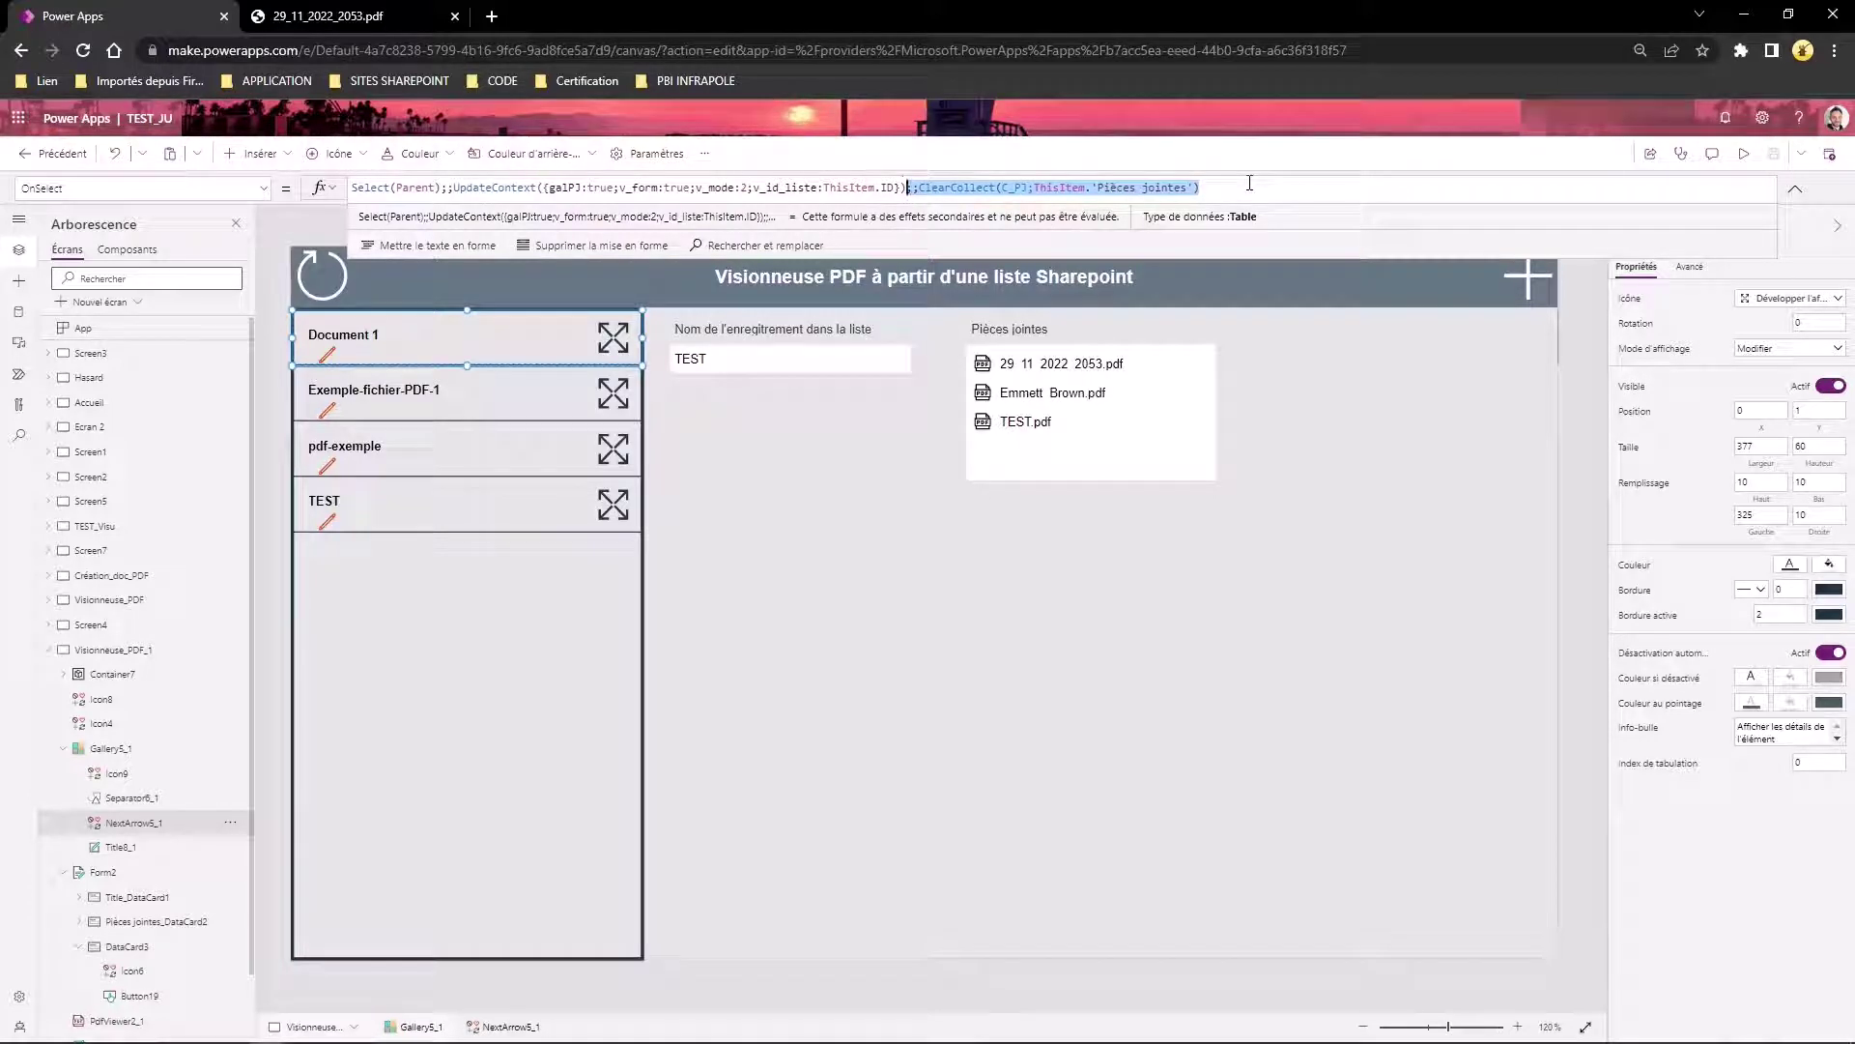
key("BackSpace")
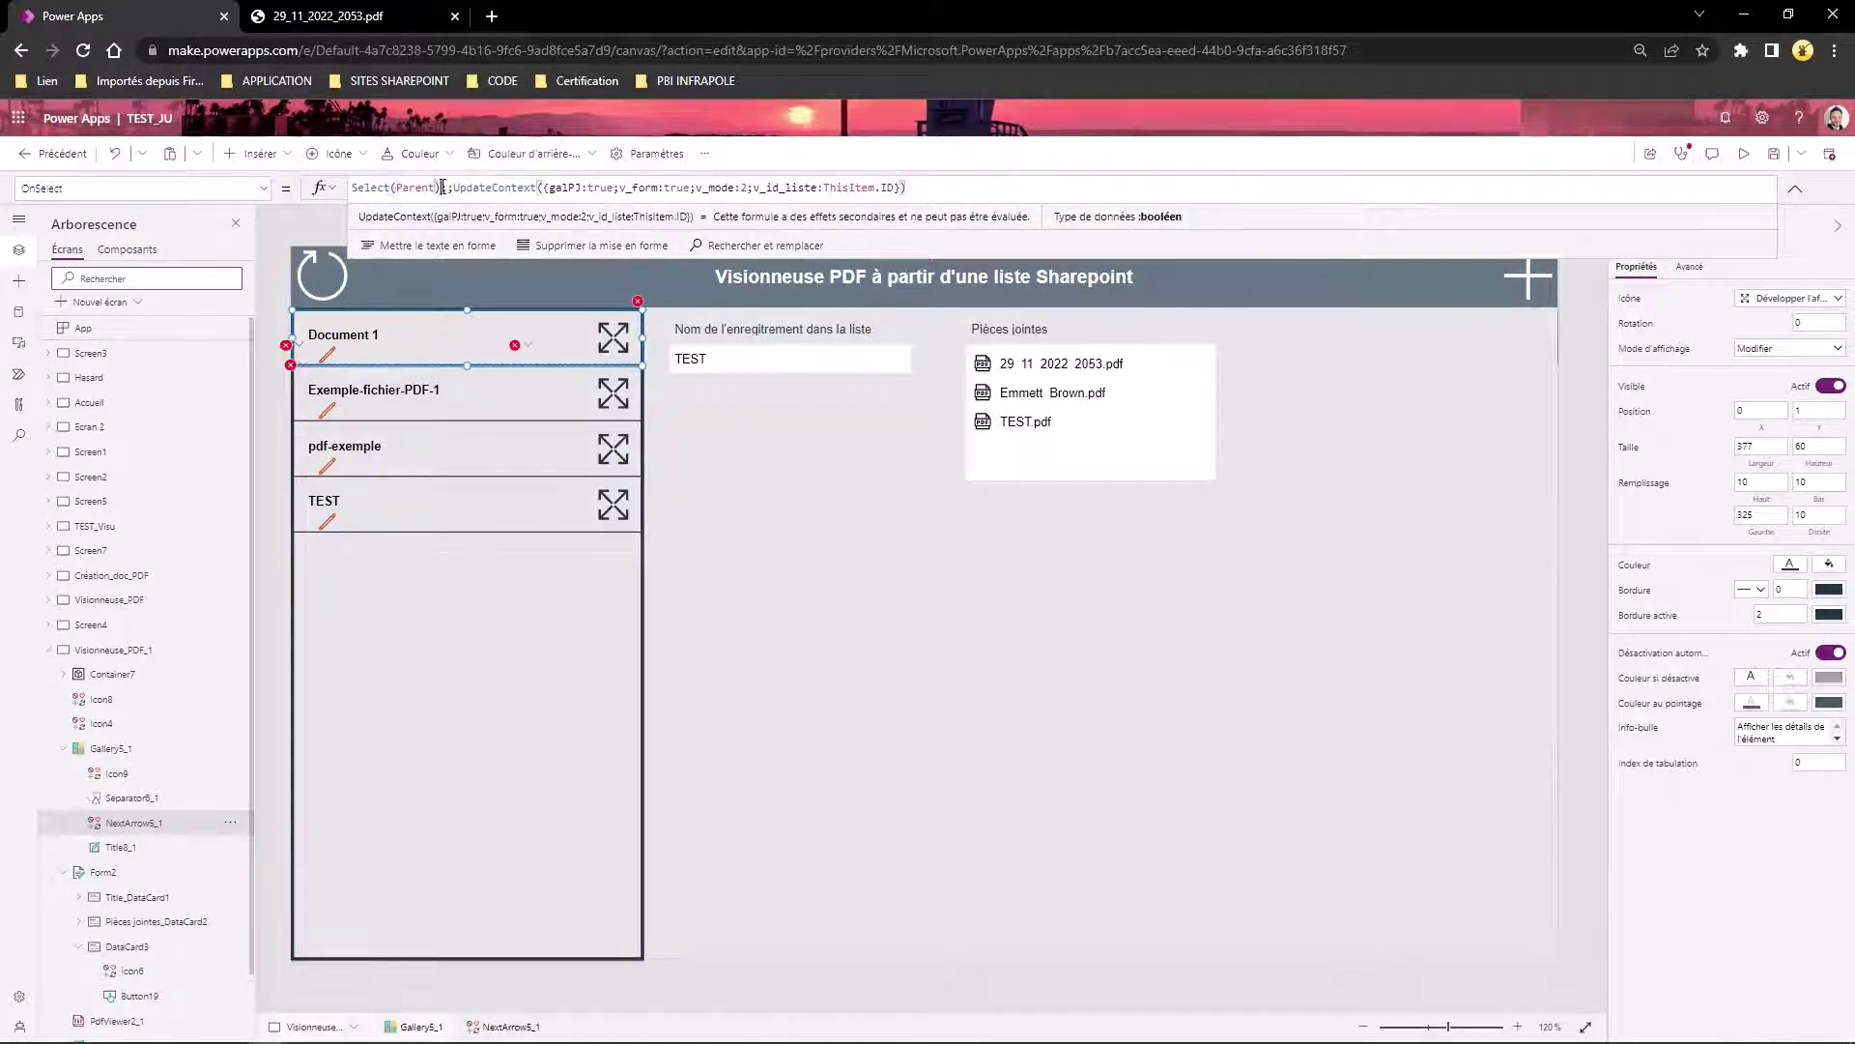
key("ctrl+z")
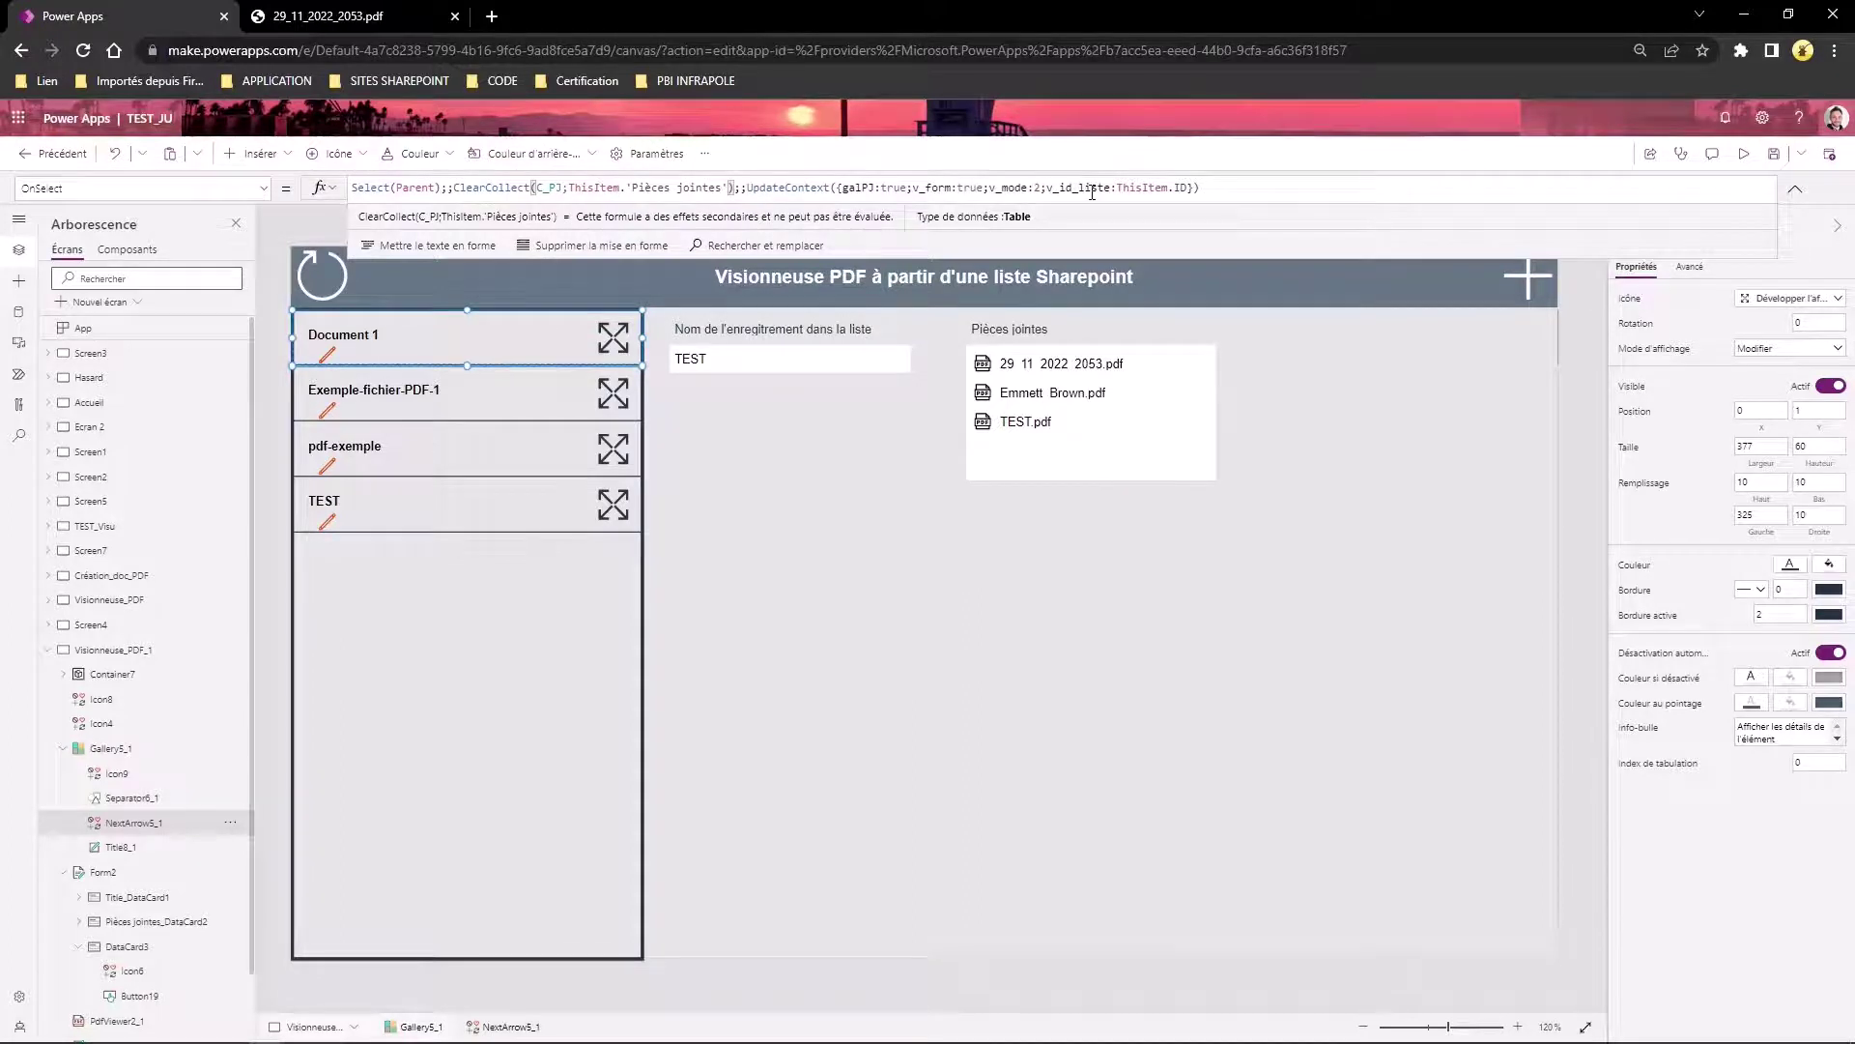
- Preview the app, open the attachment list of Document 1, and return to editing
left_click(1743, 156)
left_click(536, 256)
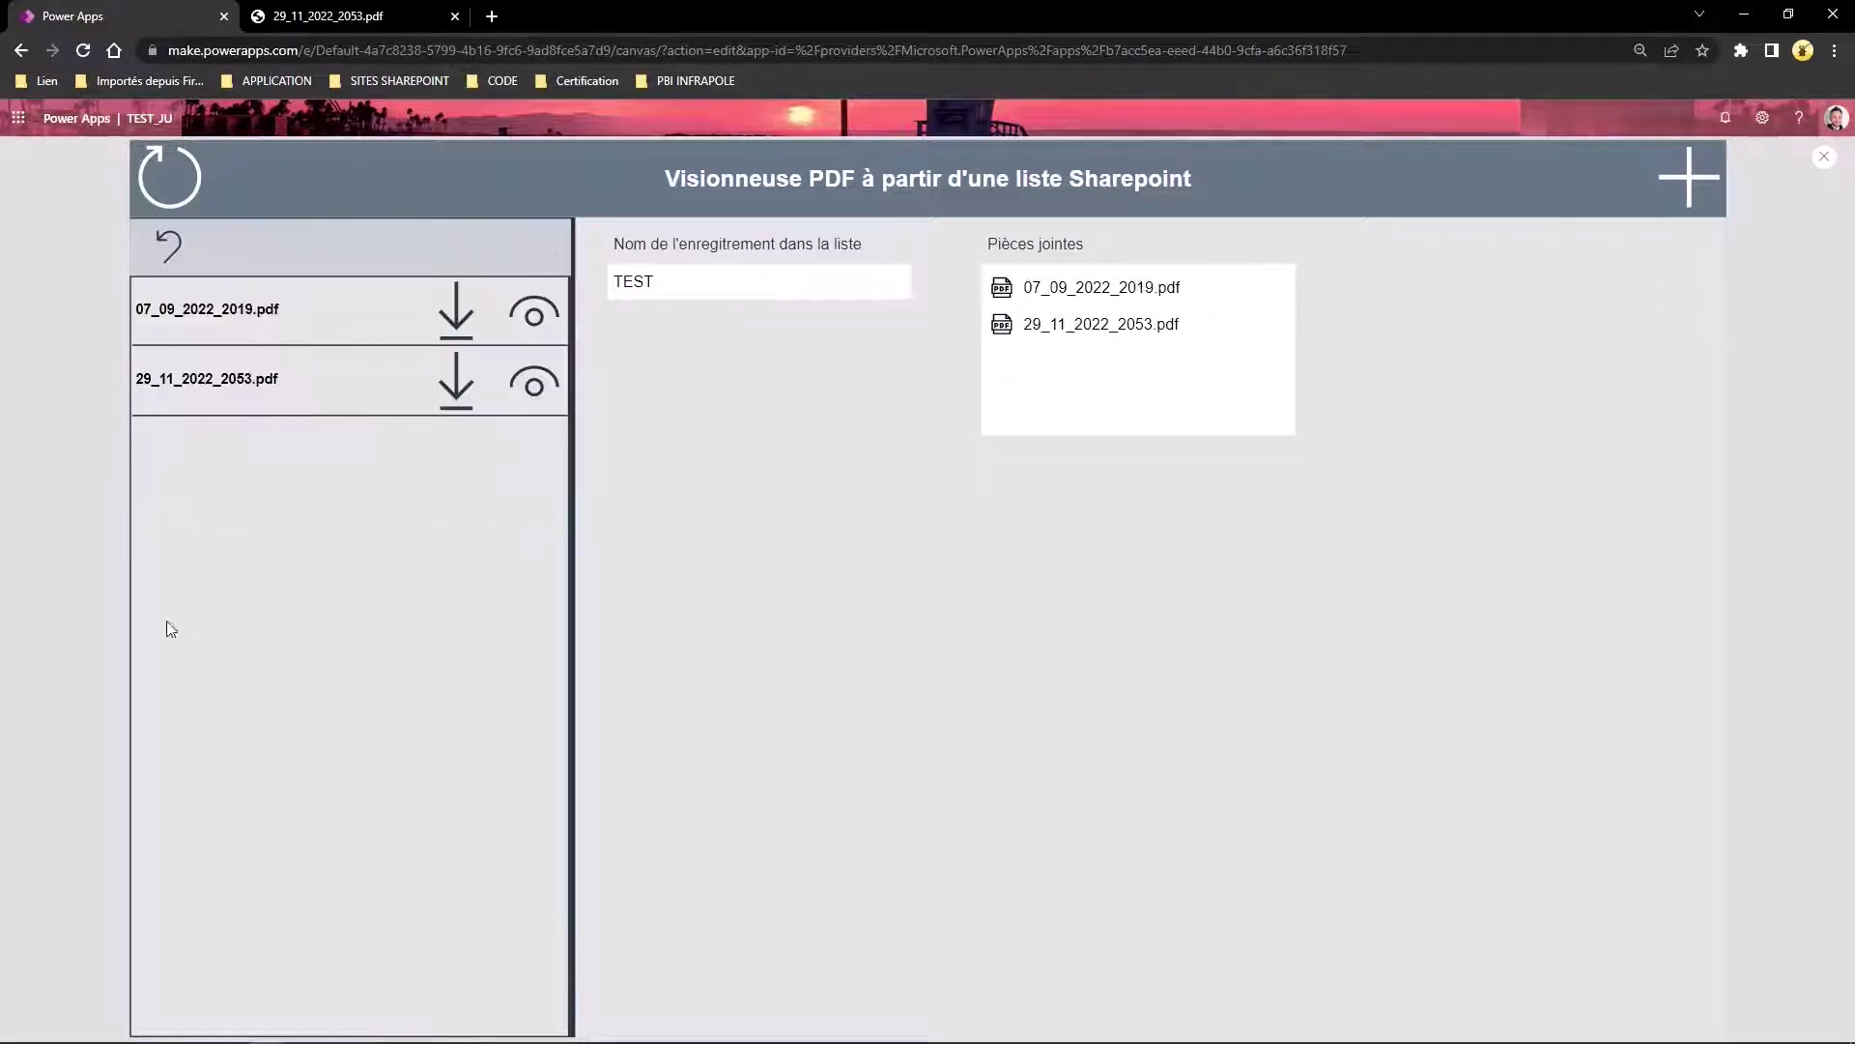
left_click(1823, 156)
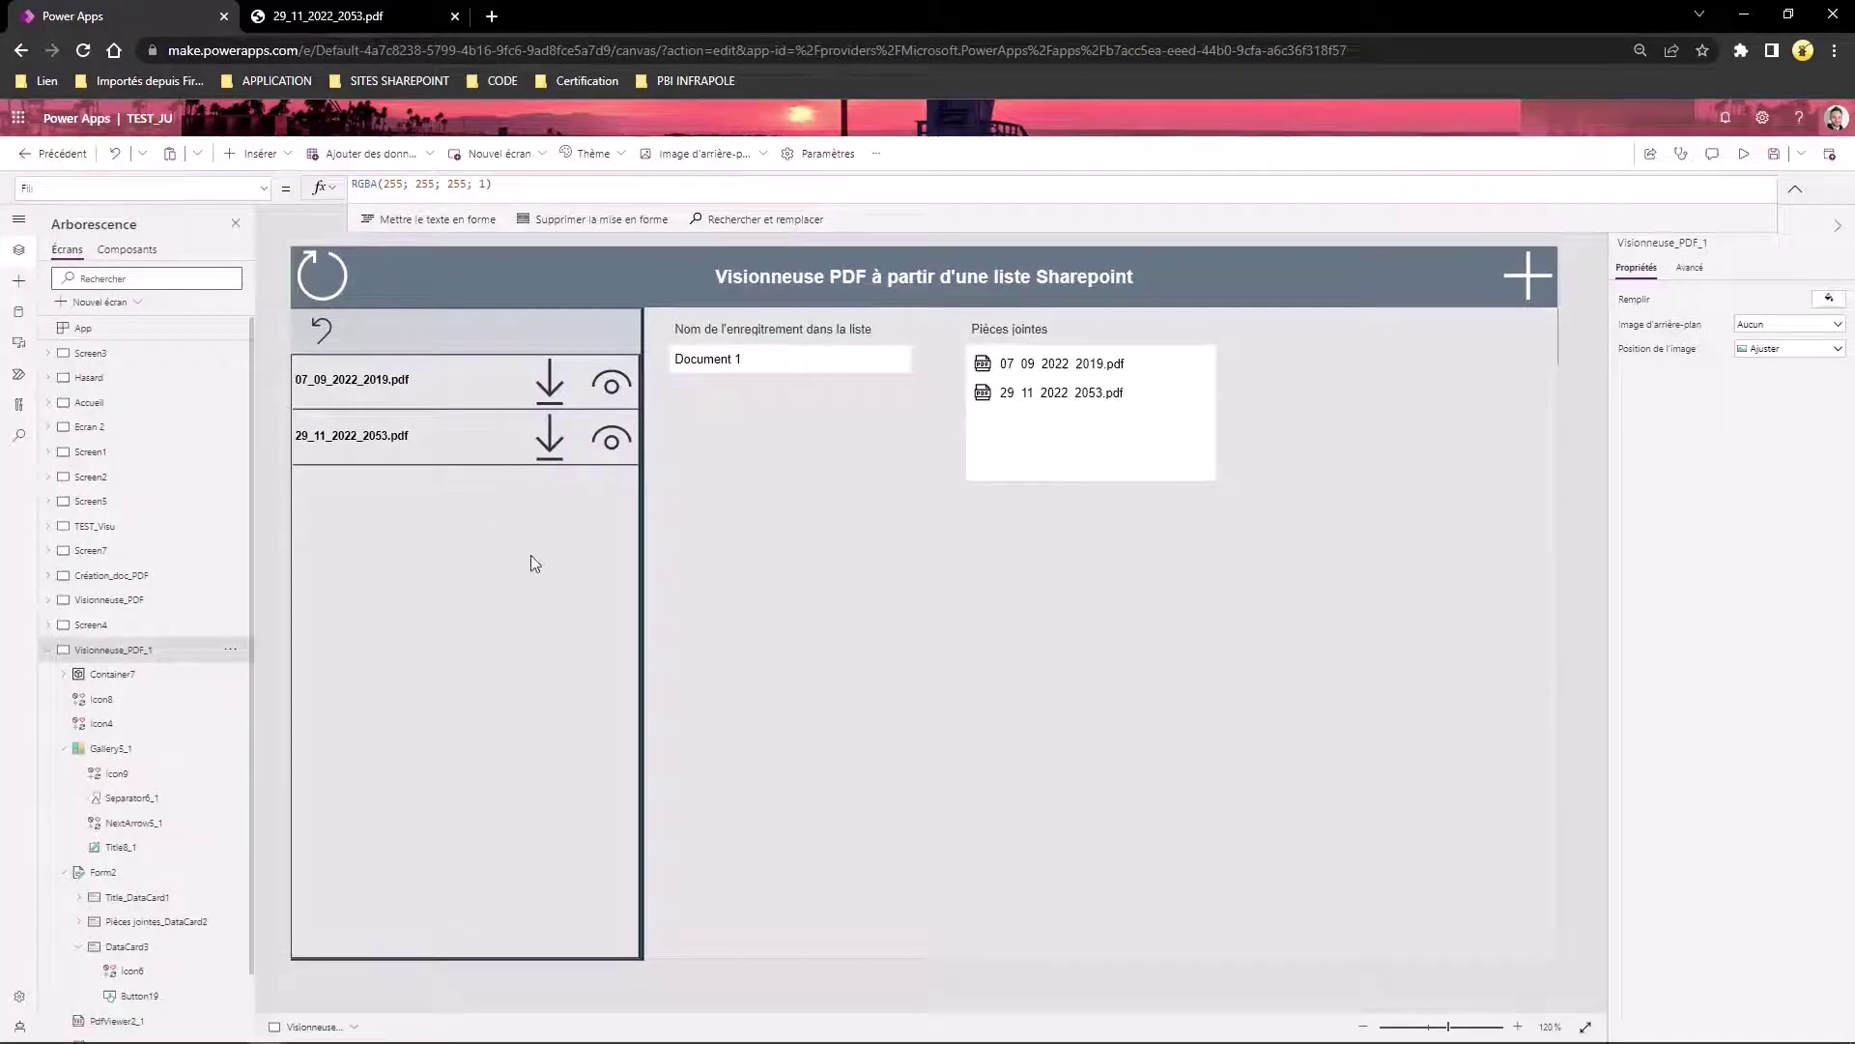
- Inspect Container7, its back icon's OnSelect formula and the C_PJ source in GalleryPJ's Items formula
left_click(64, 673)
left_click(114, 675)
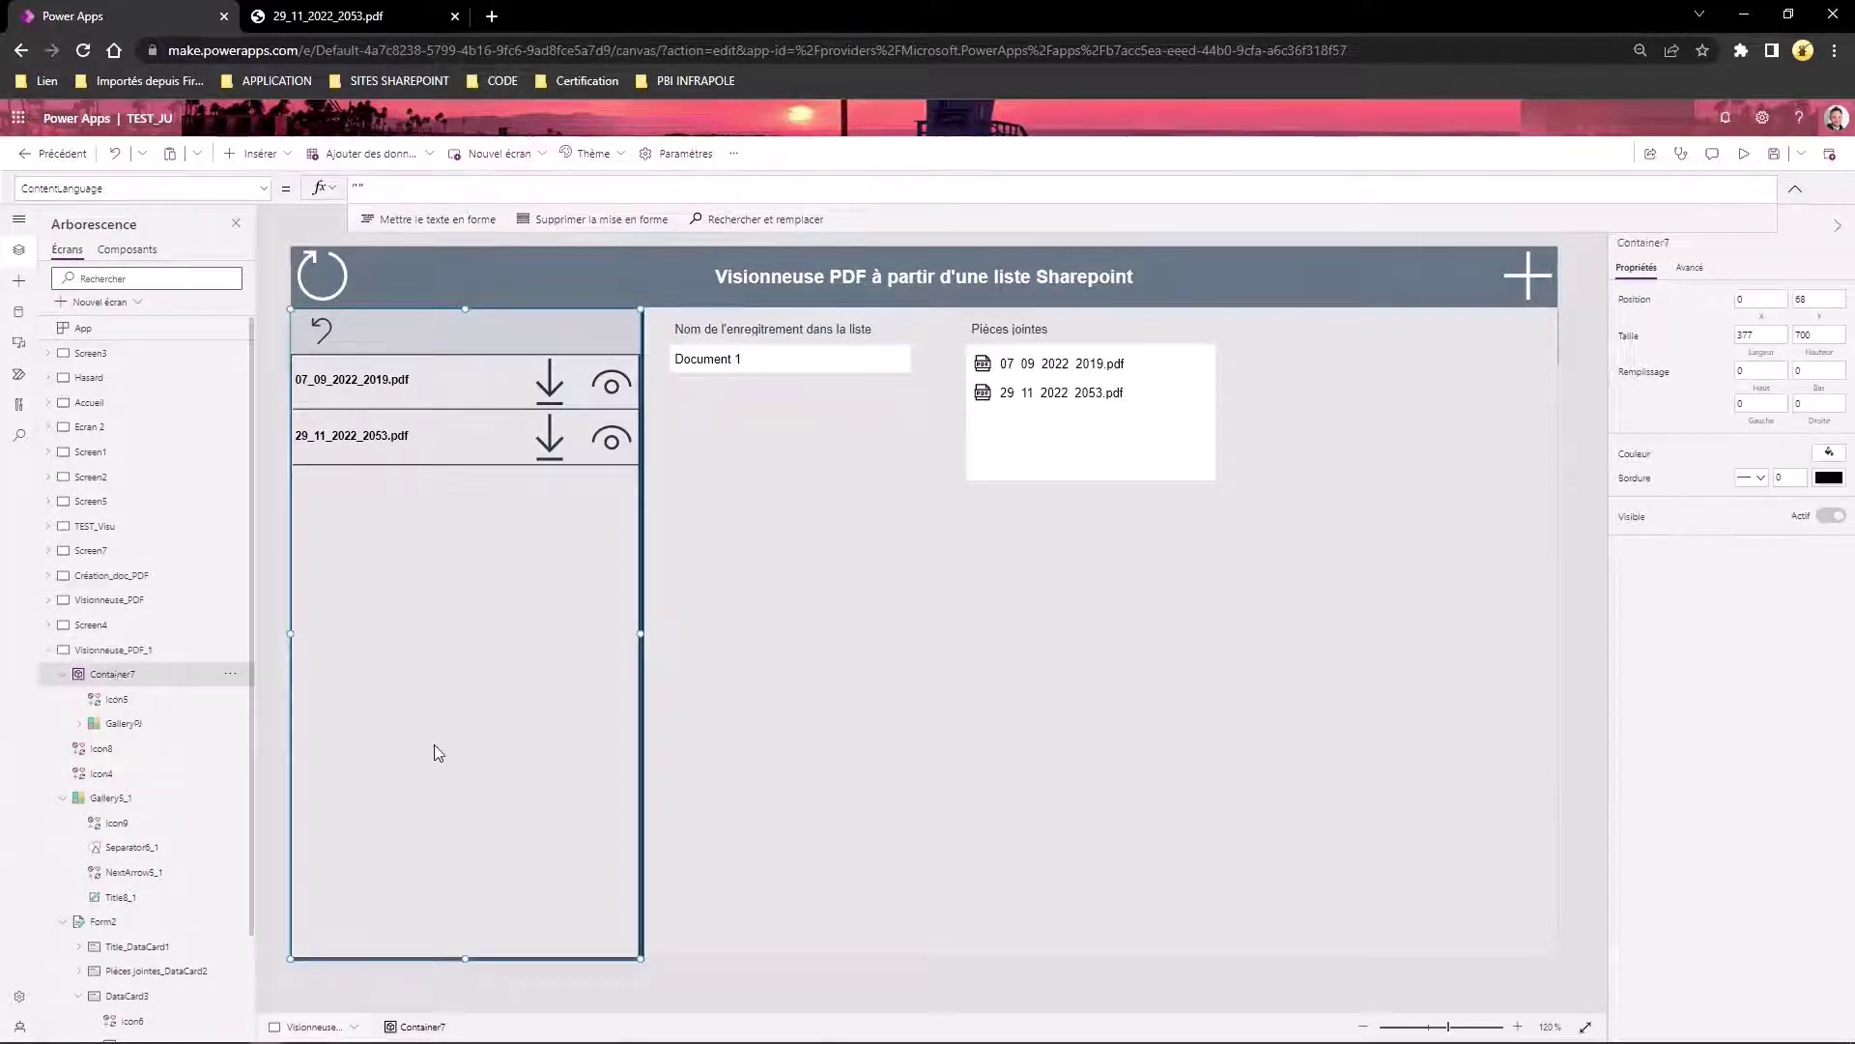
left_click(116, 699)
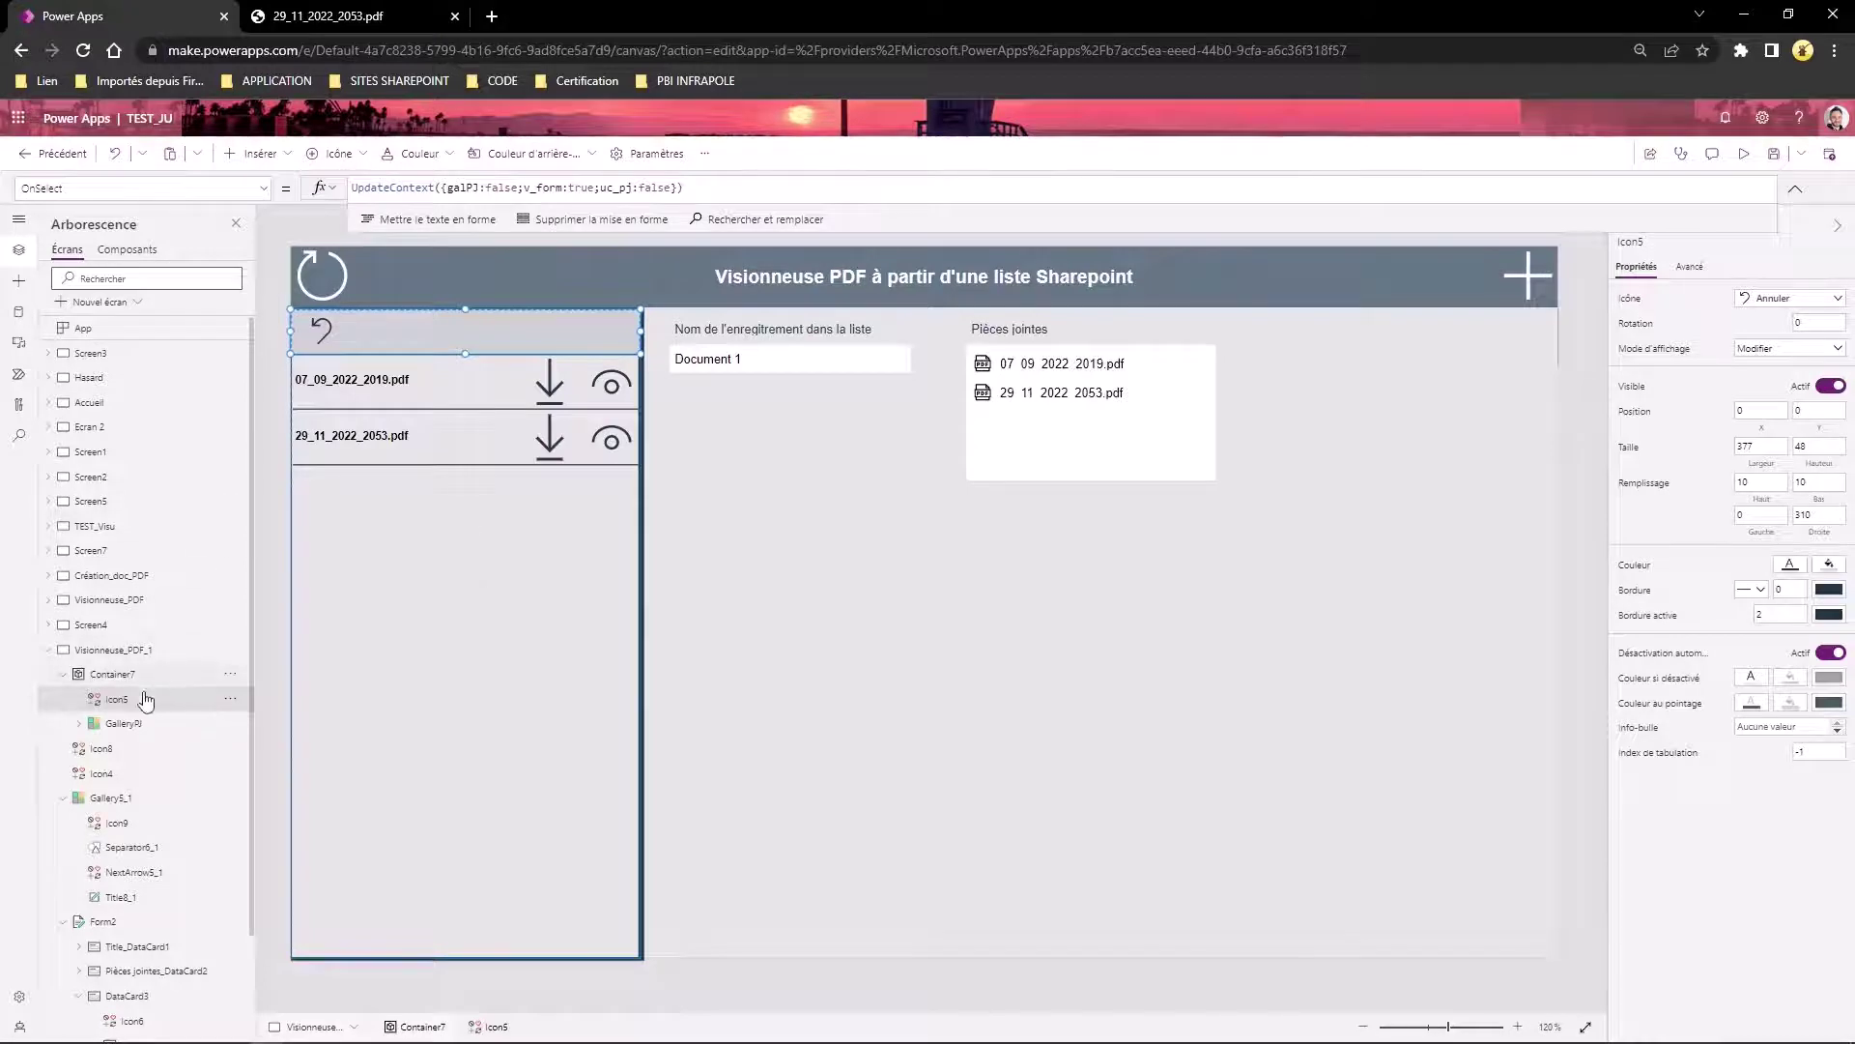
left_click(117, 724)
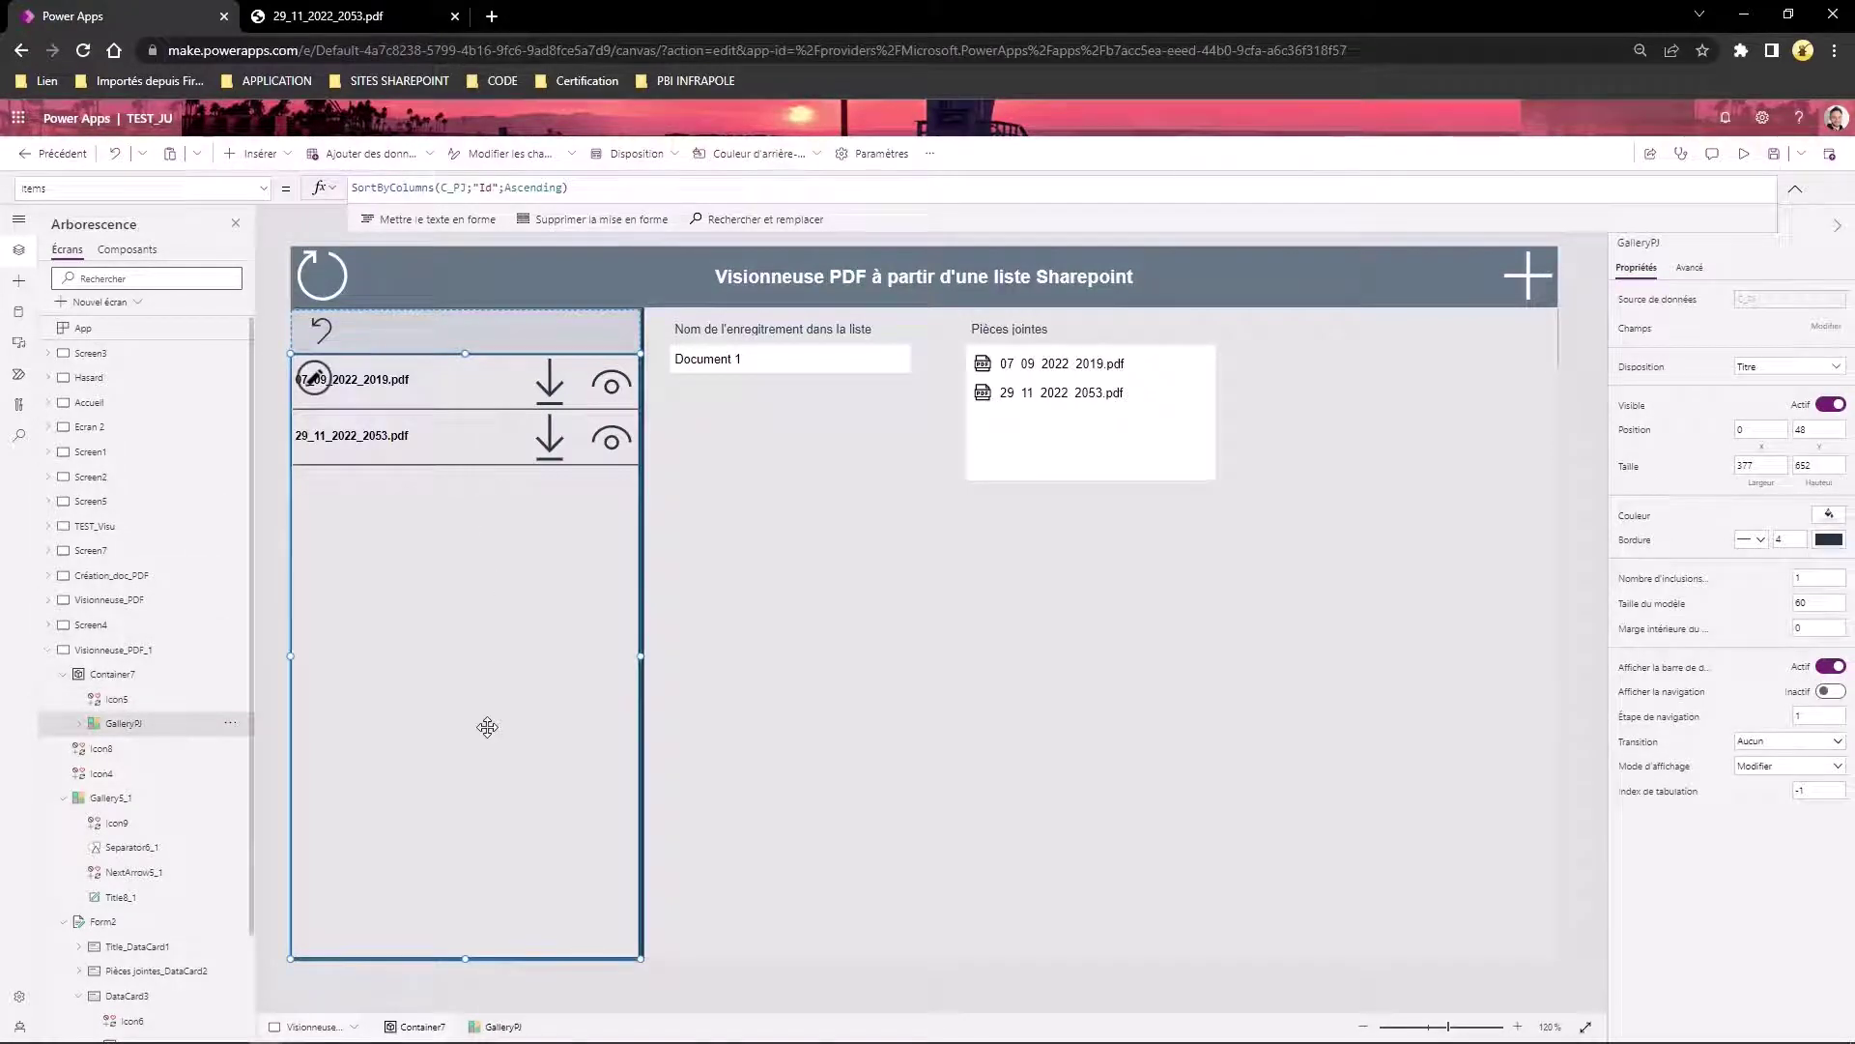
double_click(450, 186)
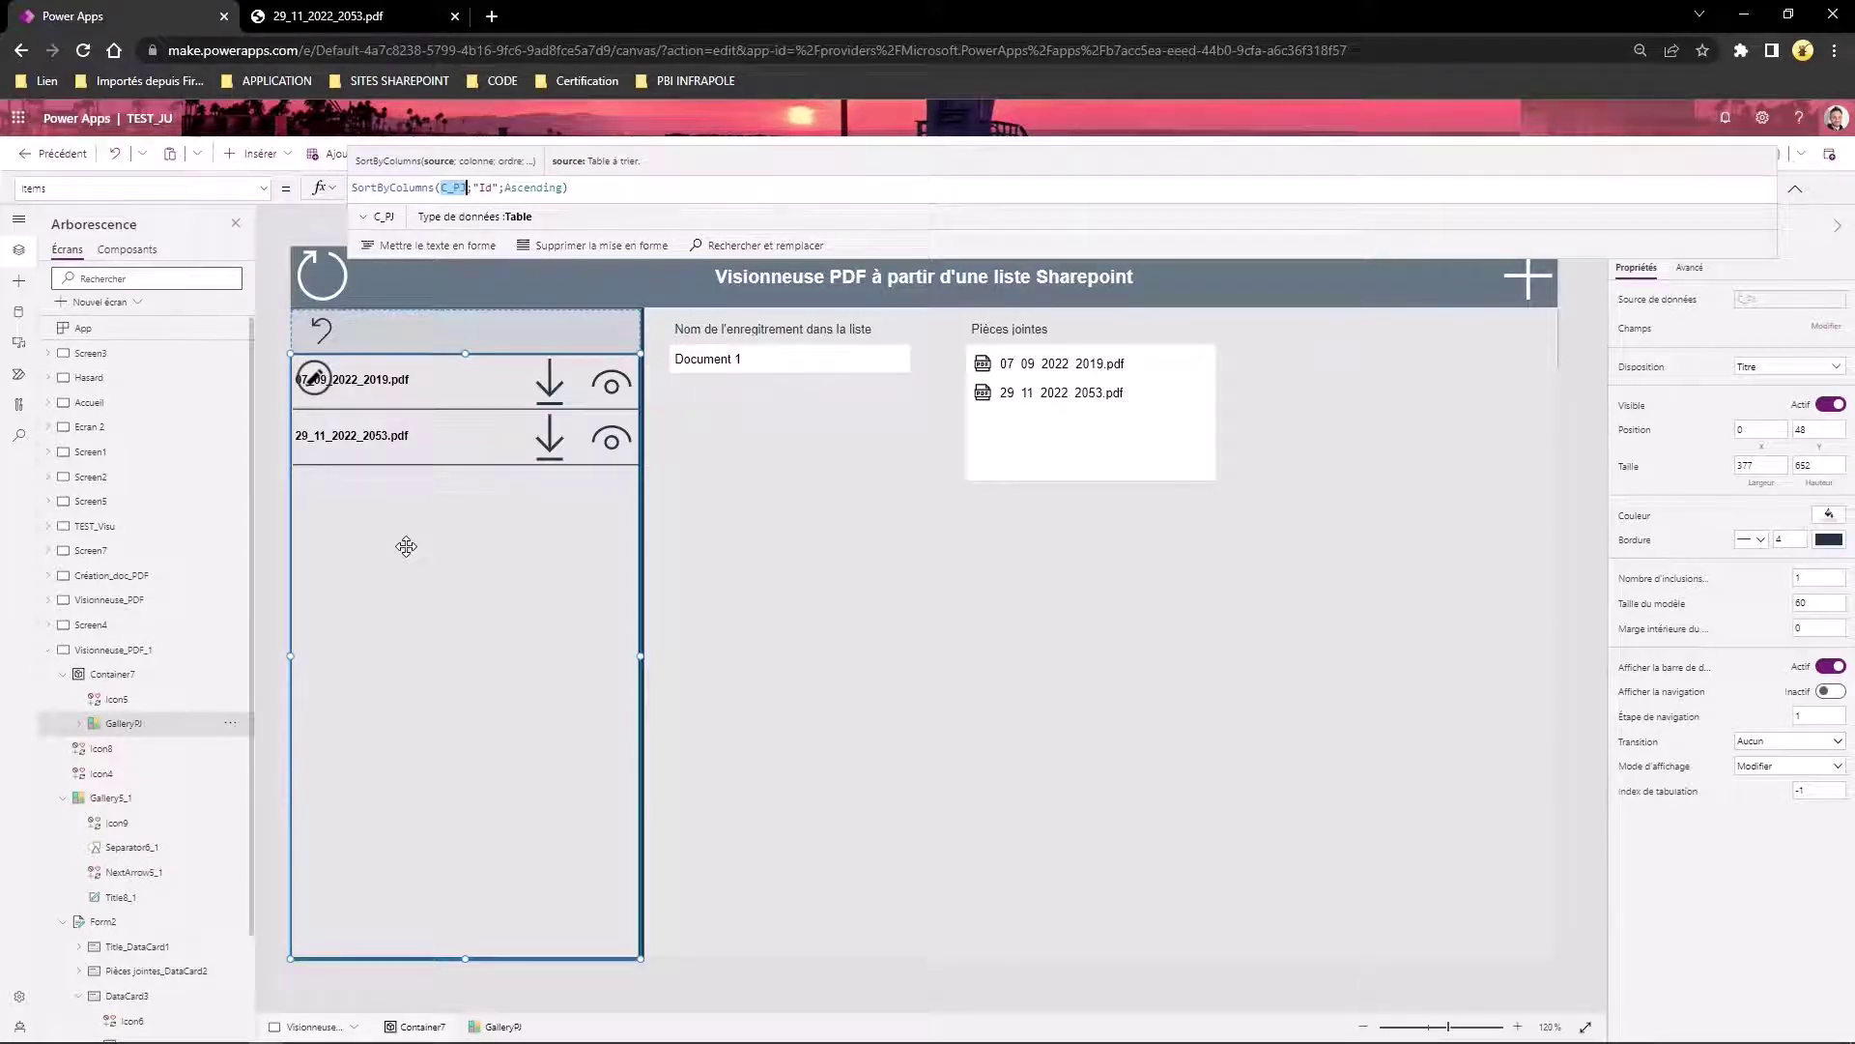
- View the contents of the C_PJ collection in the app's collections list and return to the screen editor
left_click(1579, 359)
left_click(877, 154)
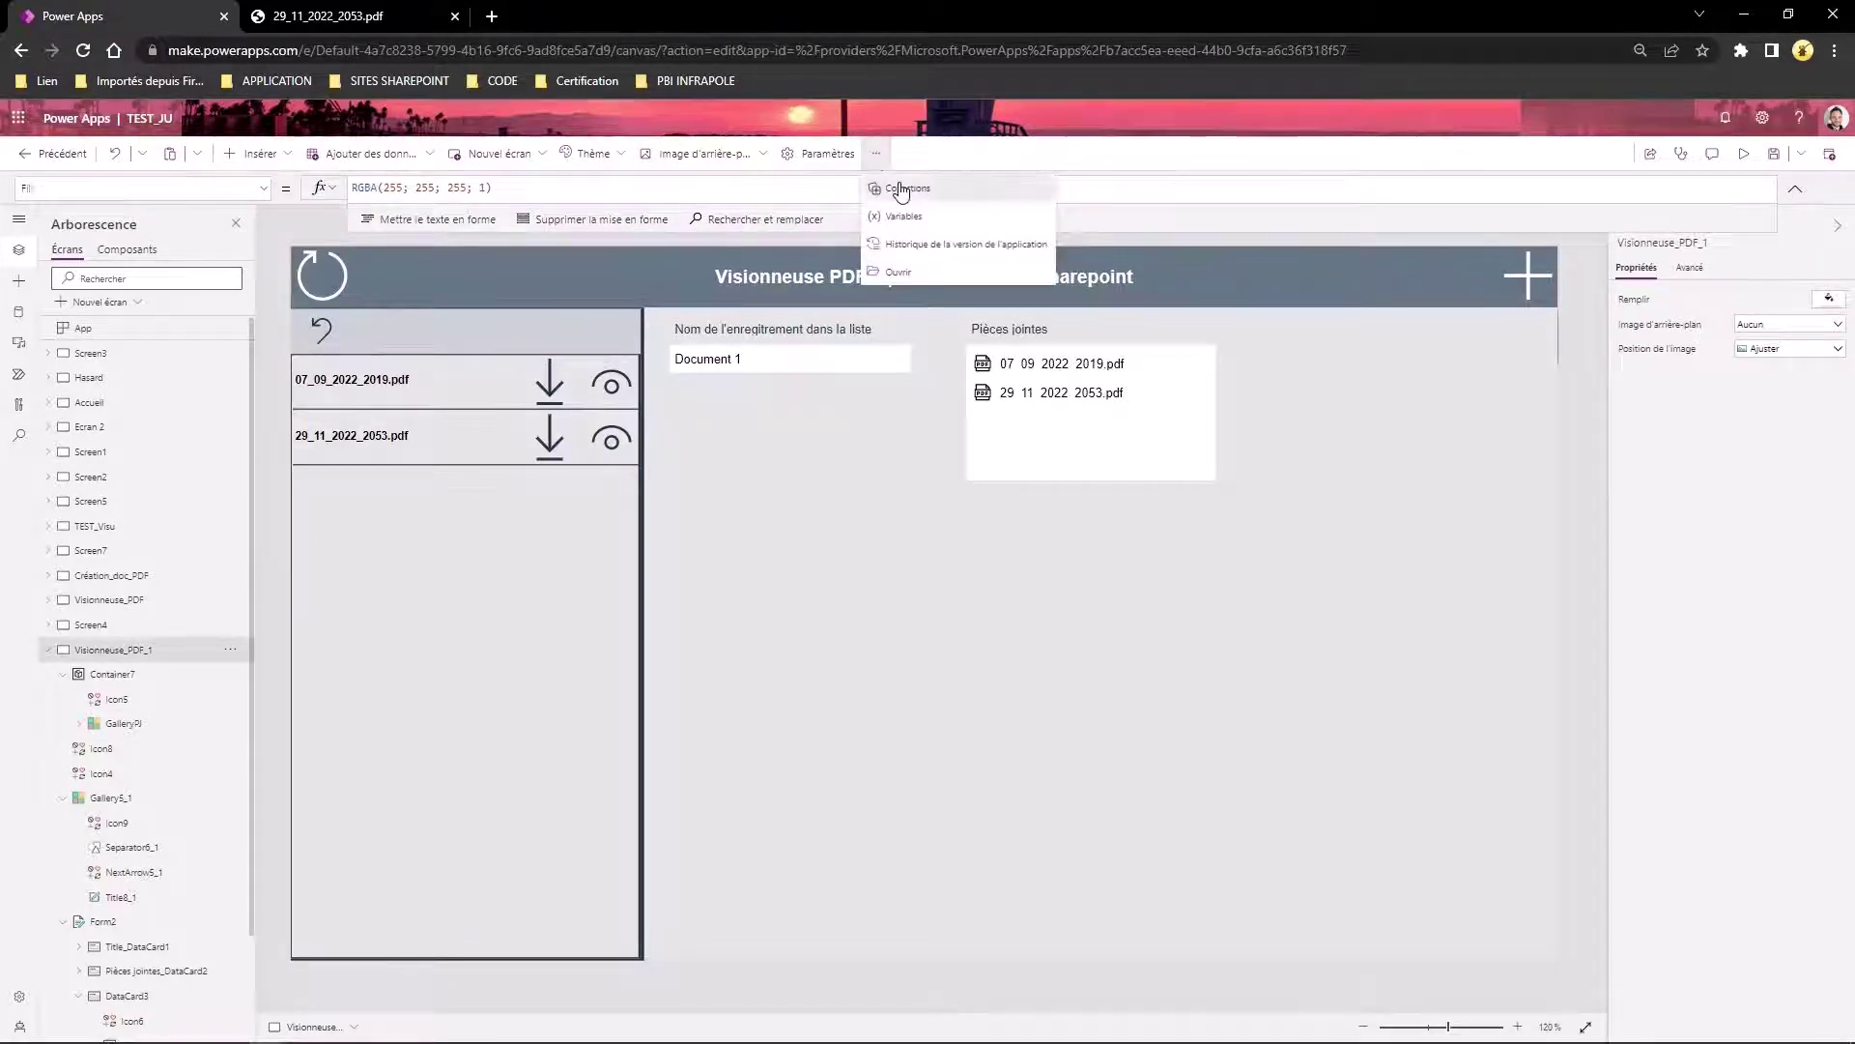
left_click(900, 188)
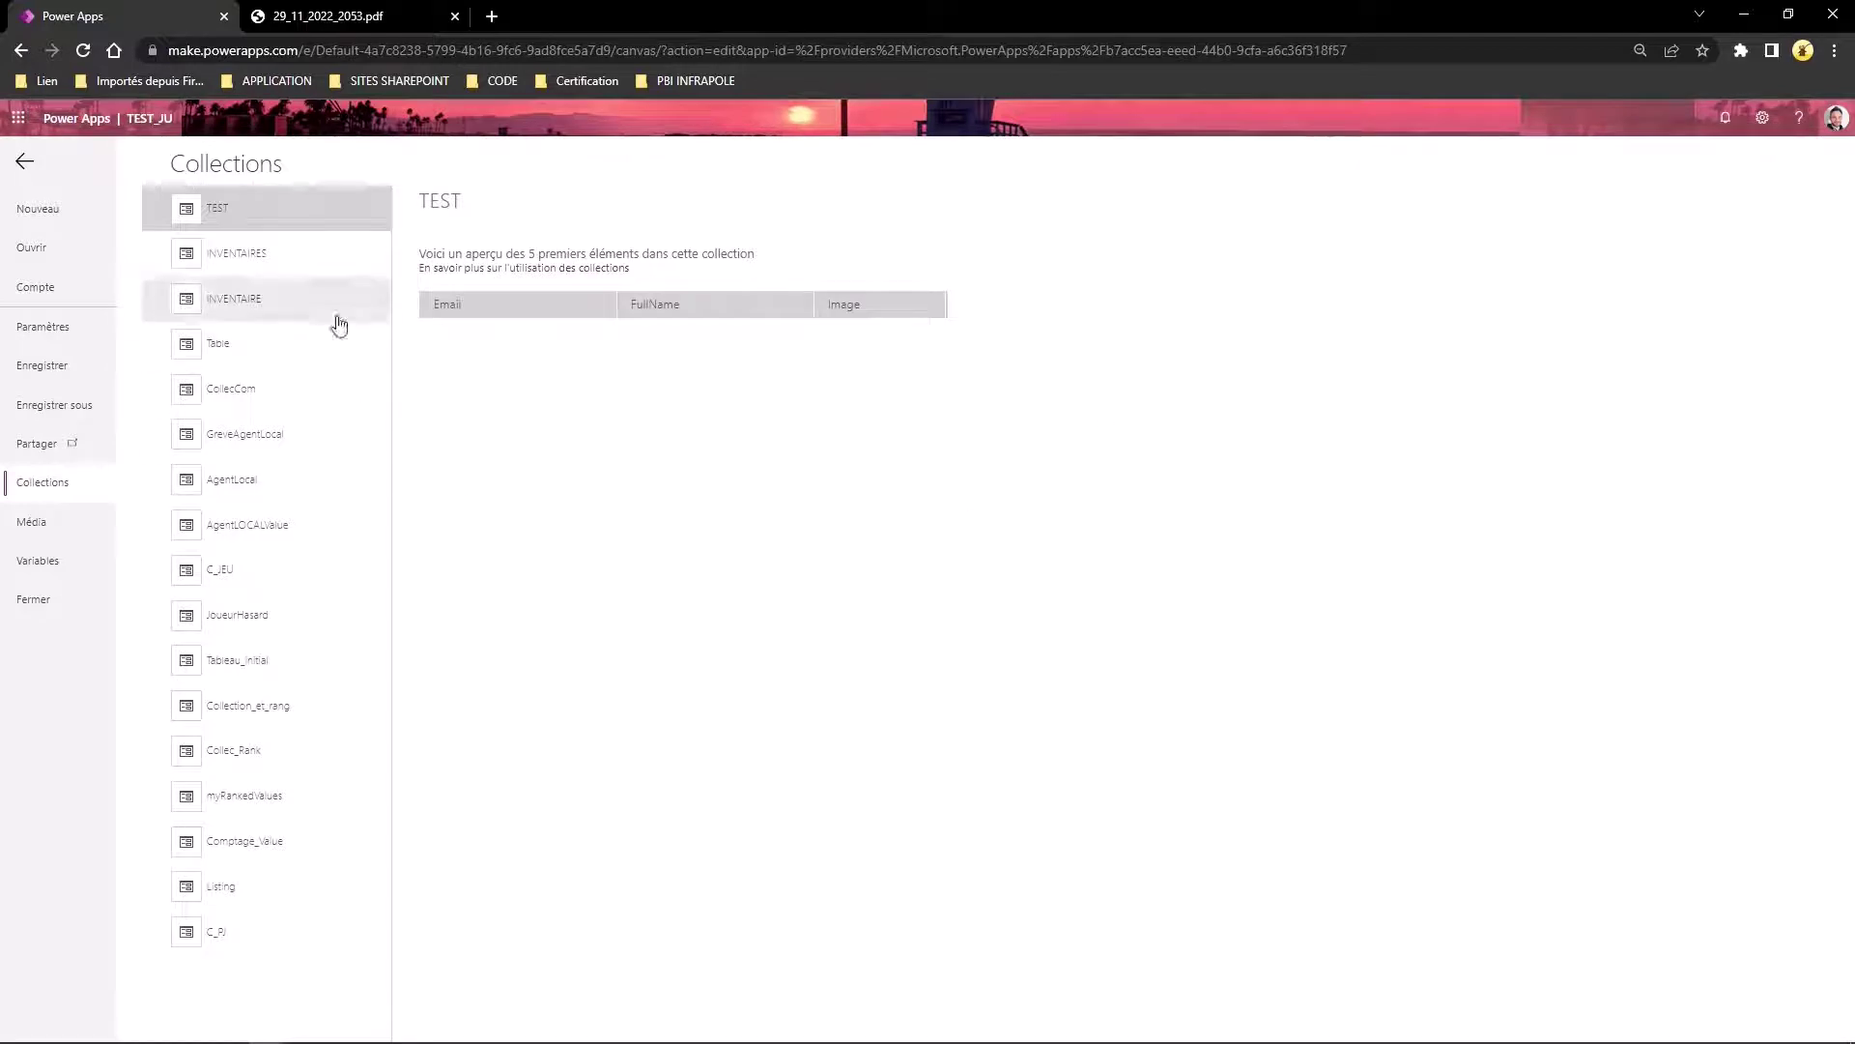
left_click(222, 949)
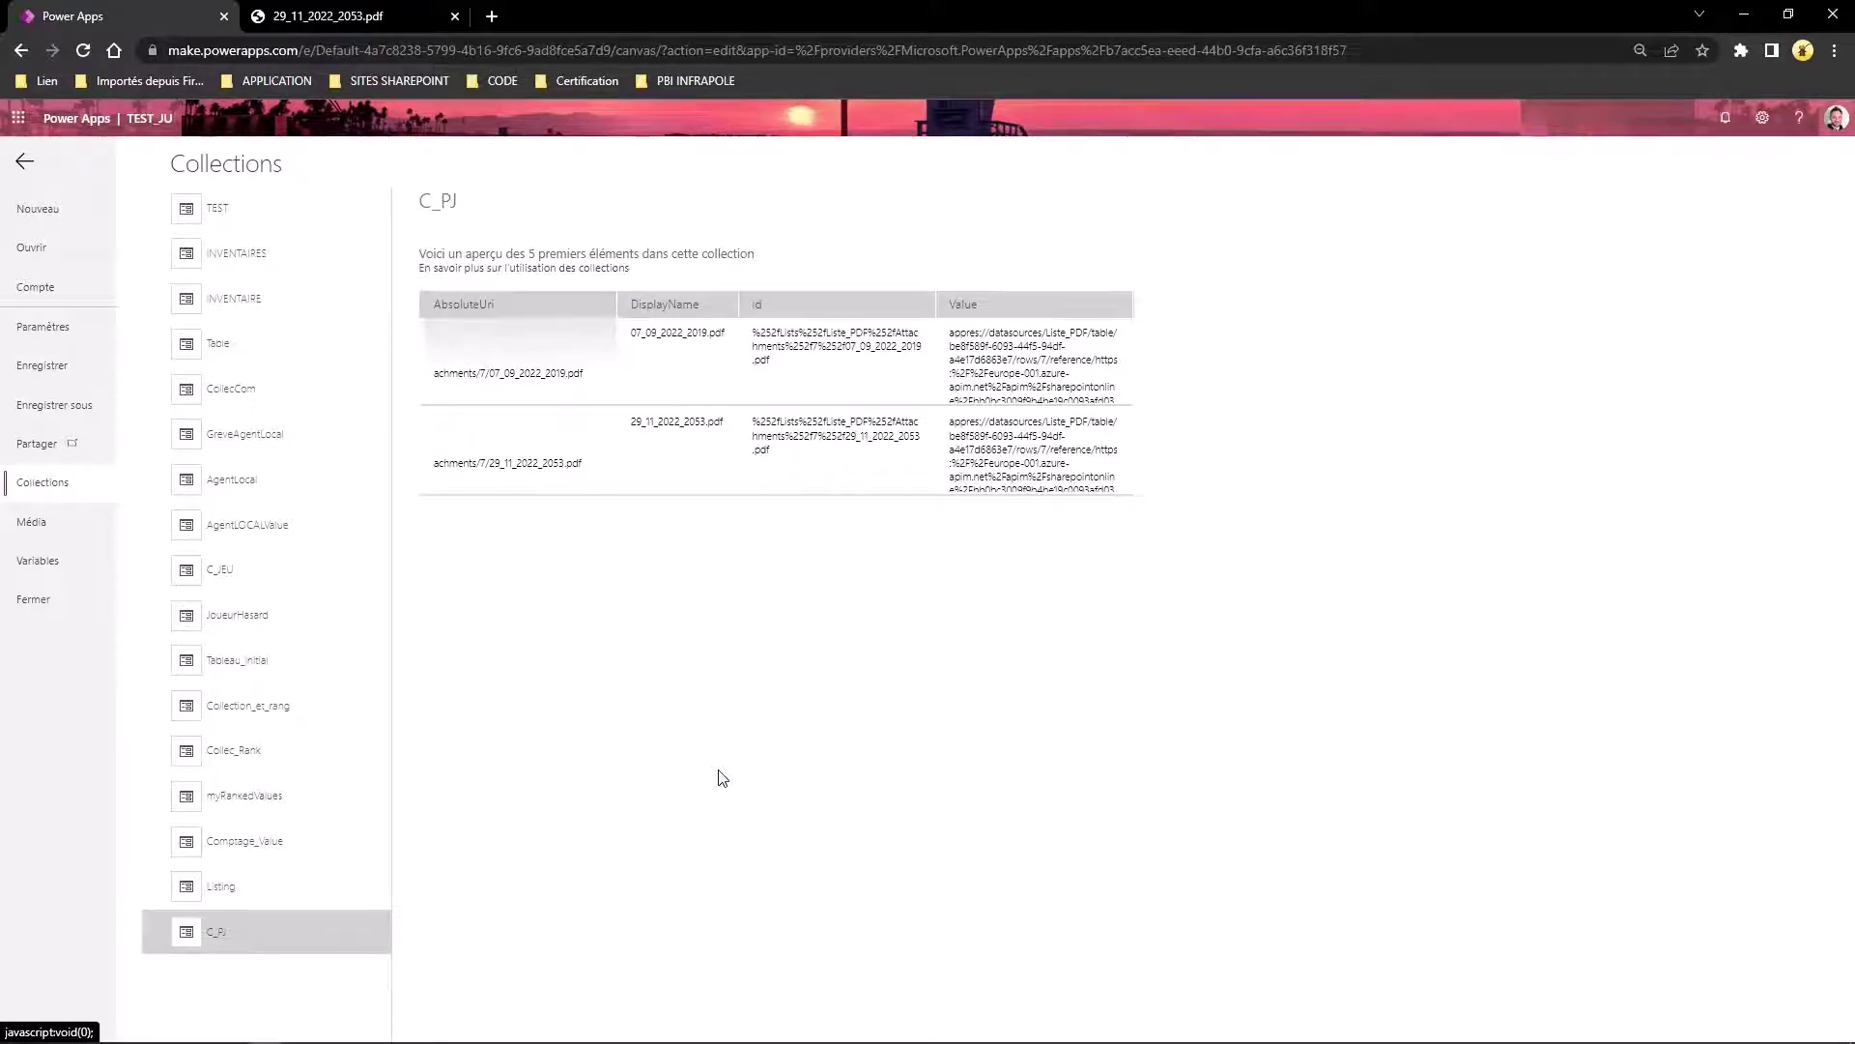
left_click(24, 163)
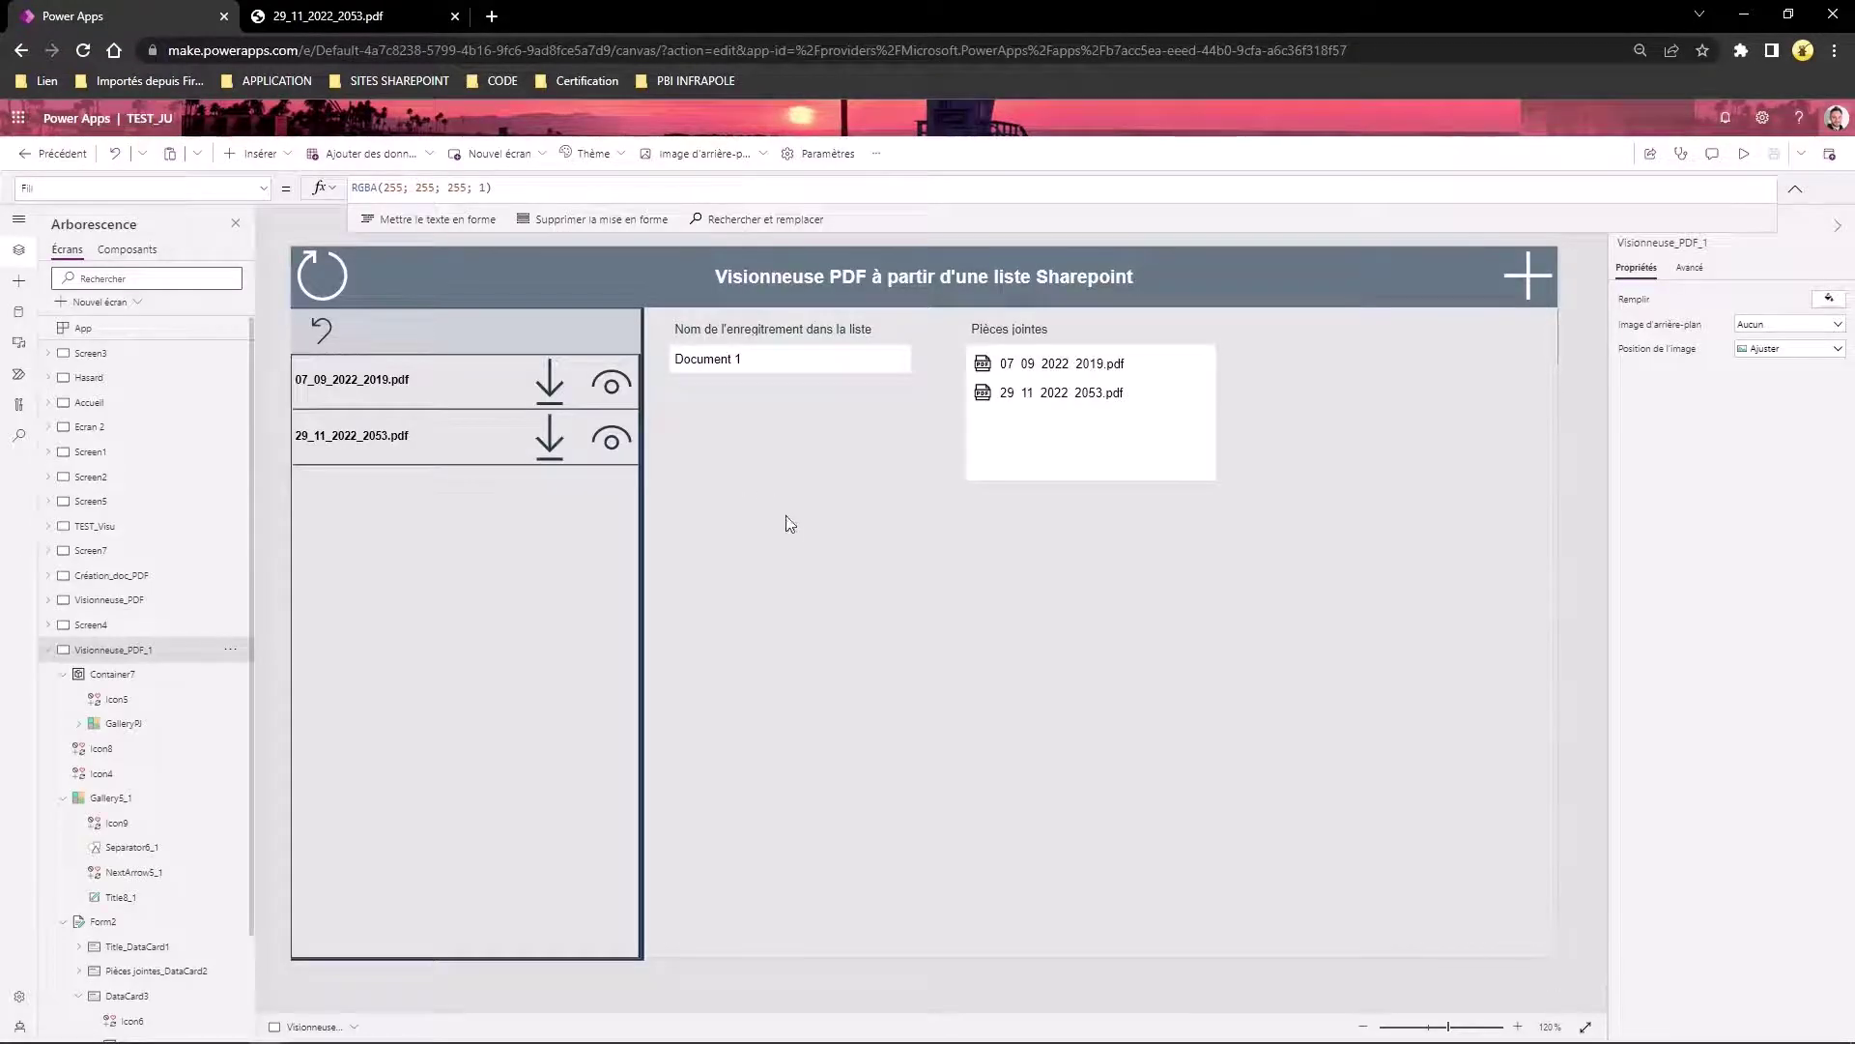
- Examine the OnSelect formulas of GalleryPJ's download and view icons, and the default mode formula of Form2
left_click(507, 535)
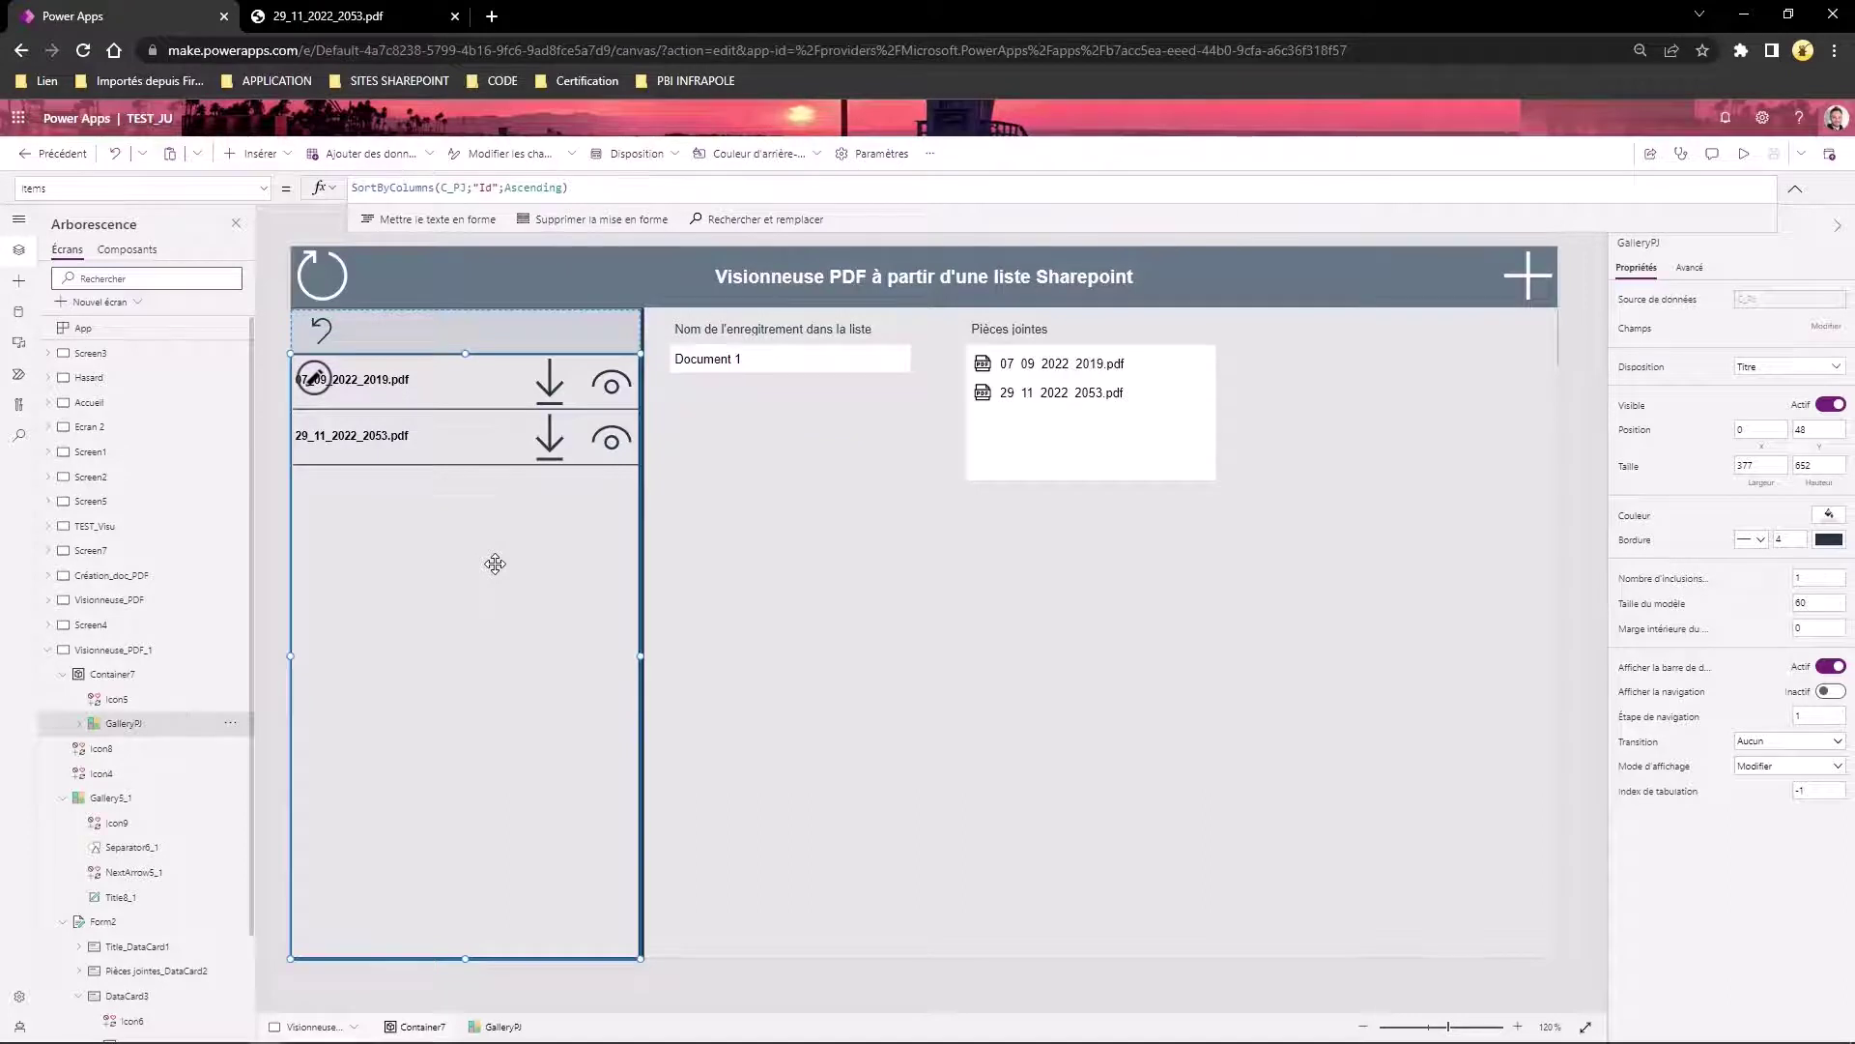
left_click(553, 388)
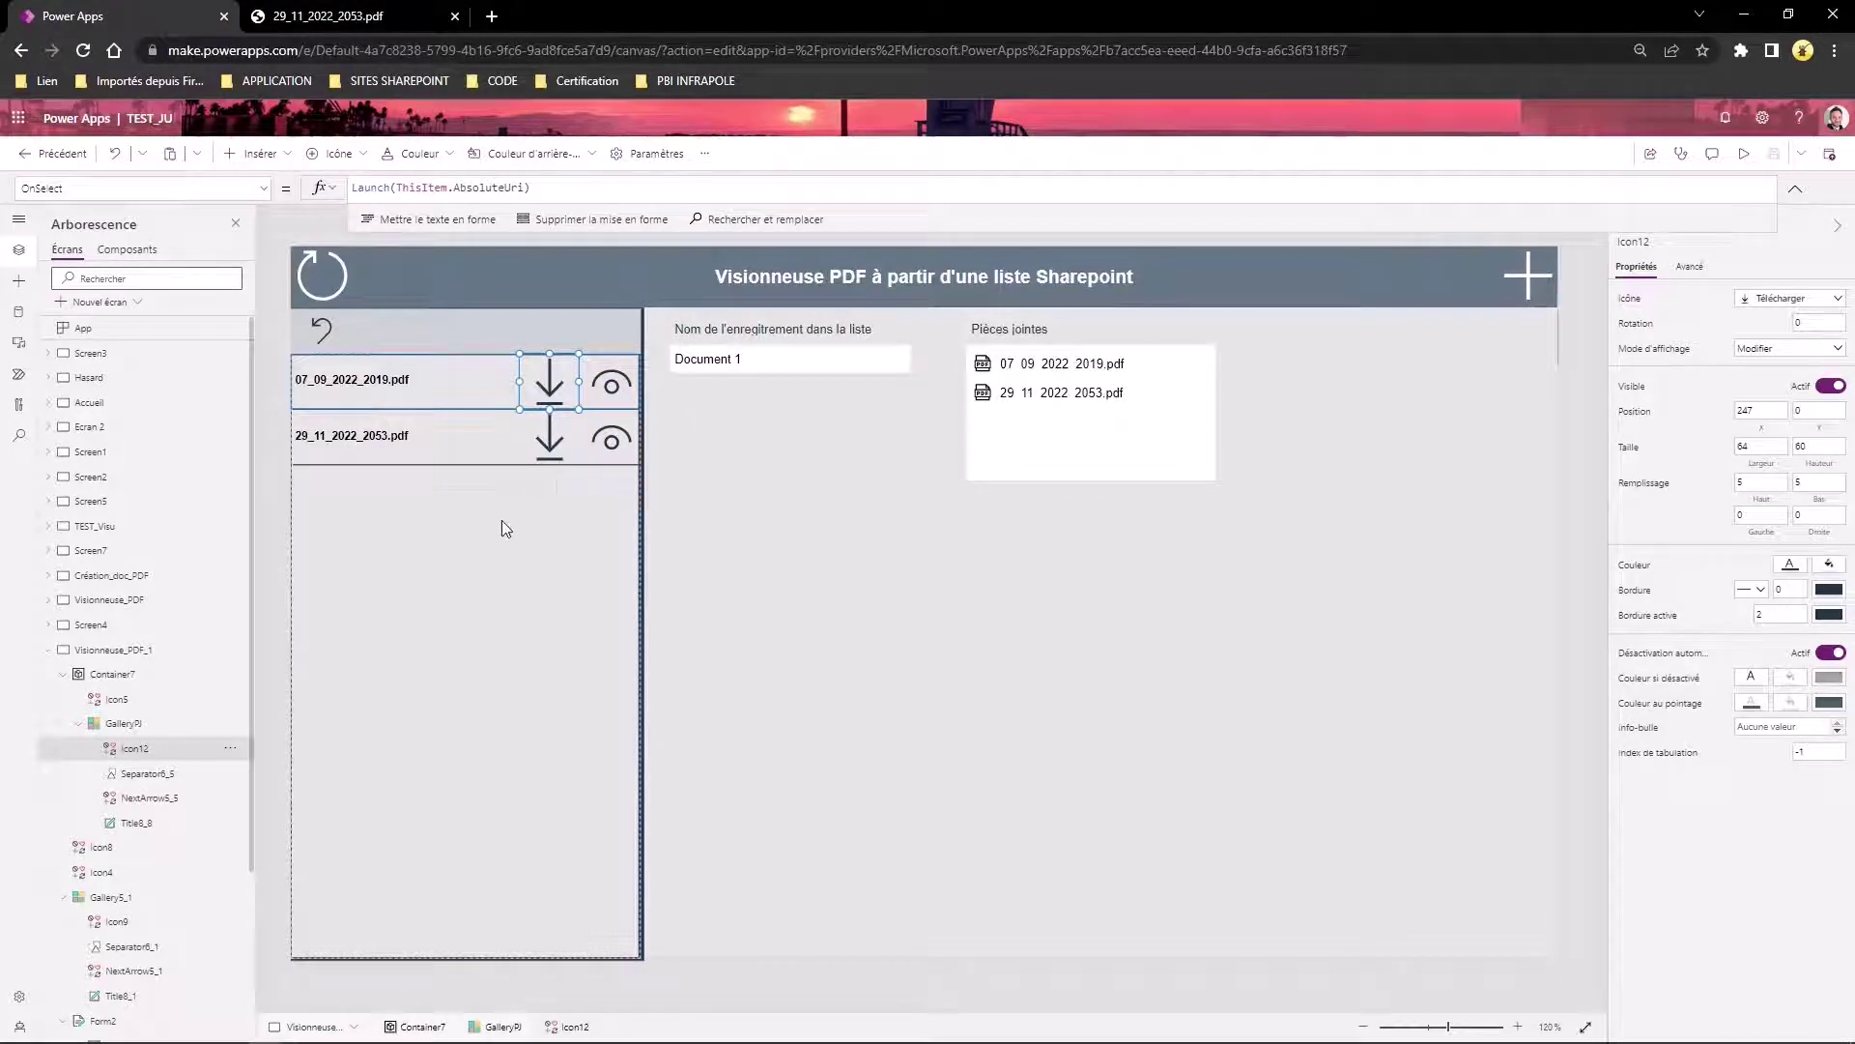
left_click(606, 385)
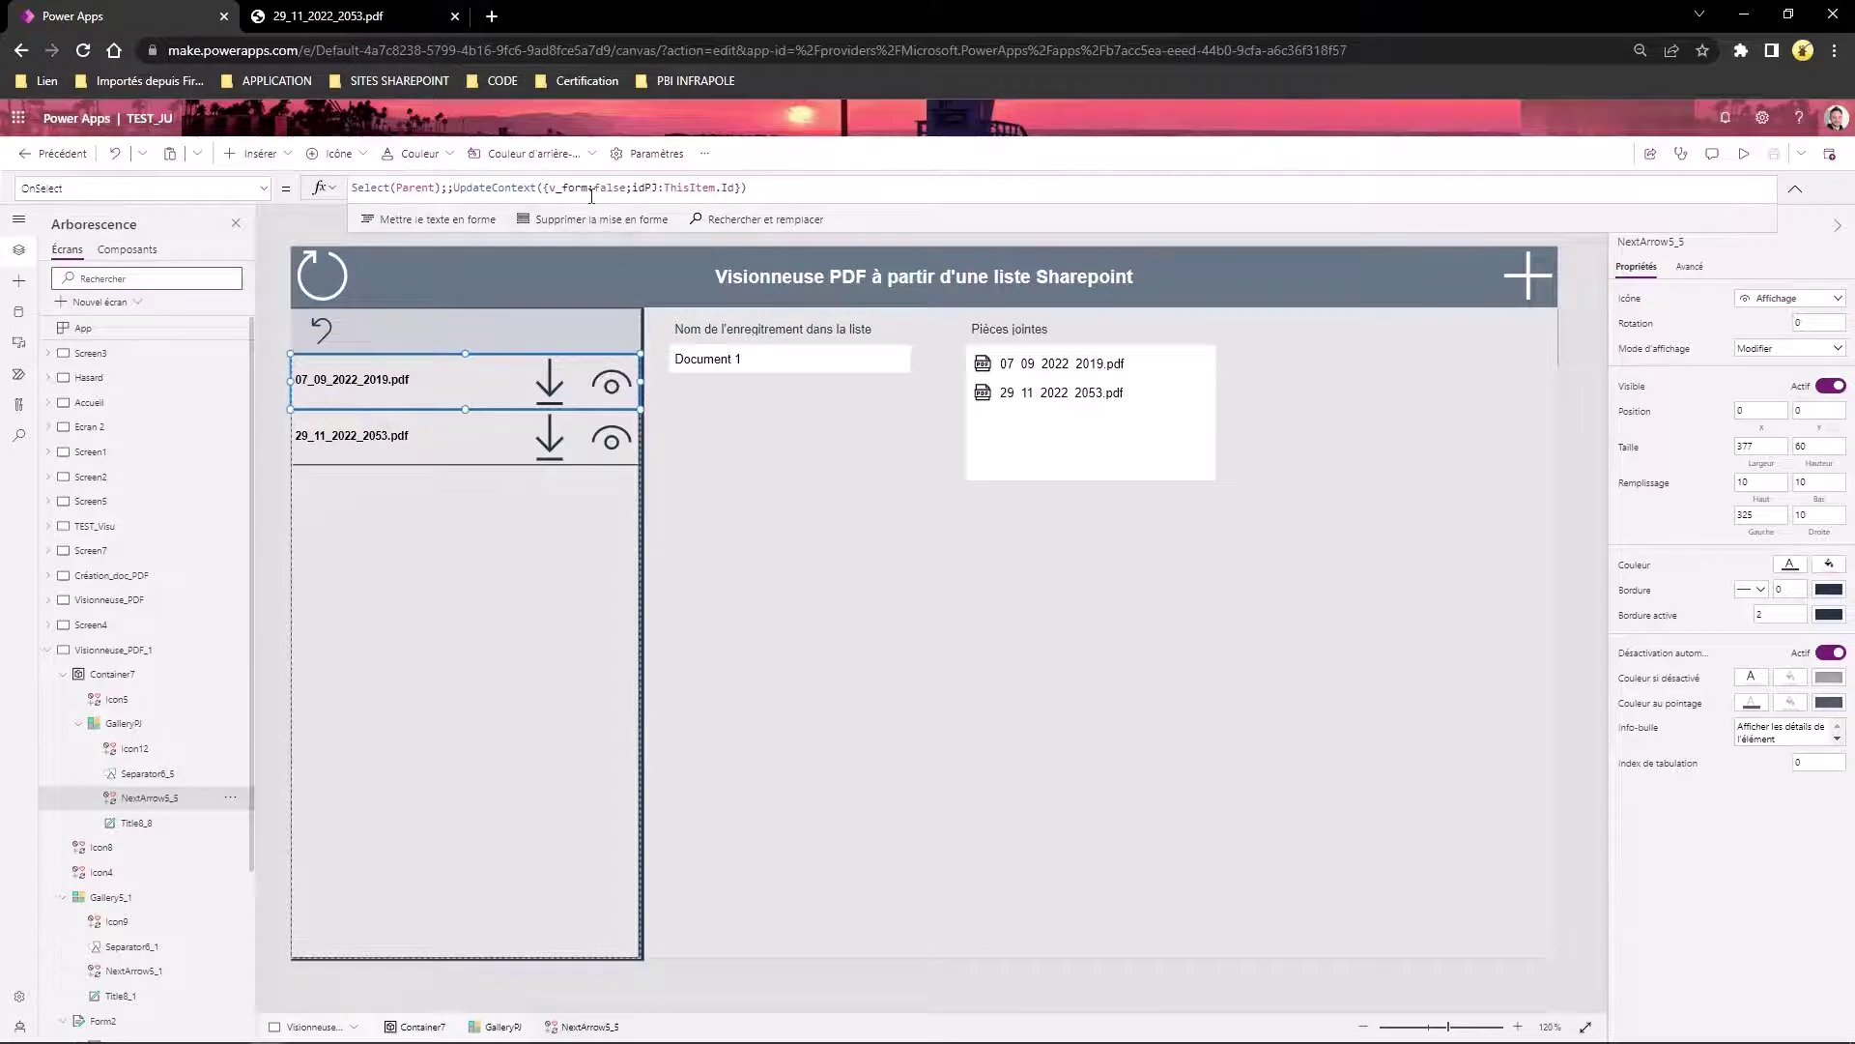
left_click(549, 186)
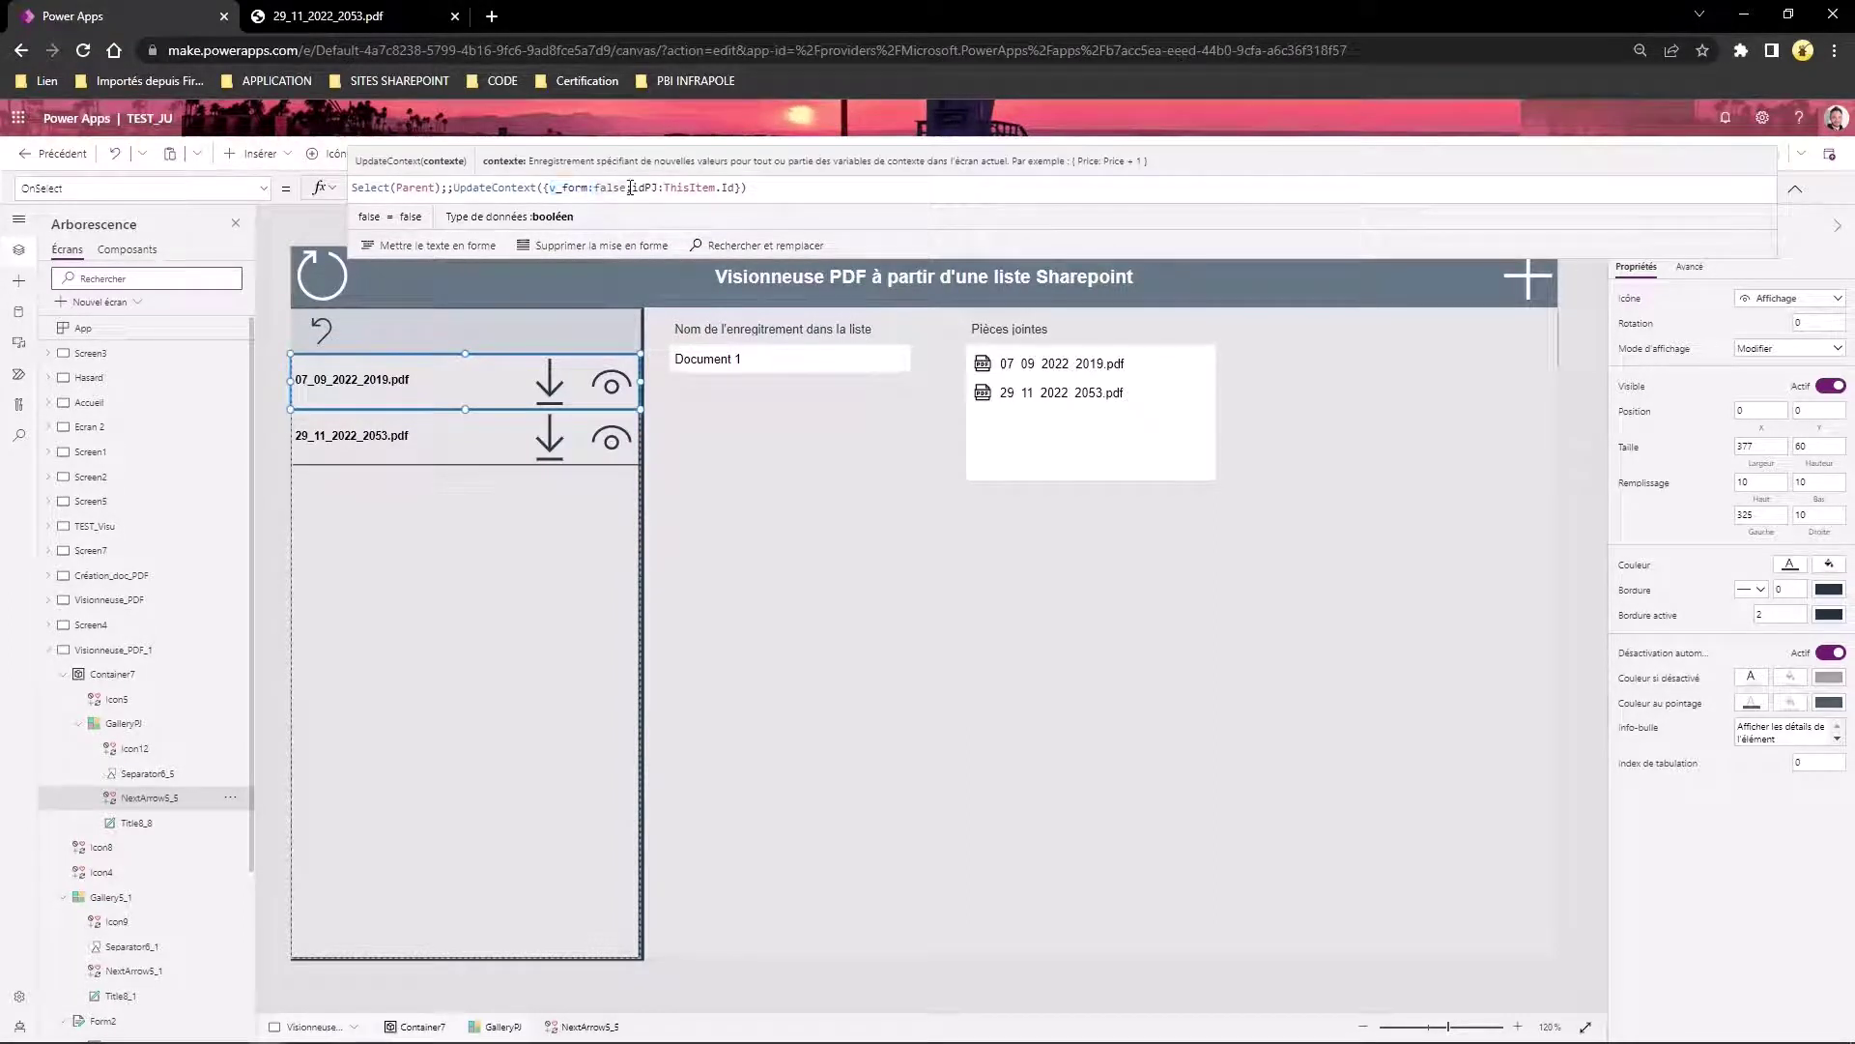
left_click(630, 187)
left_click(1351, 887)
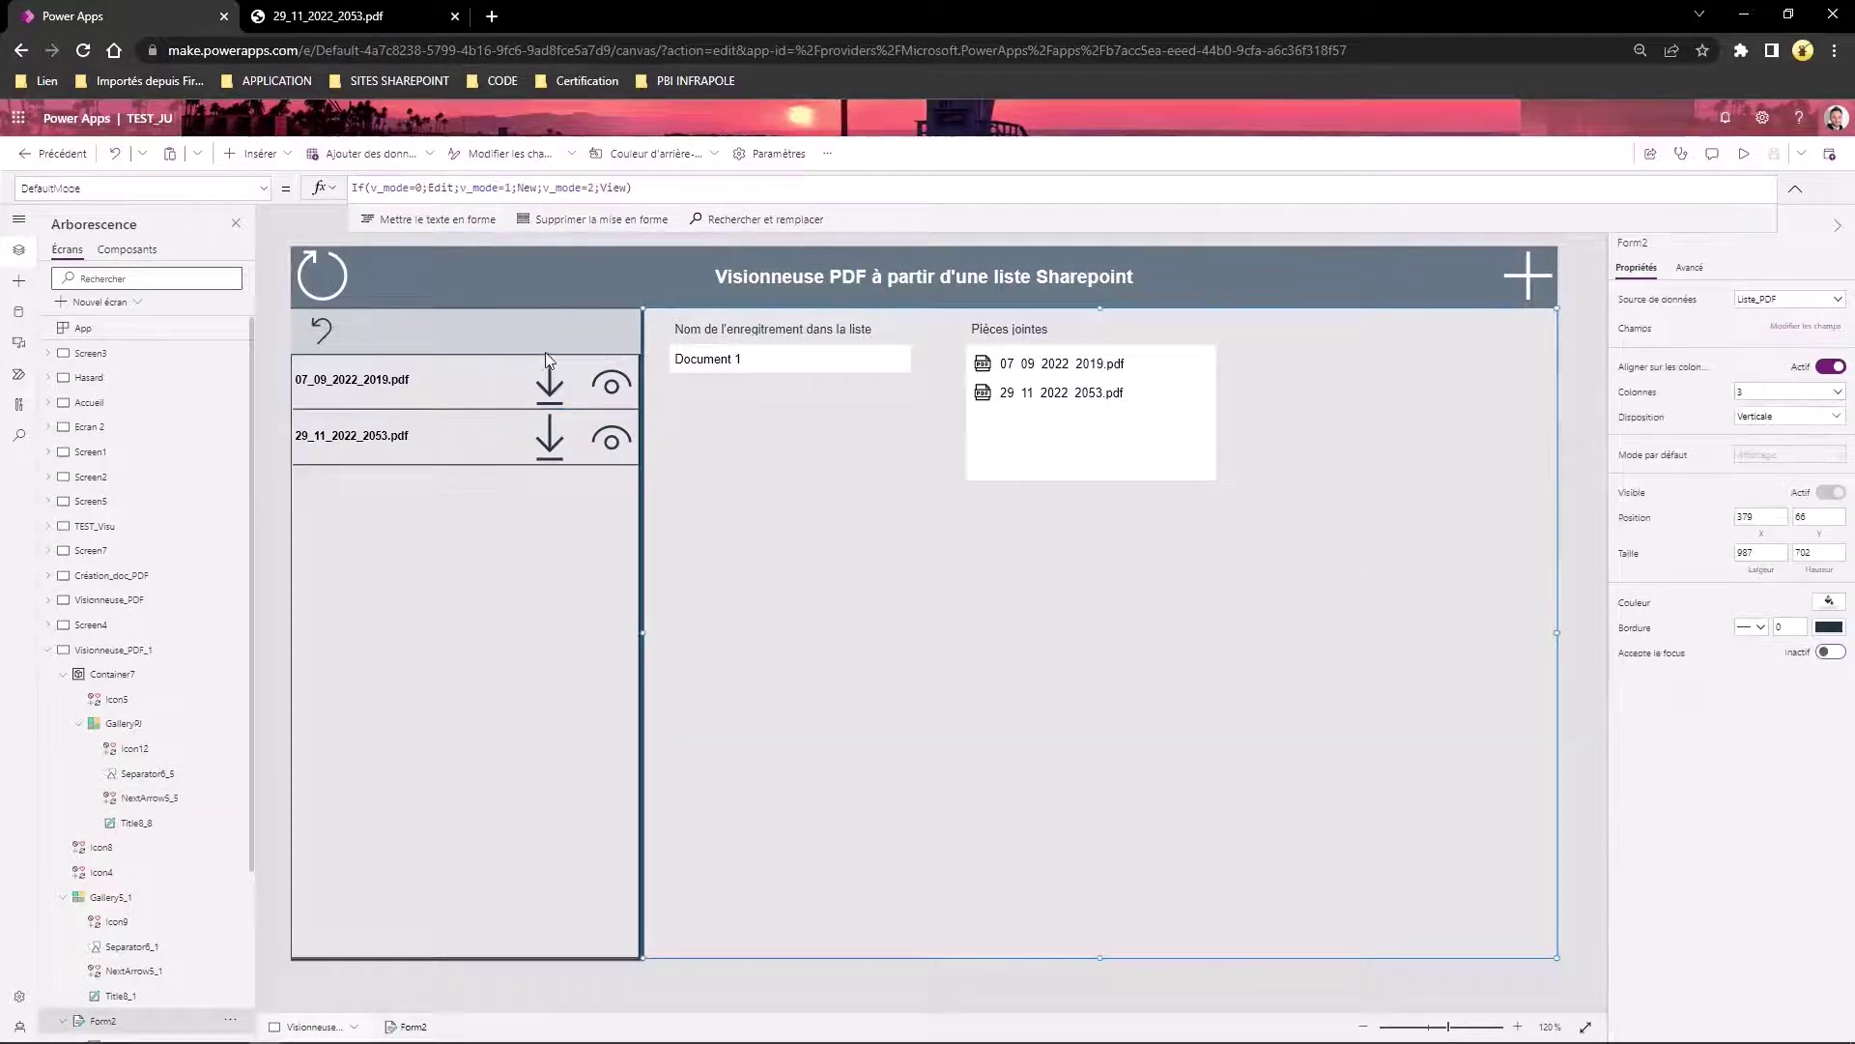
left_click(402, 381)
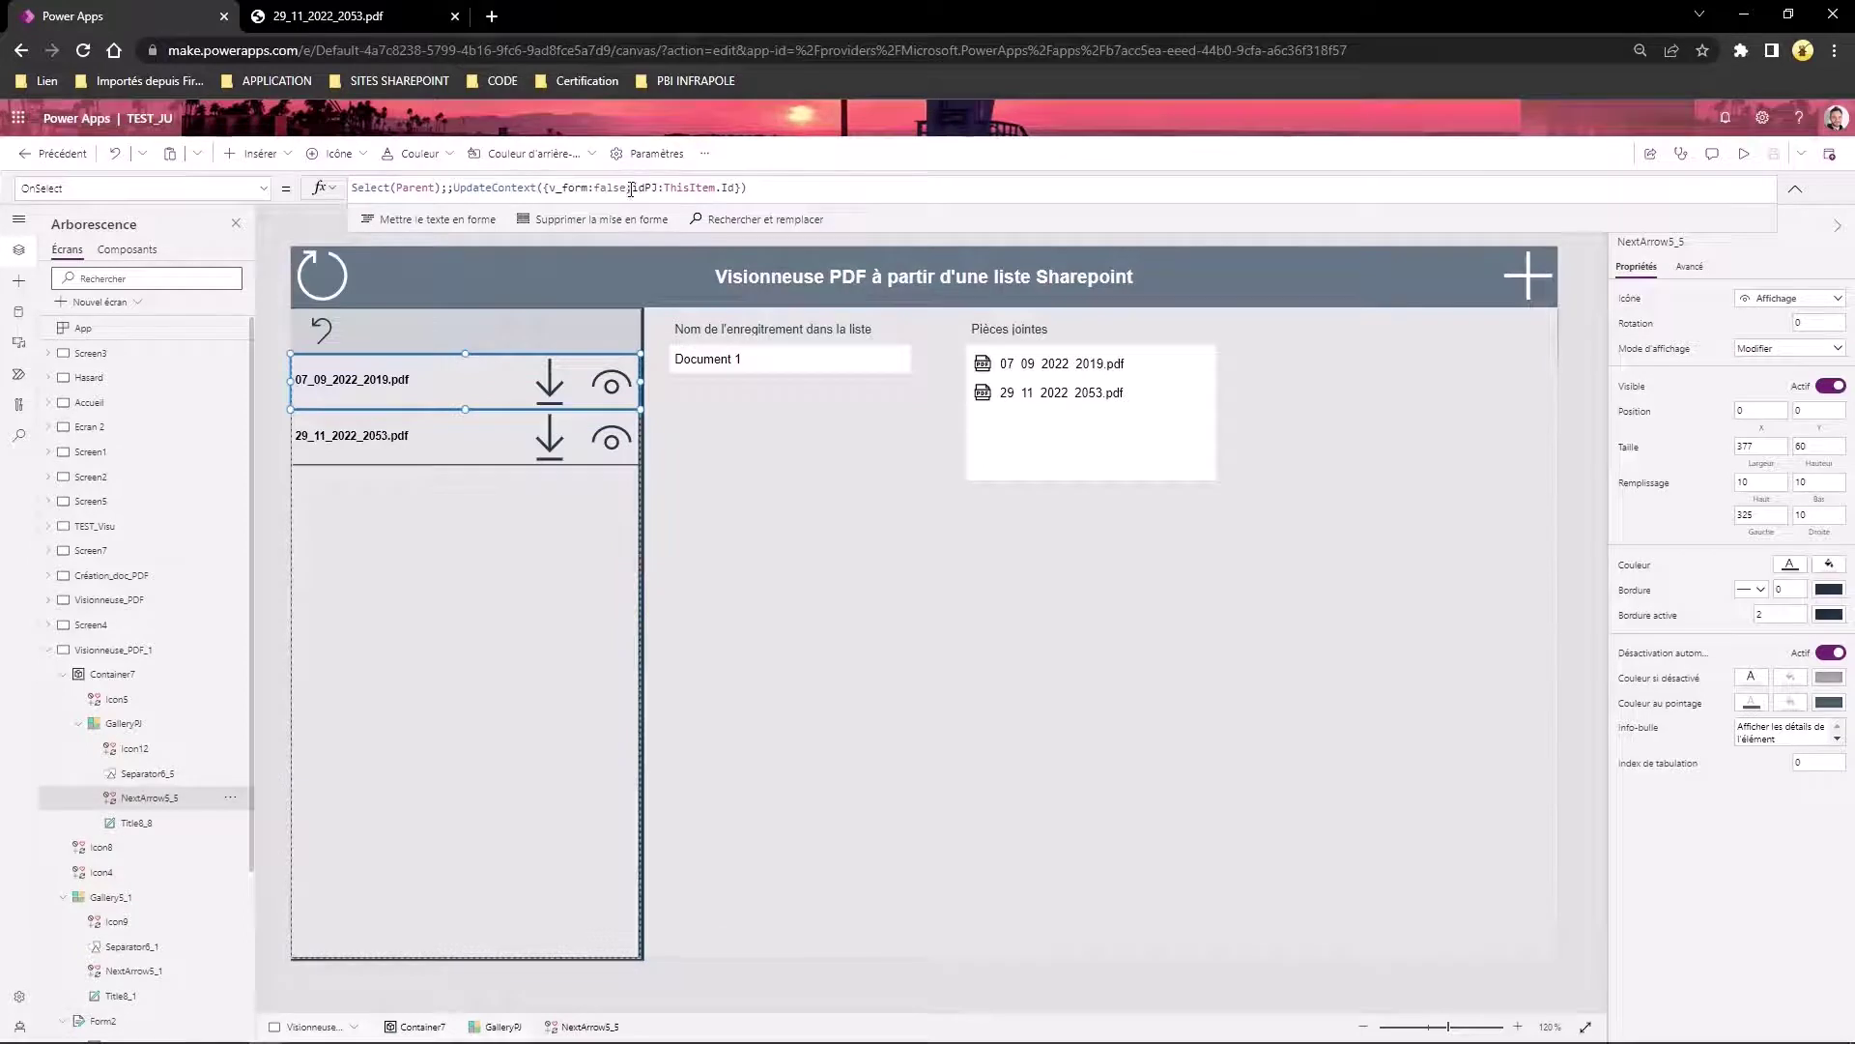
- Highlight the idPJ:ThisItem.Id argument in the OnSelect formula of GalleryPJ's view icon
left_click_drag(633, 188, 754, 189)
key("shift+Left")
key("shift+Left")
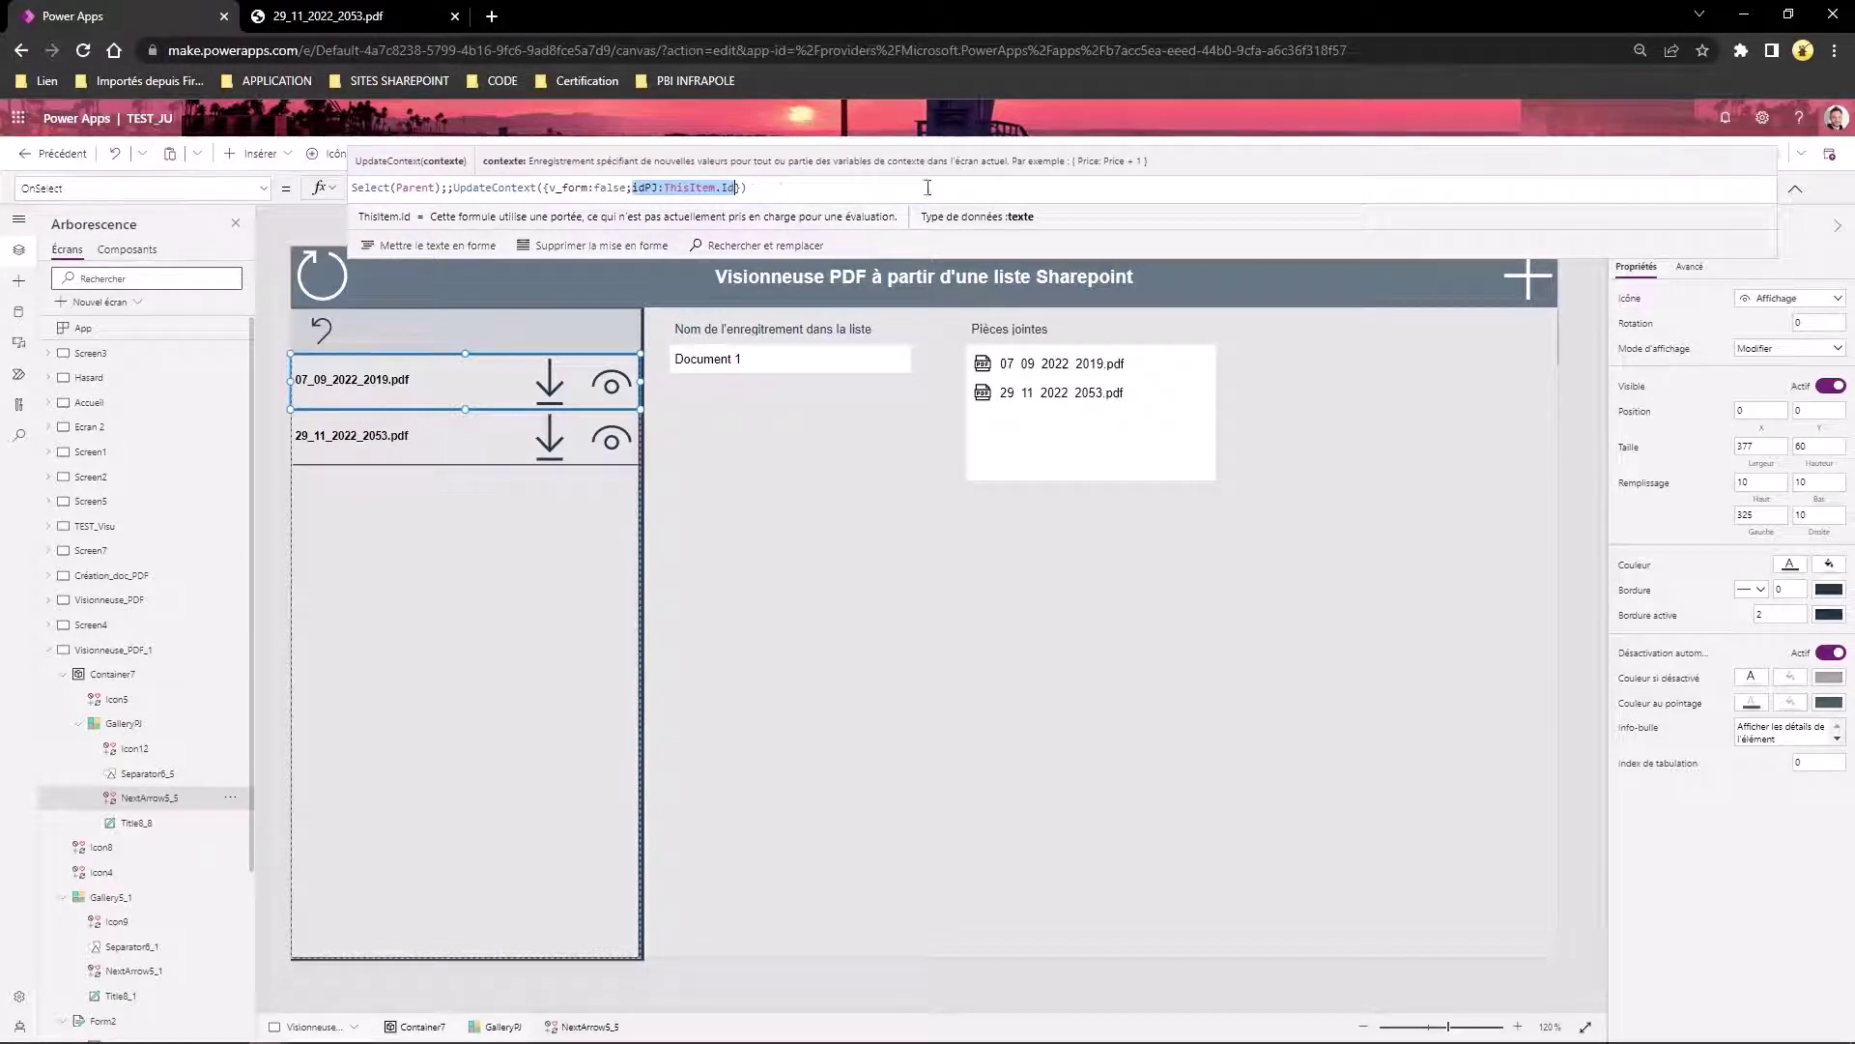
- Preview the app and display 07_09_2022_2019.pdf, followed by 29_11_2022_2053.pdf, in the PDF viewer
left_click(1739, 154)
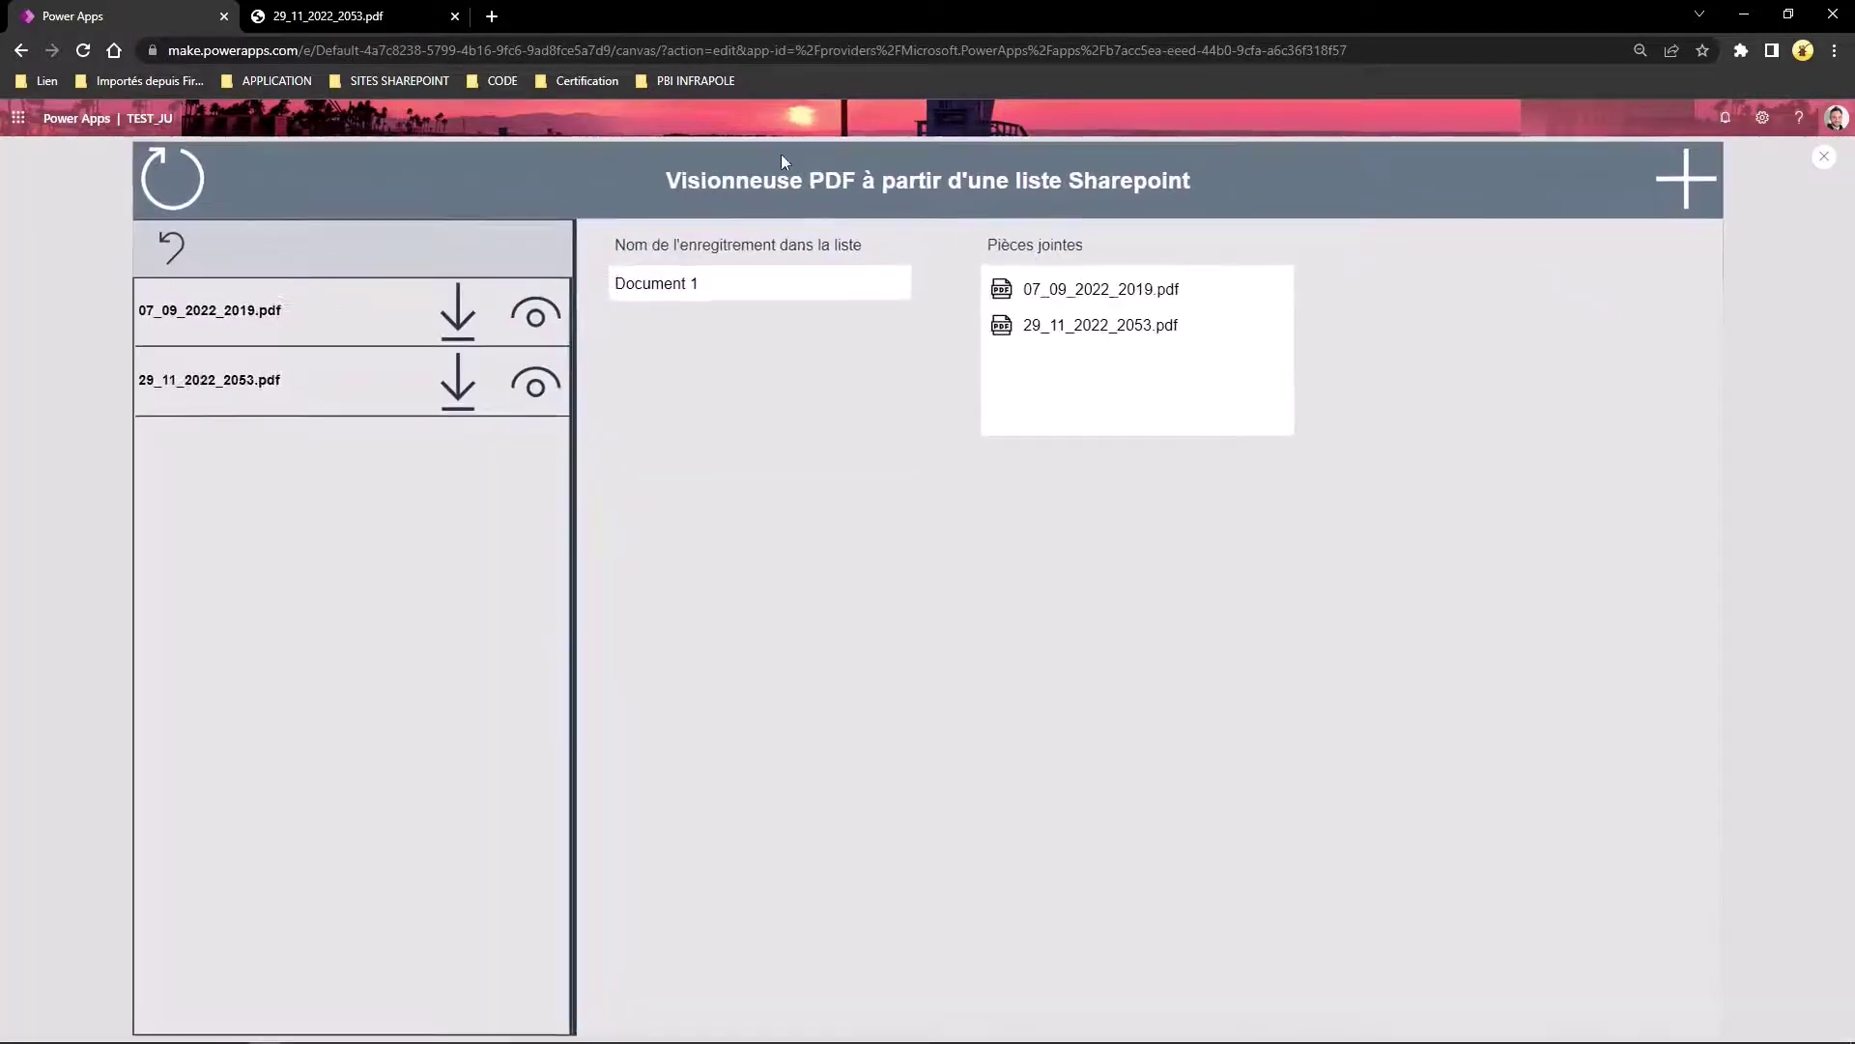
left_click(230, 308)
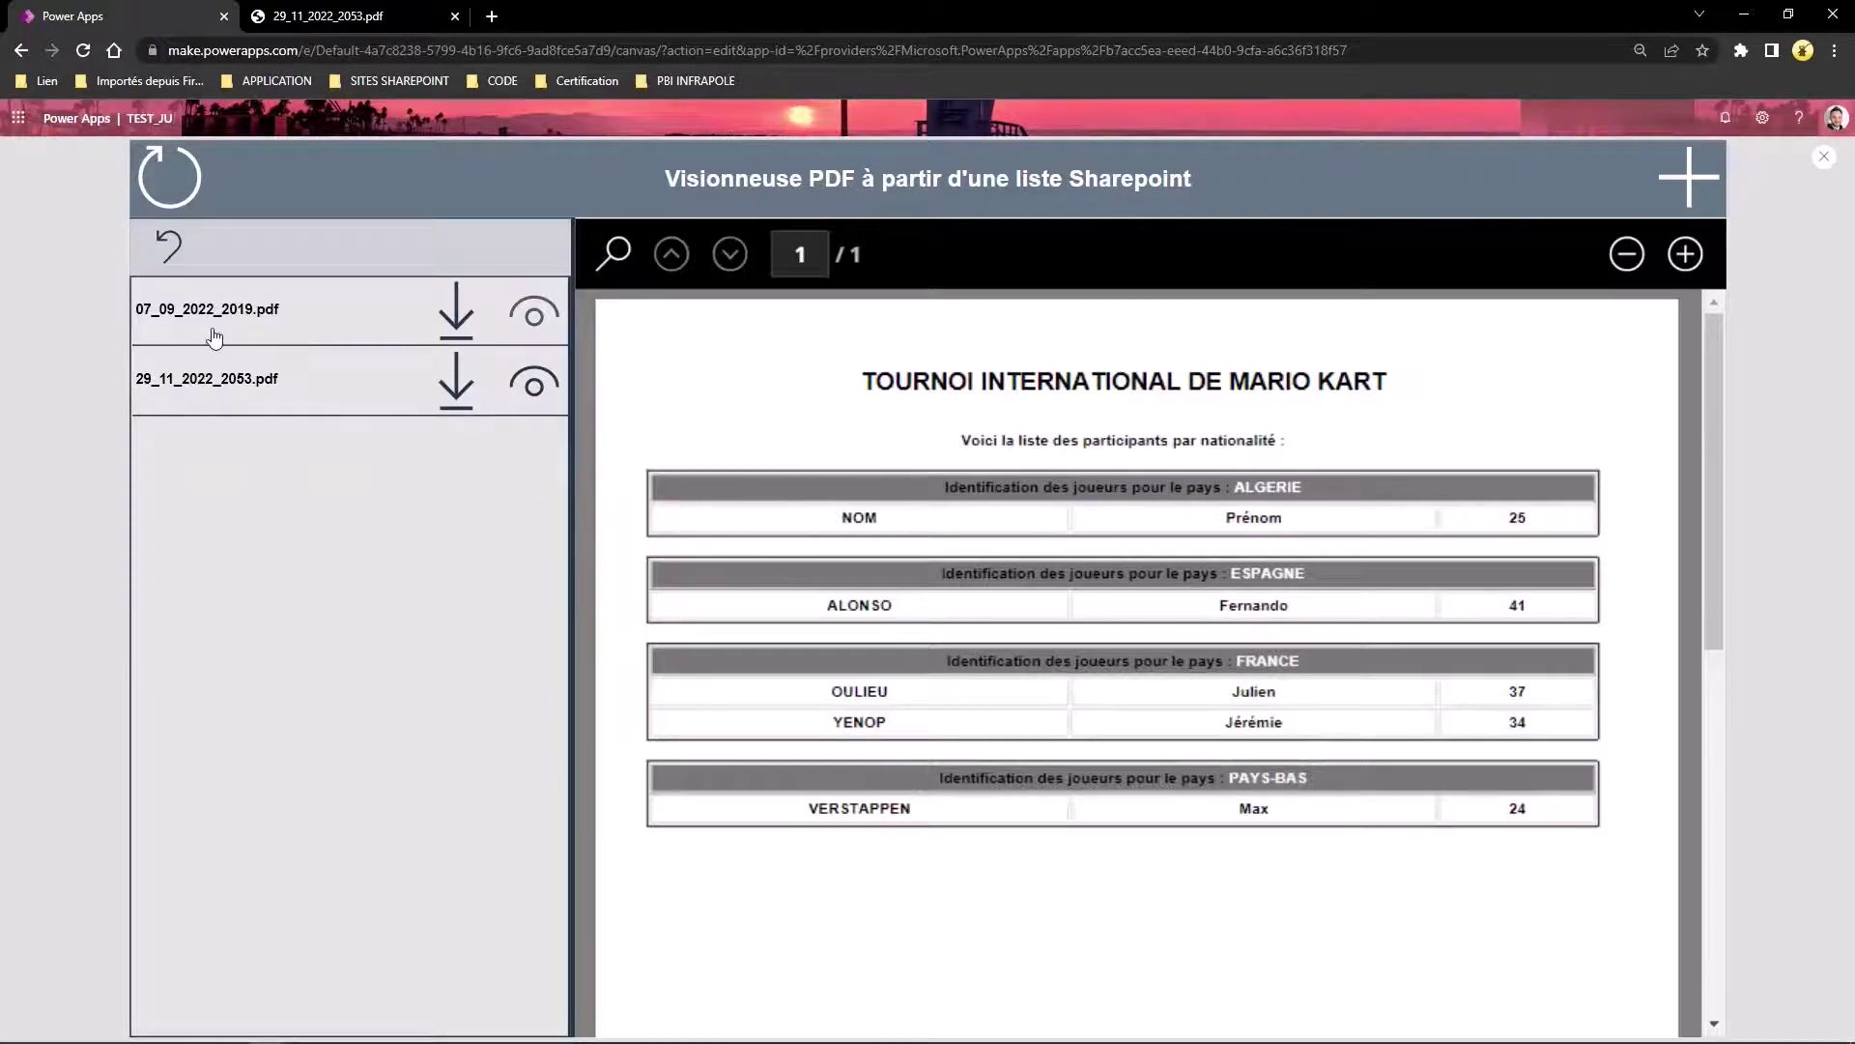
left_click(275, 389)
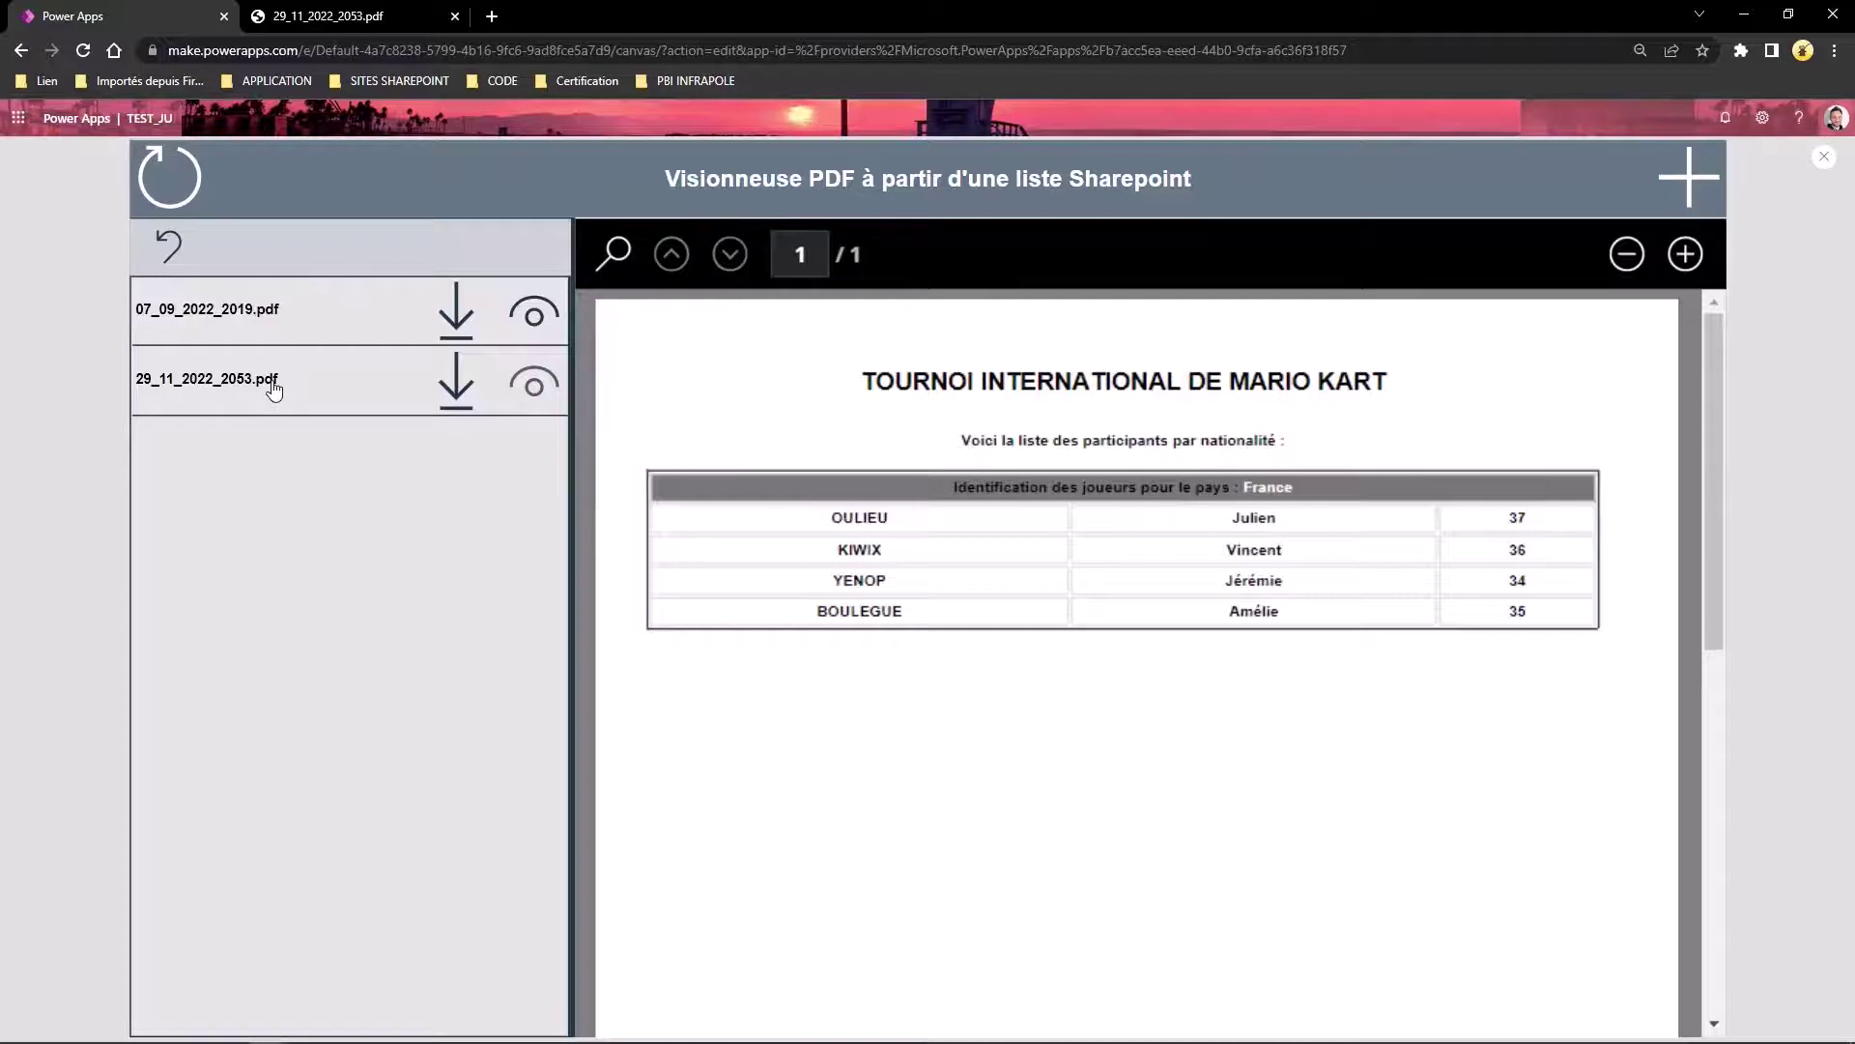
- Go back to the record list, view the attachments of Exemple-fichier-PDF-1, and return to the list
left_click(169, 239)
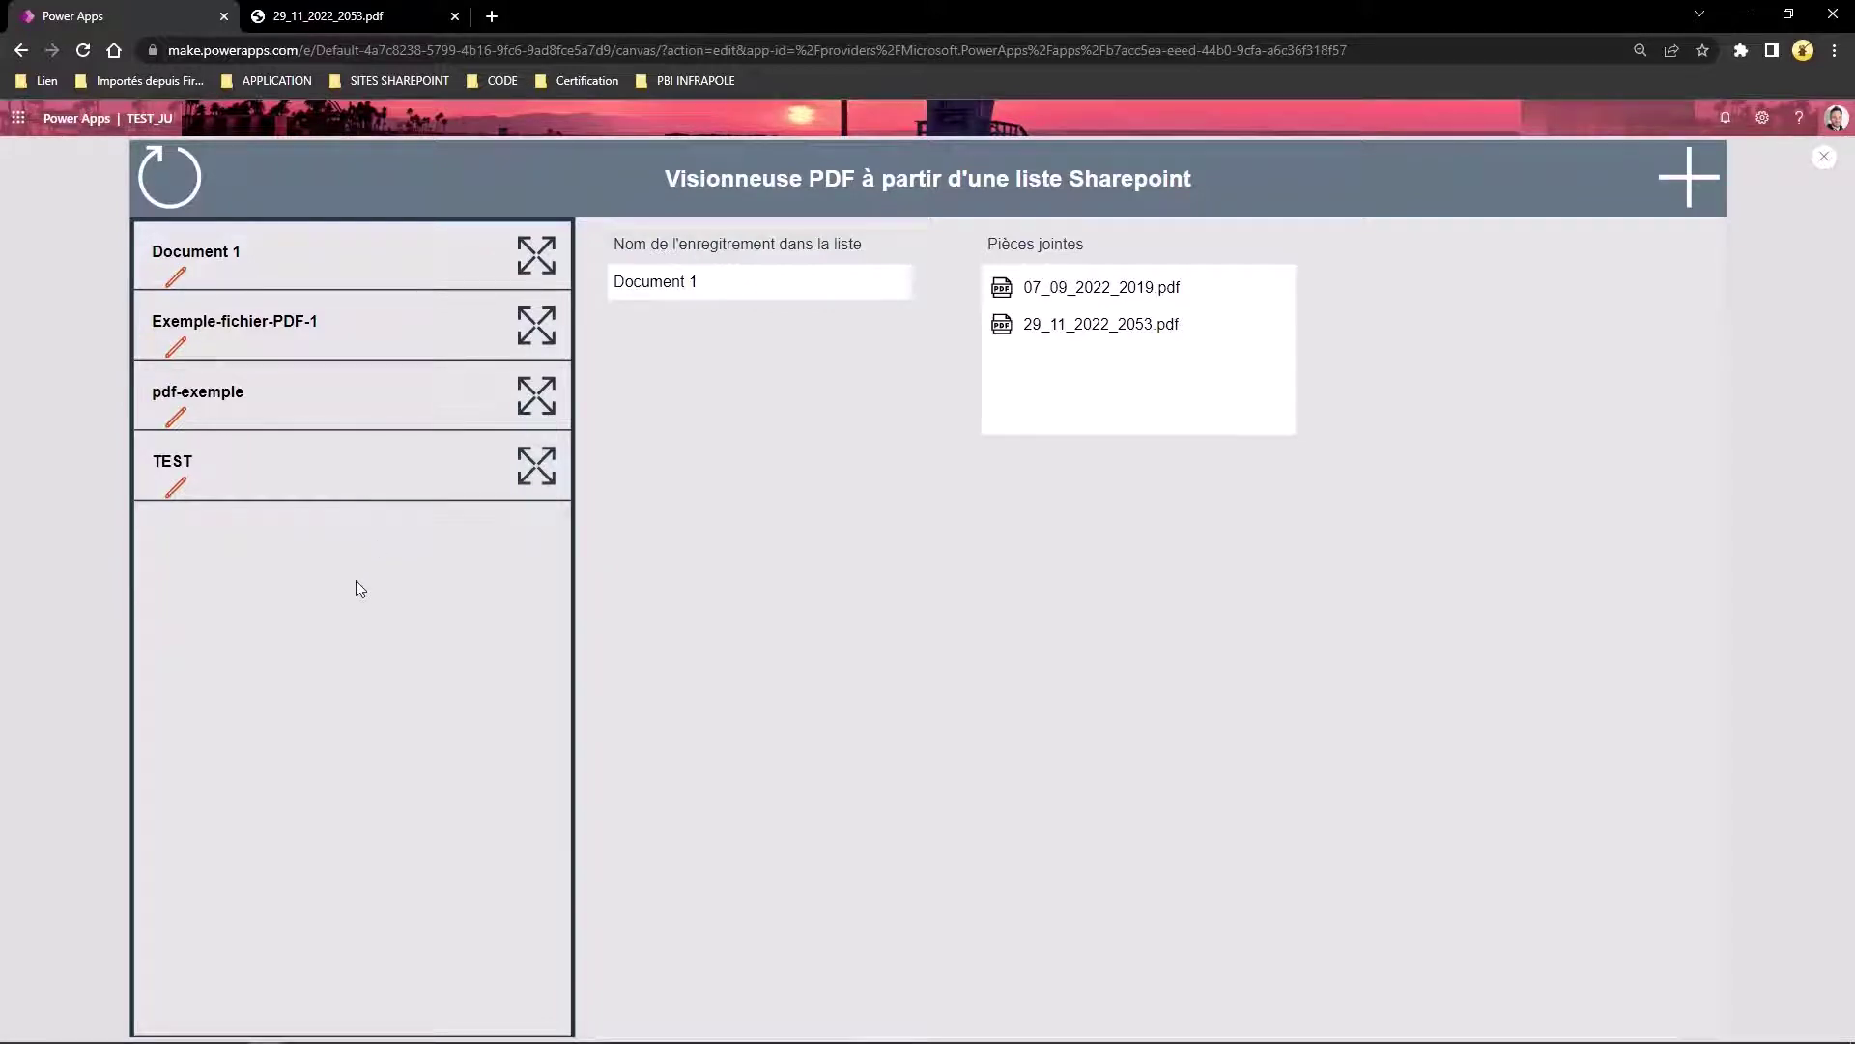
left_click(337, 331)
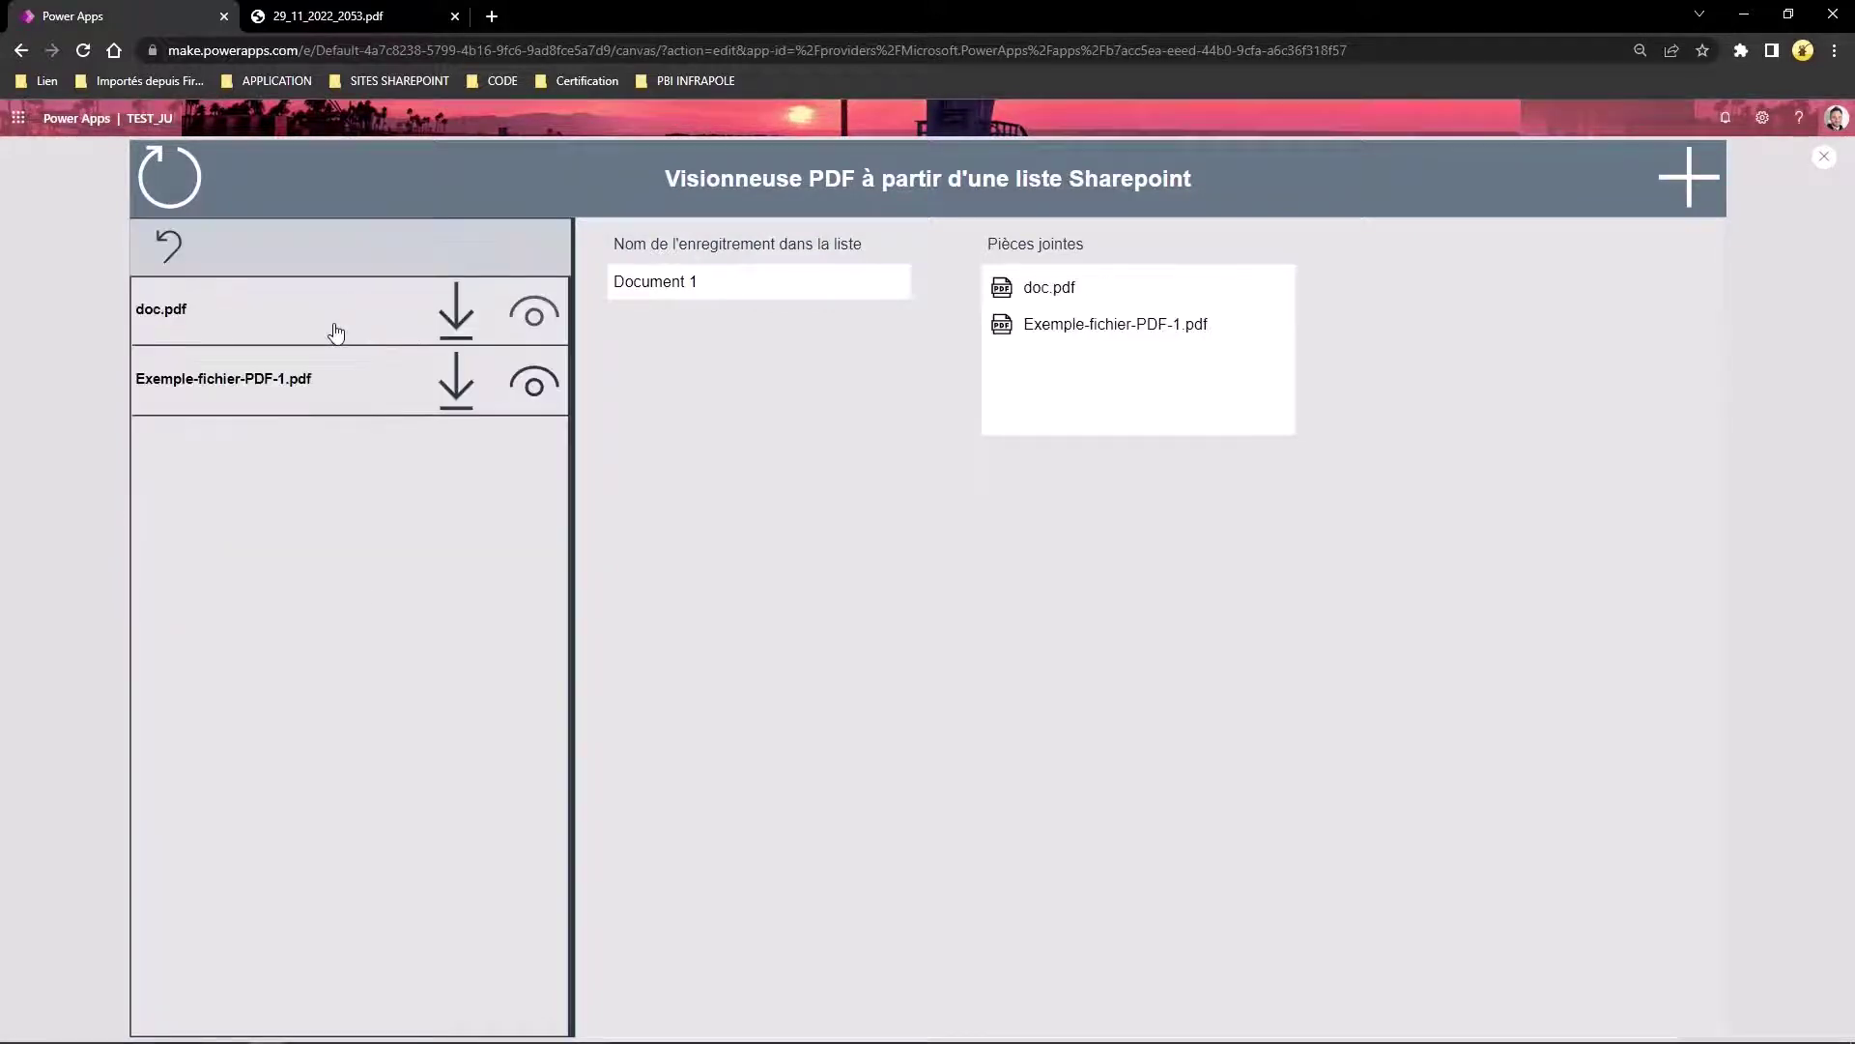
left_click(170, 248)
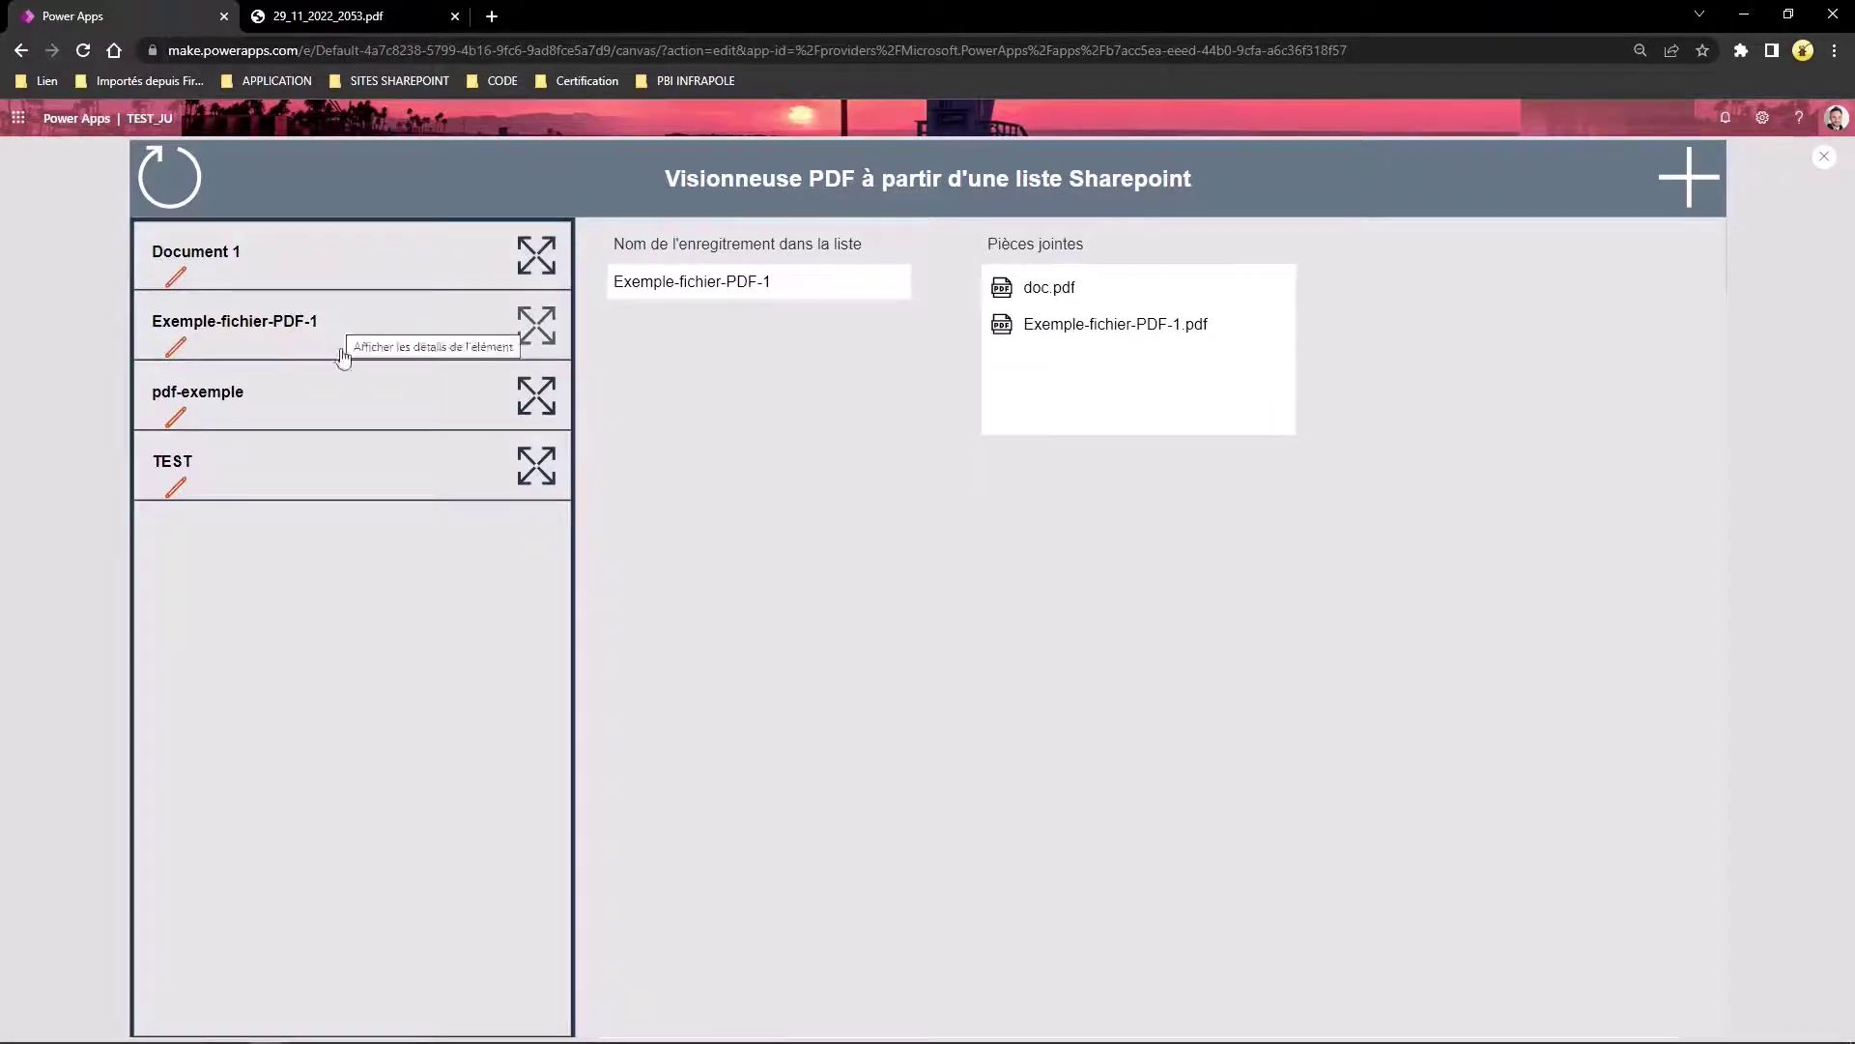
- Open Document 1 in edit mode, leave the preview, and inspect the pencil icon's OnSelect formula
left_click(176, 280)
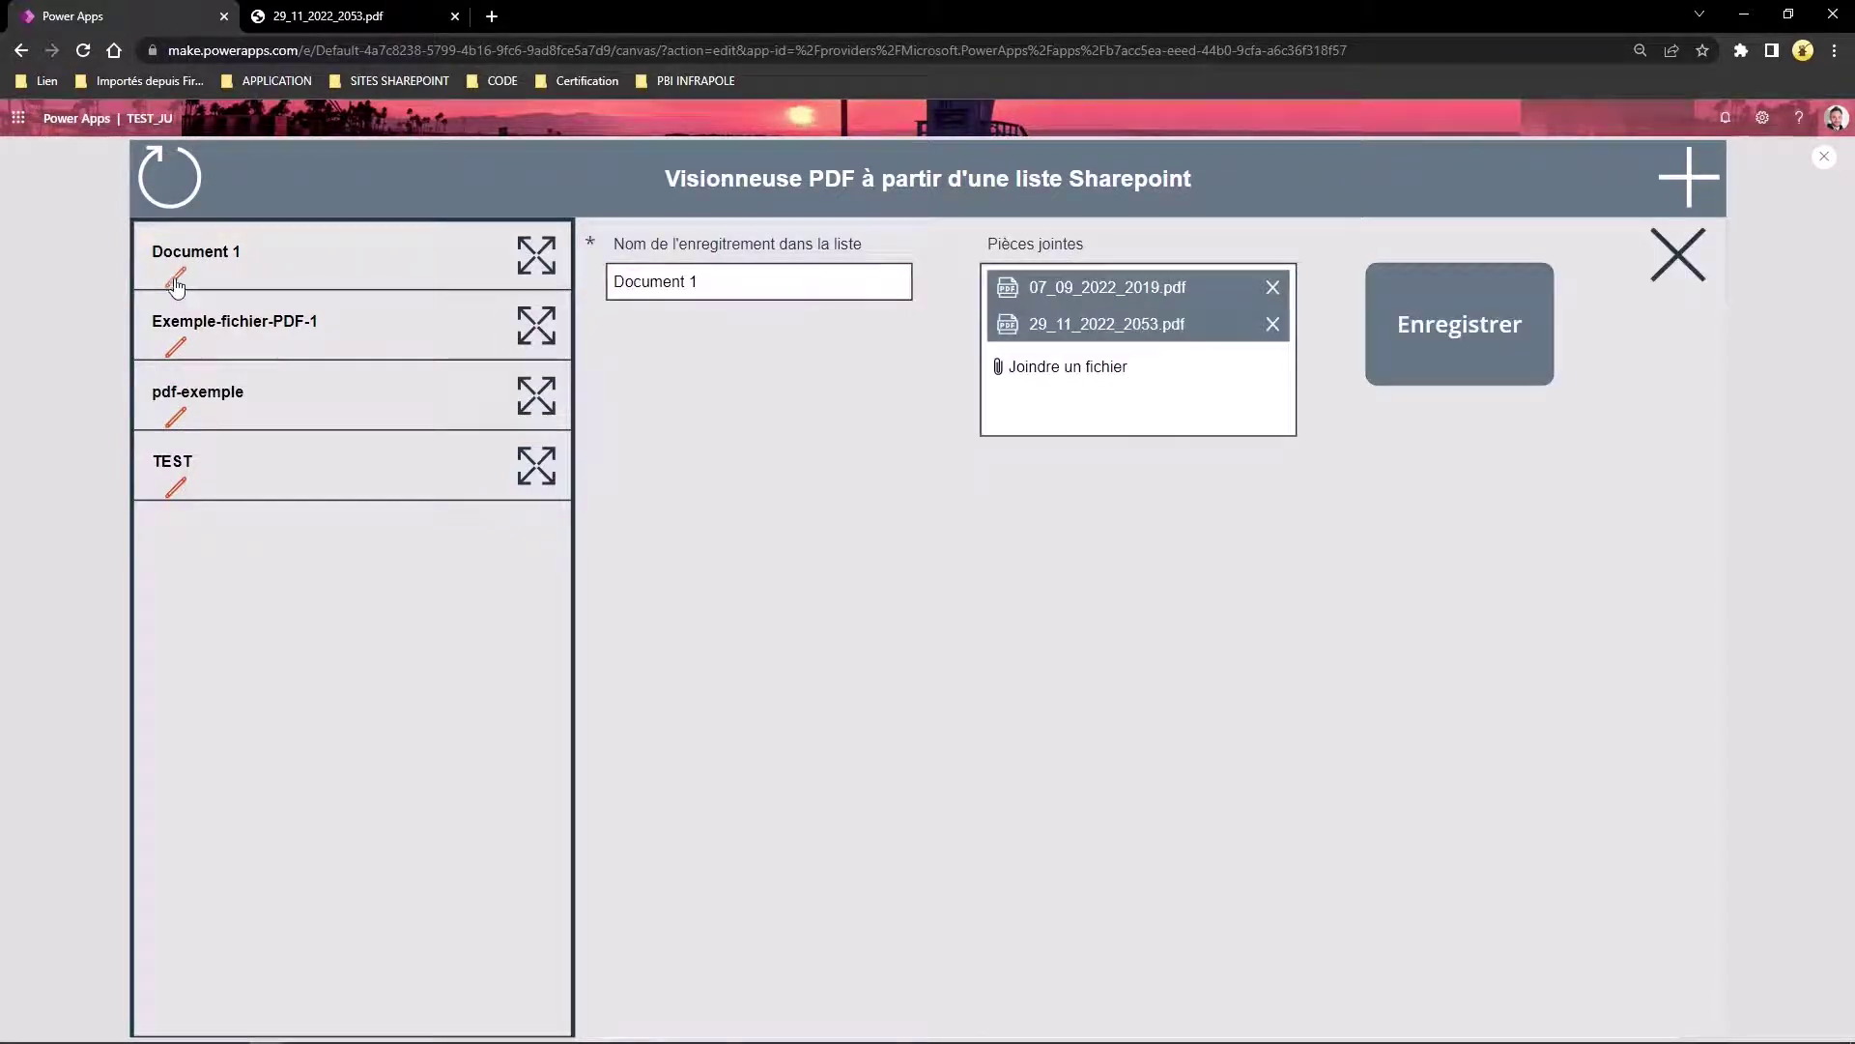
left_click(1825, 158)
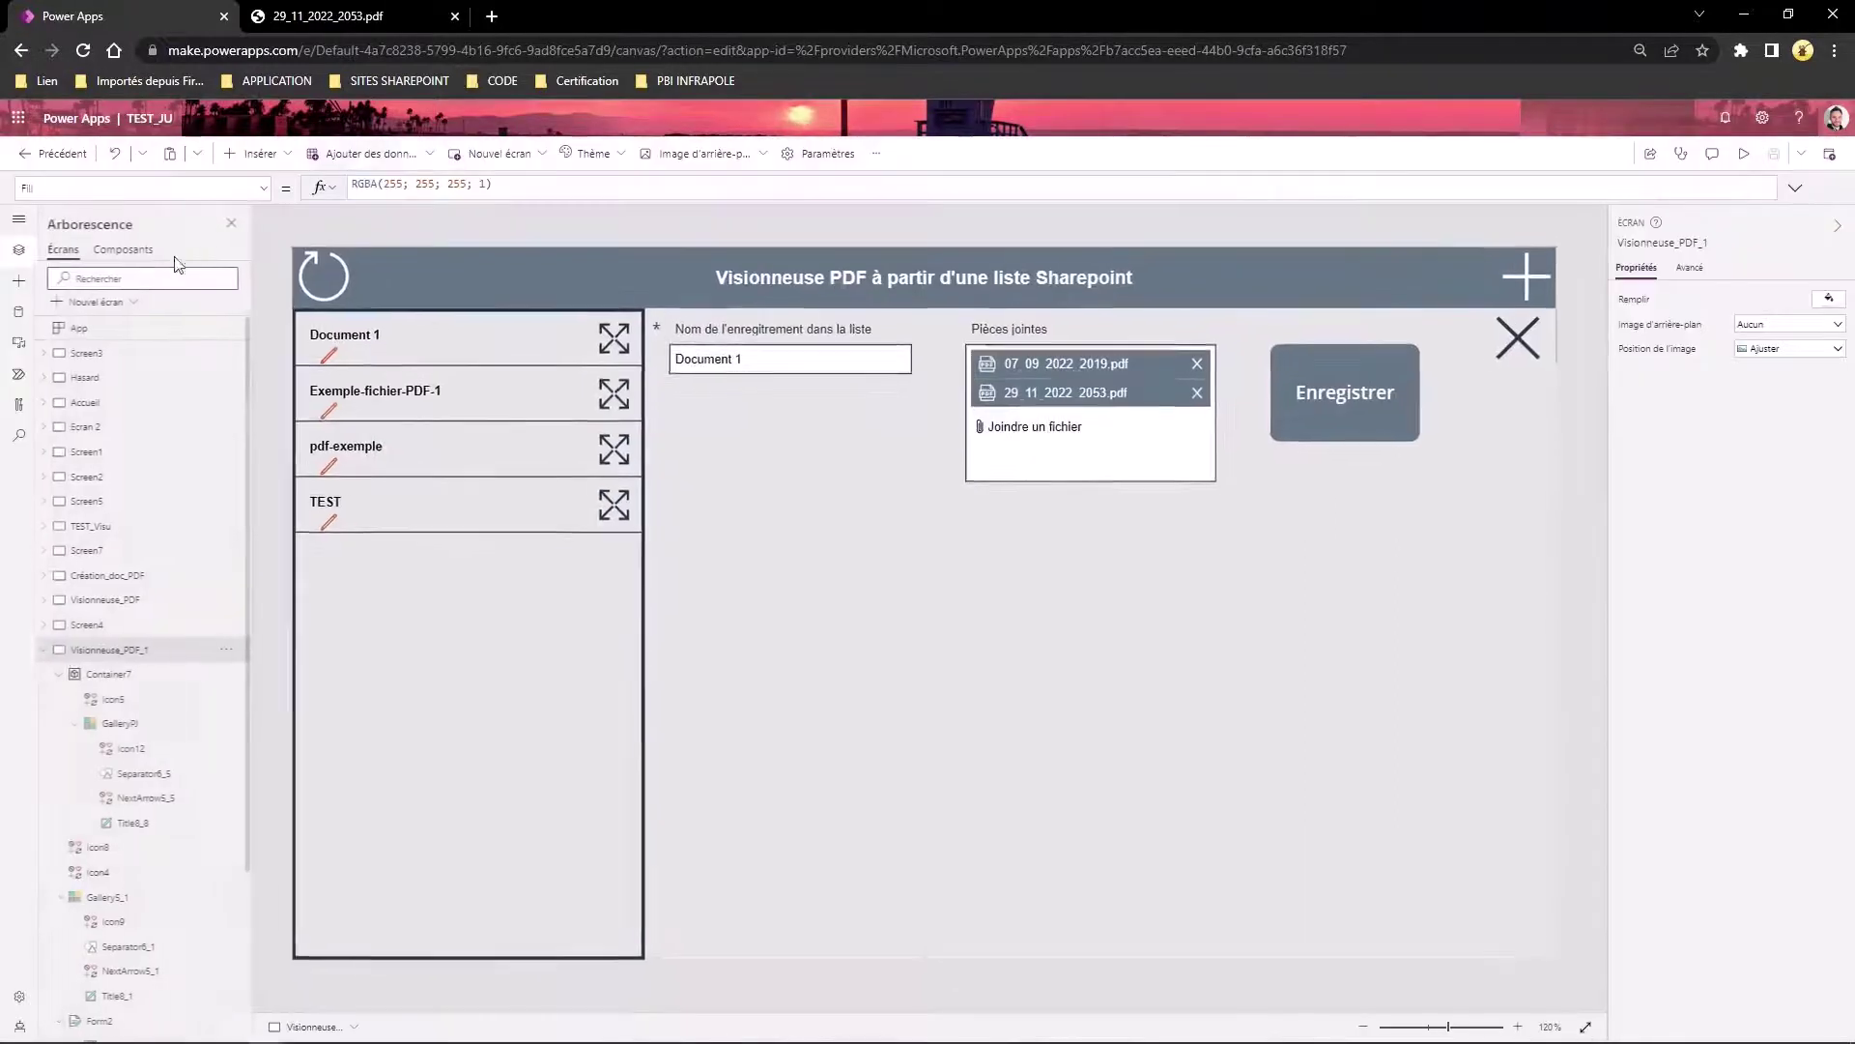
left_click(329, 353)
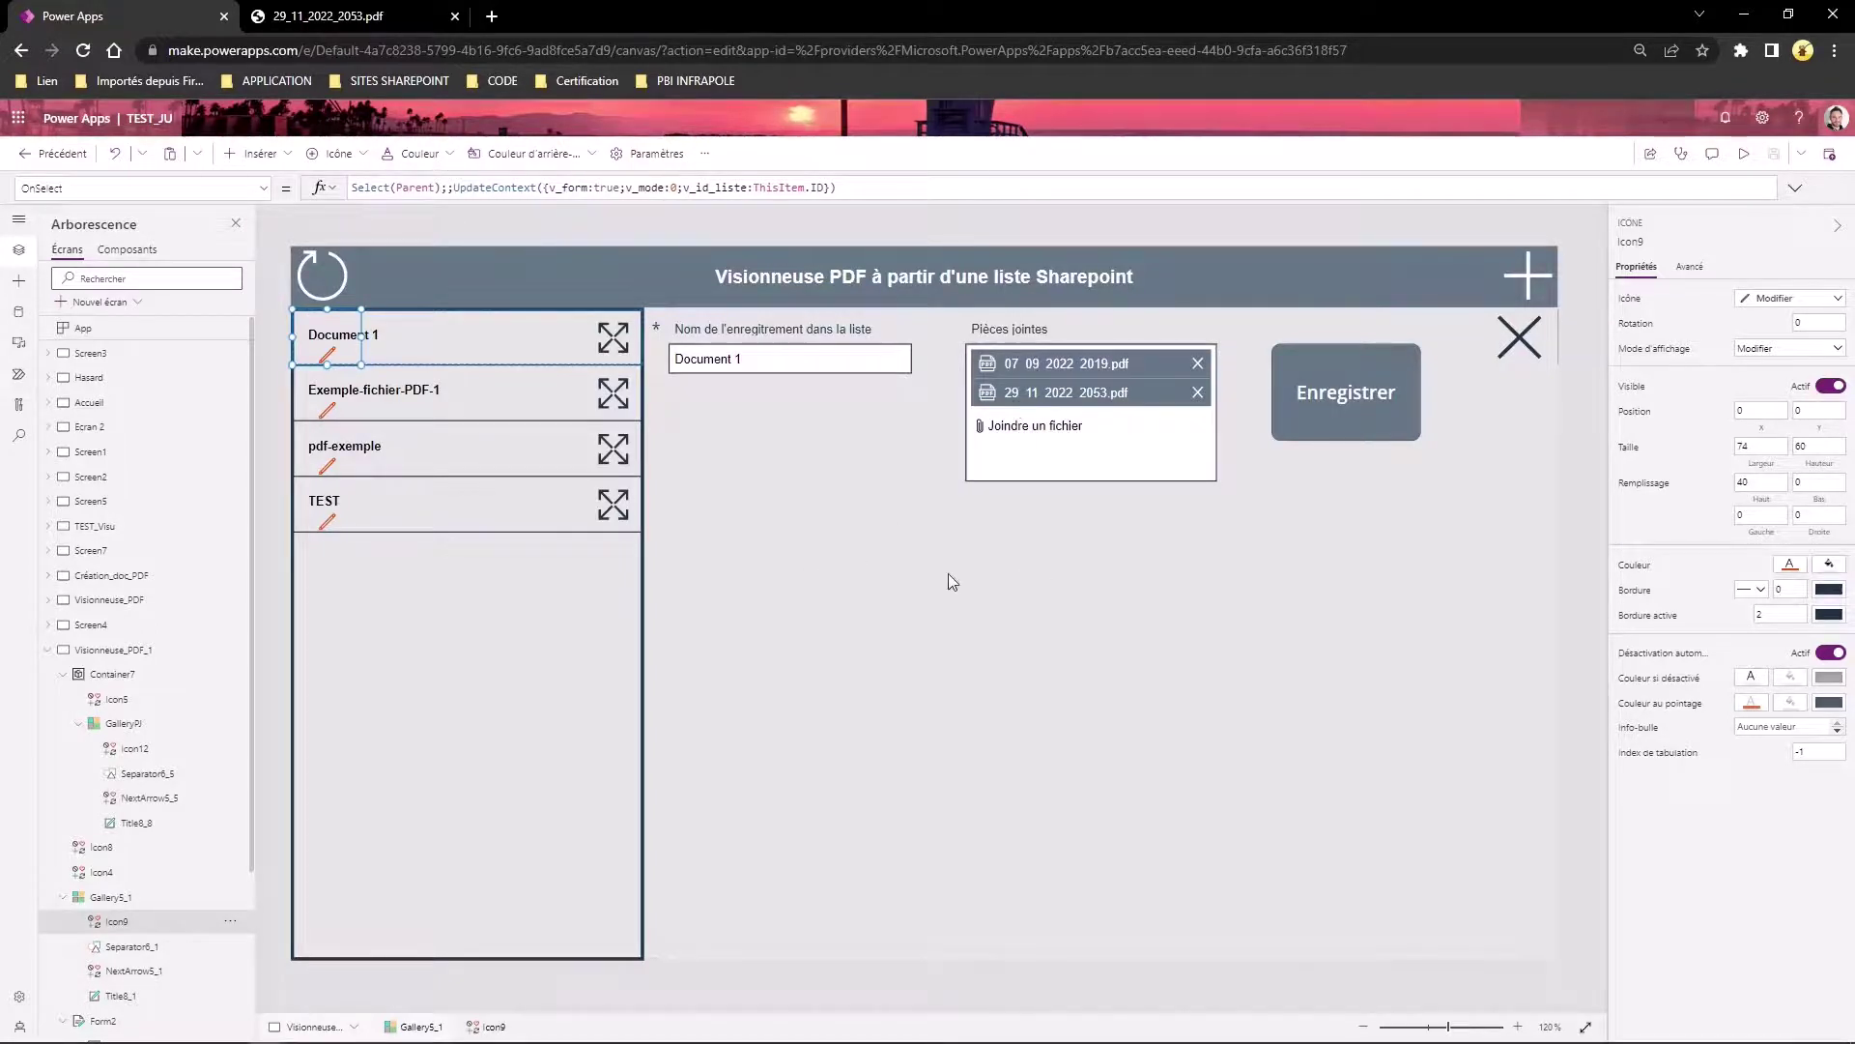
- In the app preview, replace Document 1's attachment 07_09_2022_2019.pdf with Emmett_Brown.pdf and save the record
left_click(1743, 152)
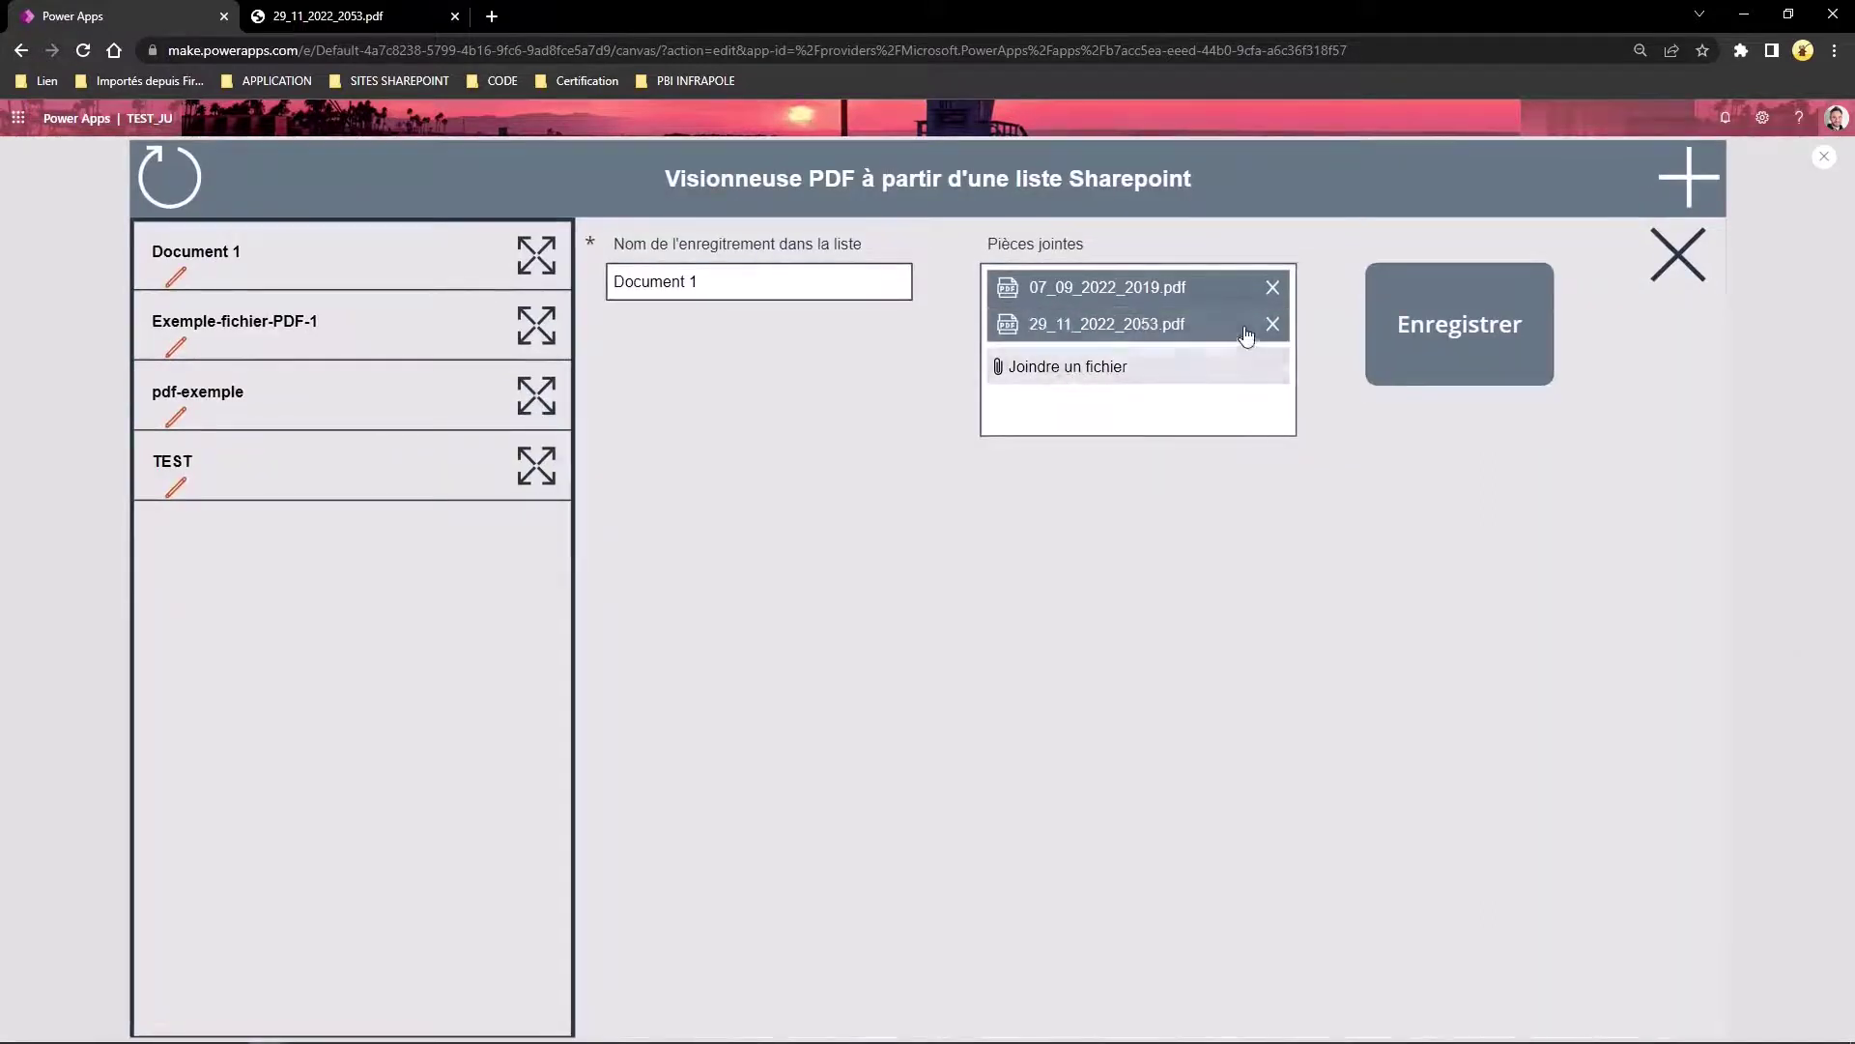
left_click(1273, 325)
left_click(1273, 287)
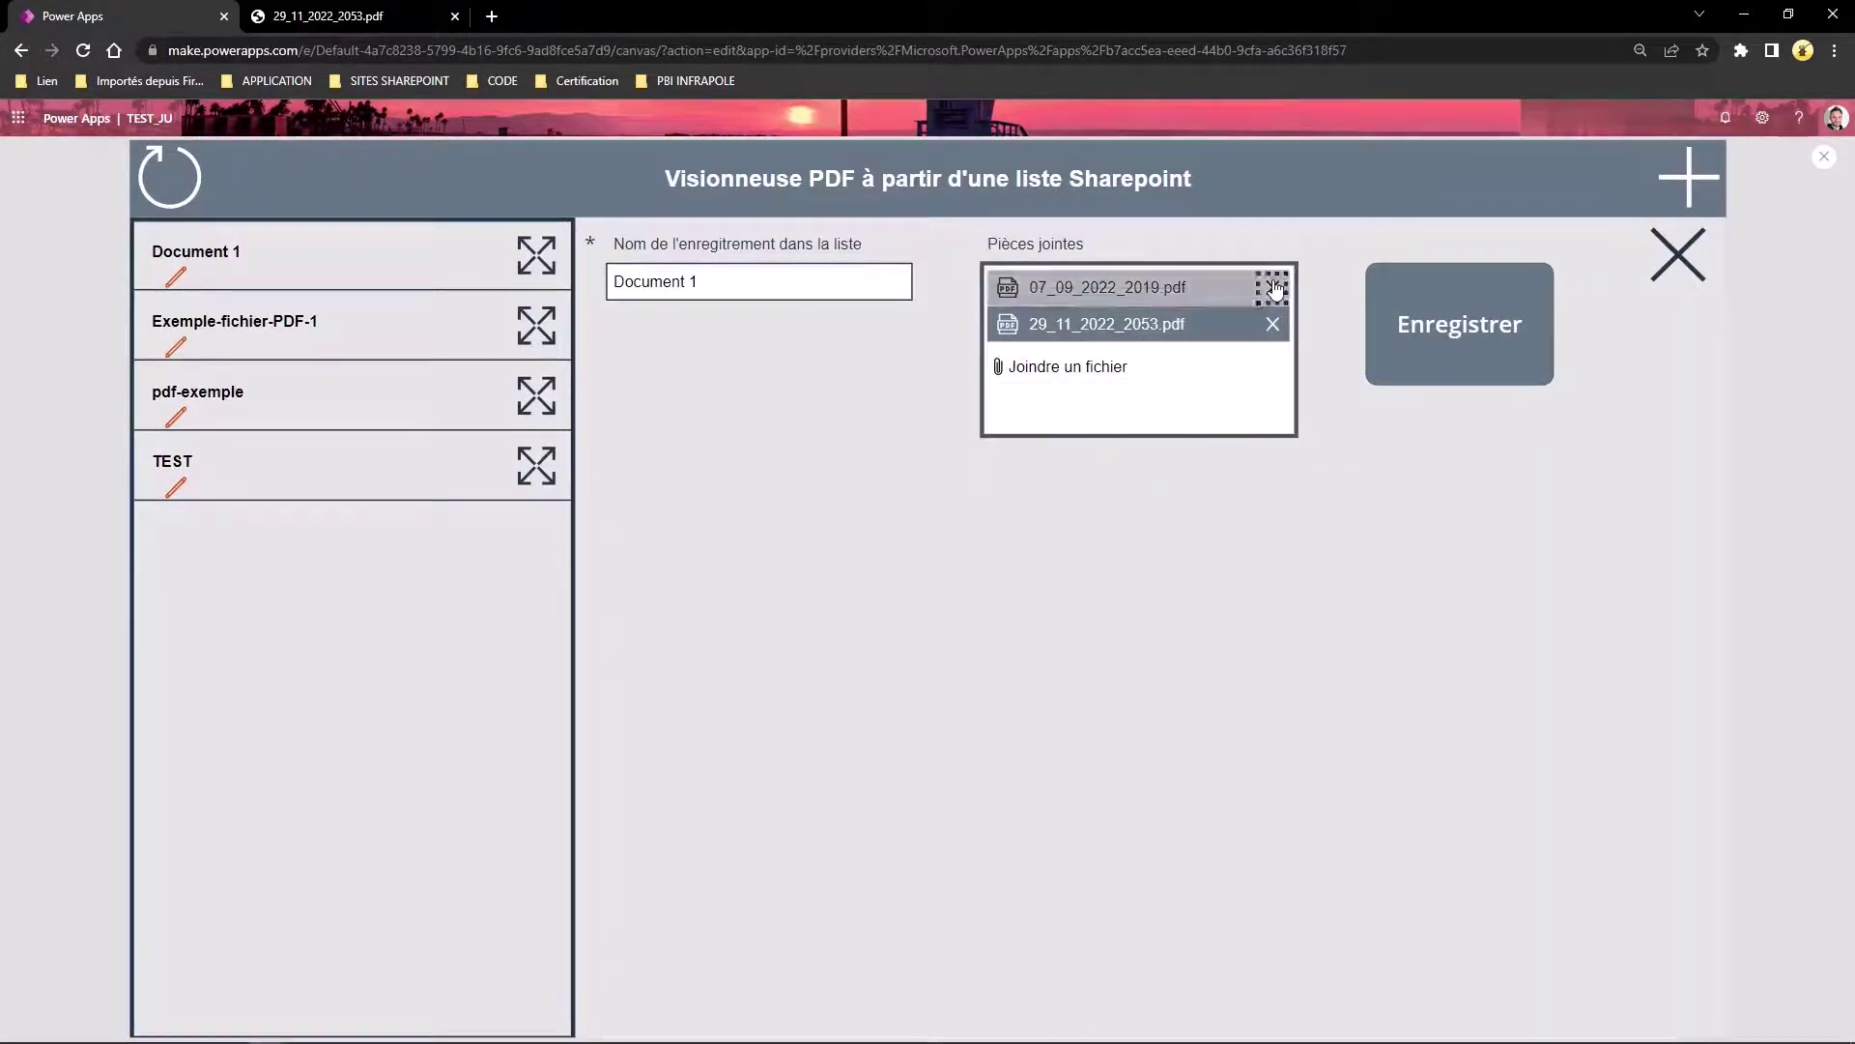
left_click(1094, 373)
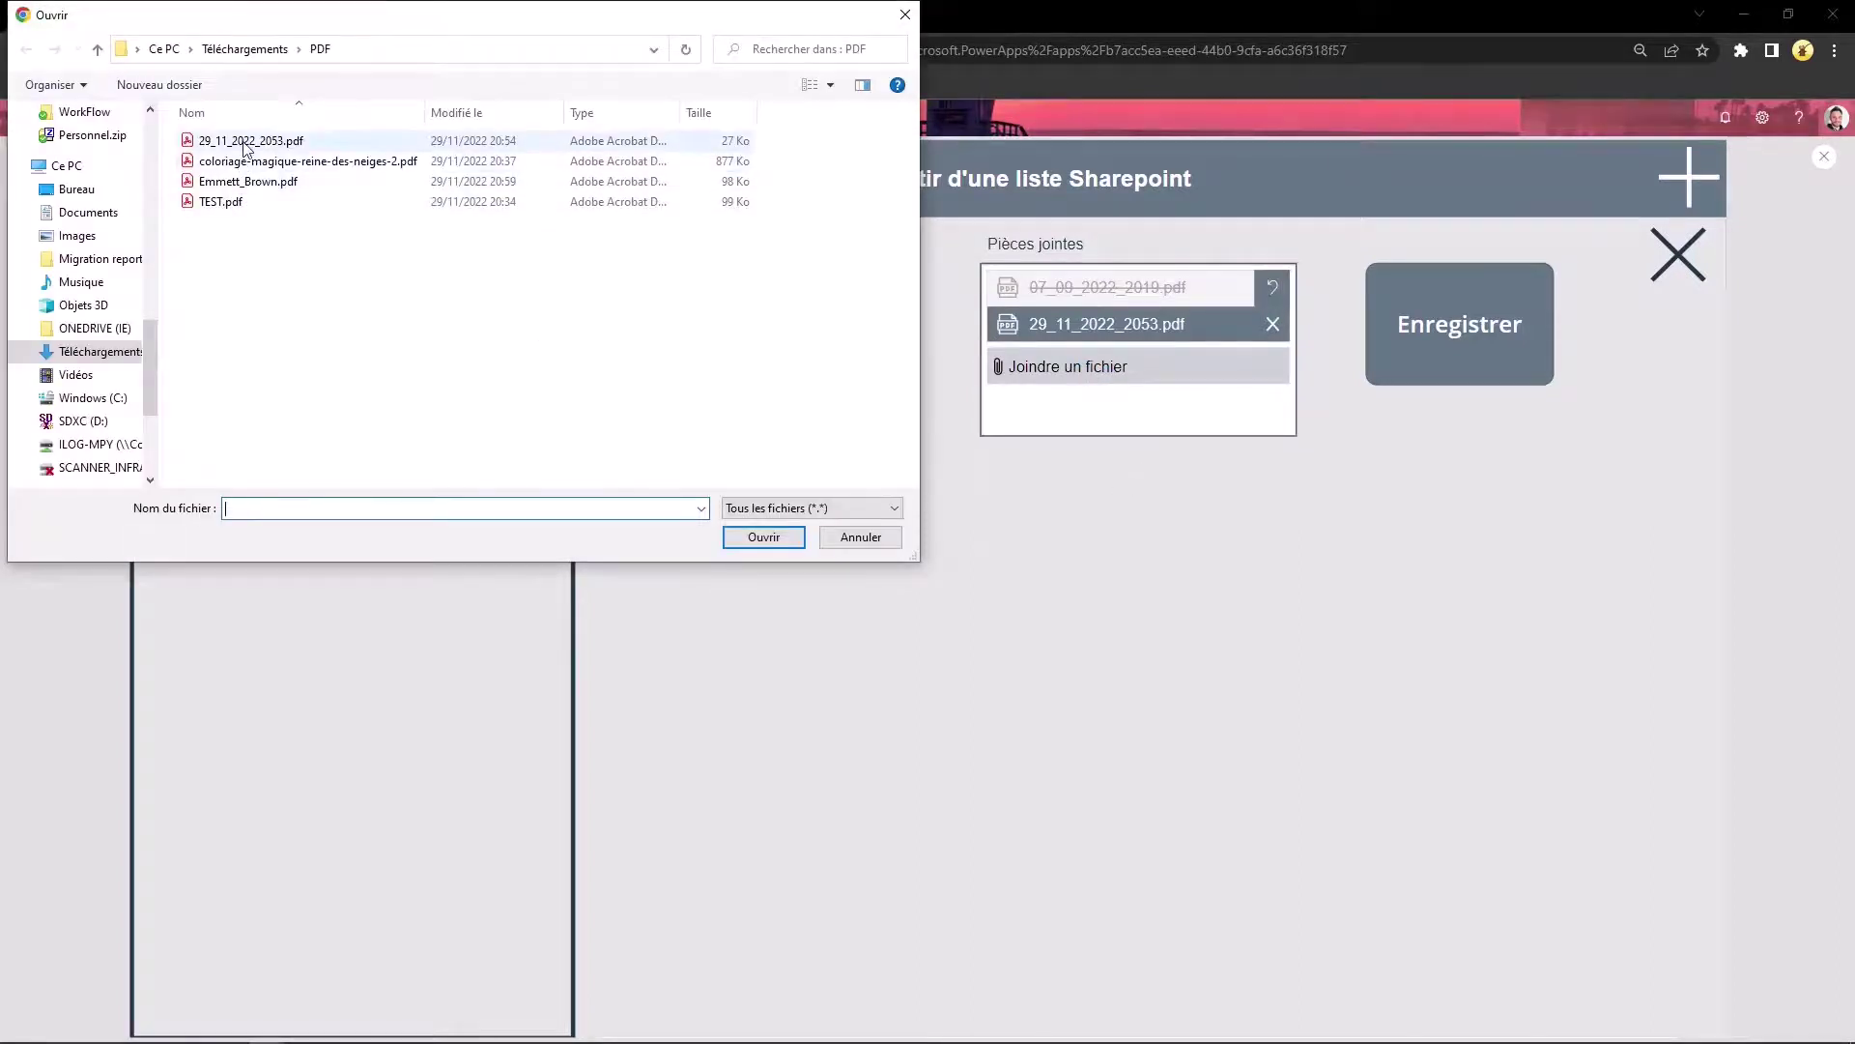
left_click(232, 183)
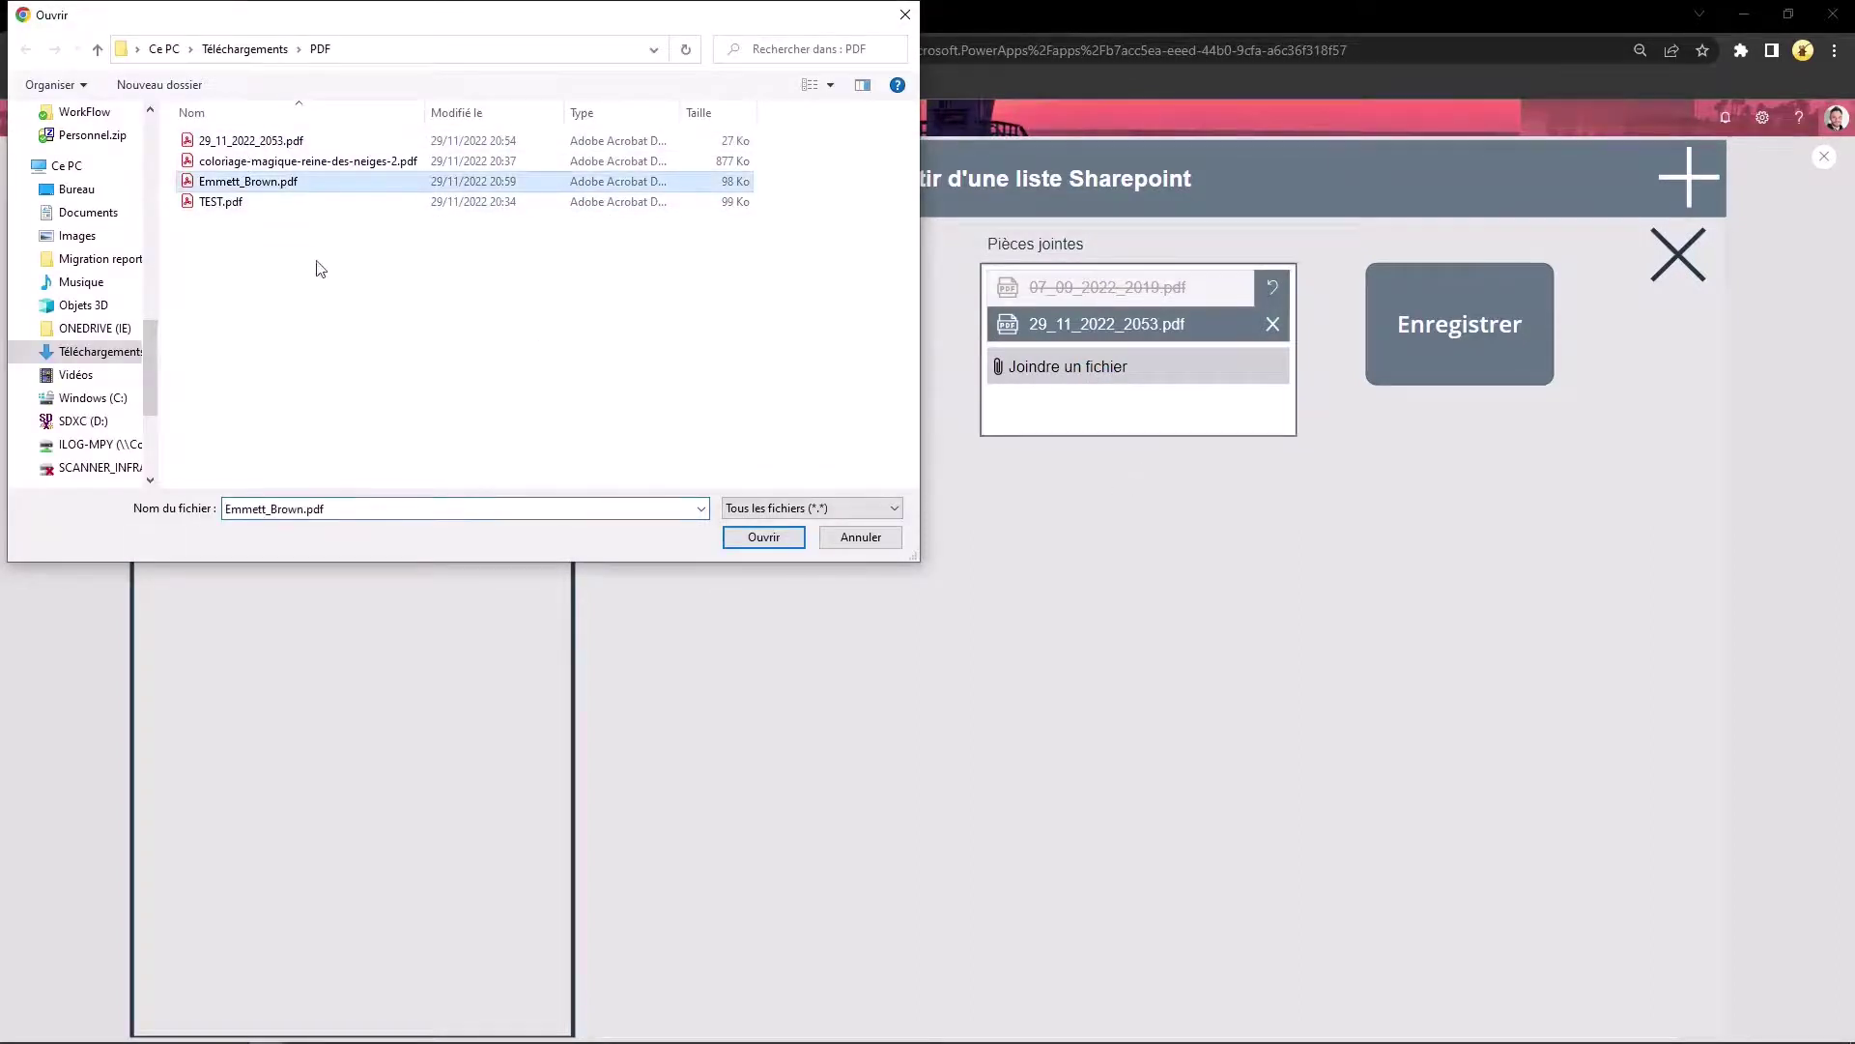
left_click(763, 536)
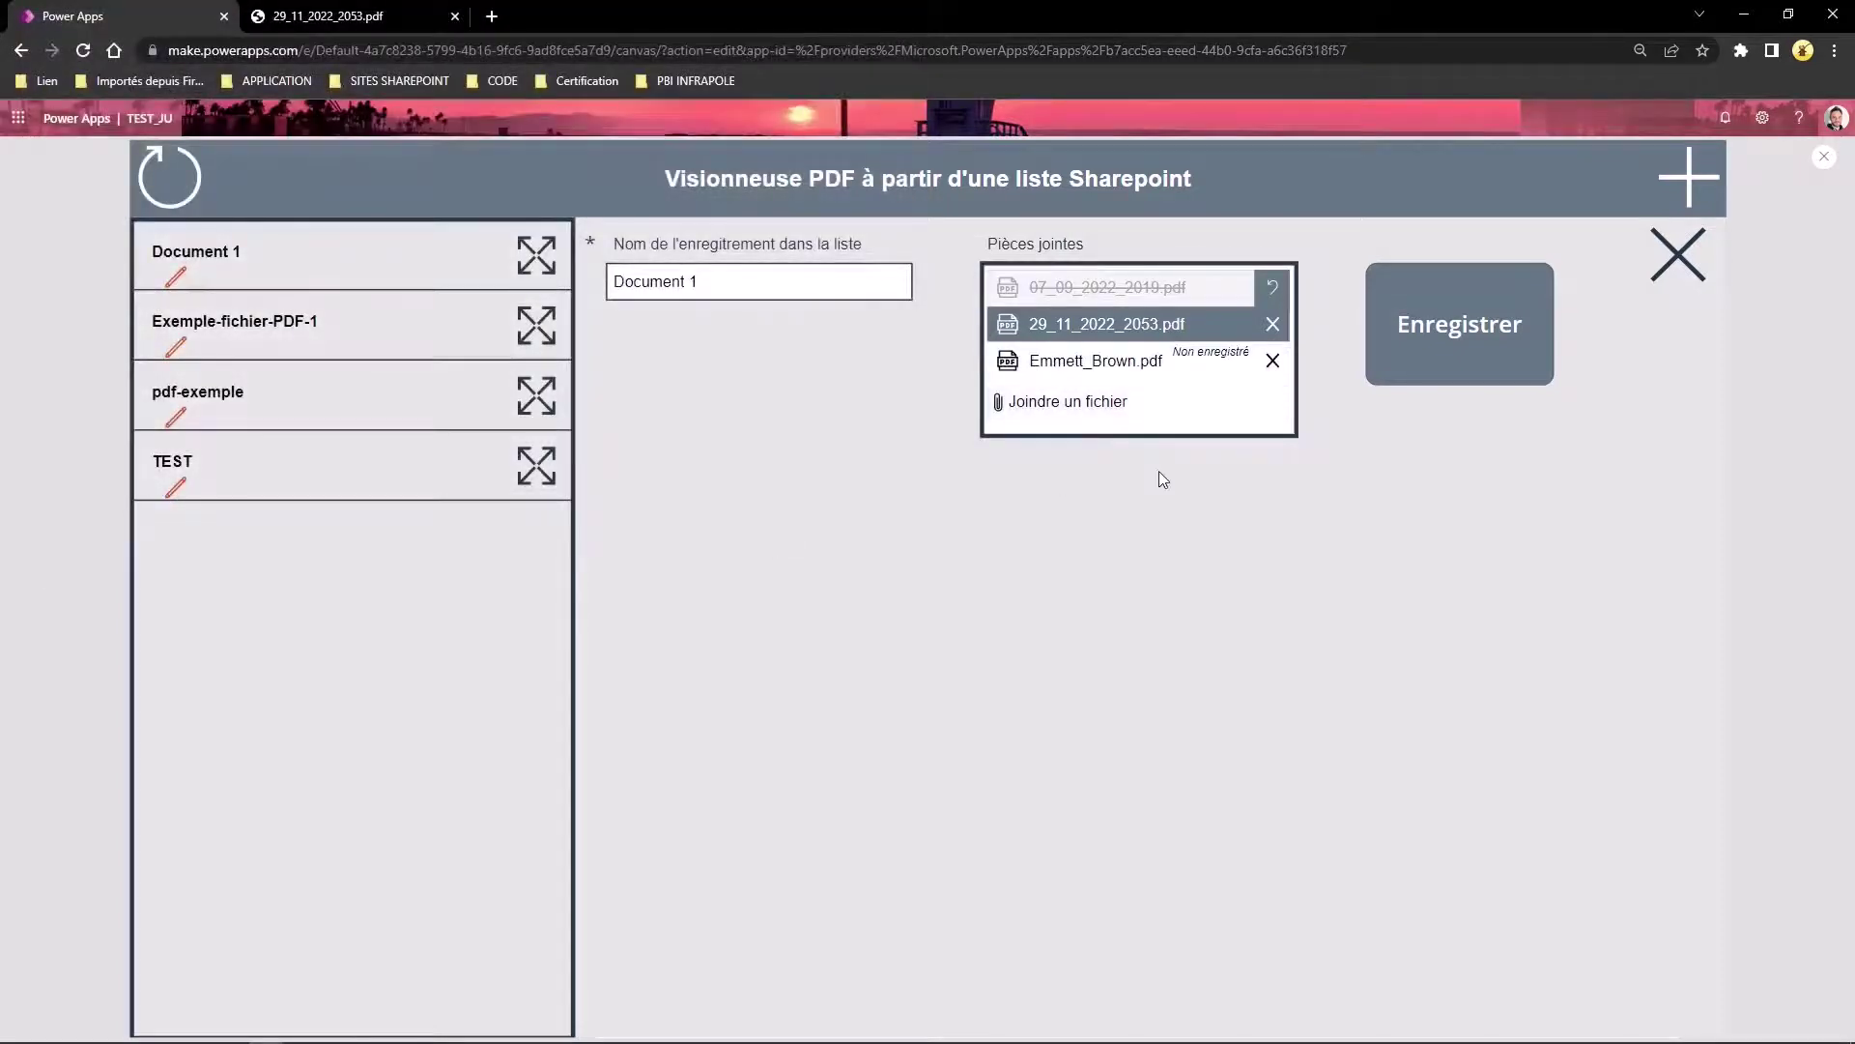
left_click(1469, 321)
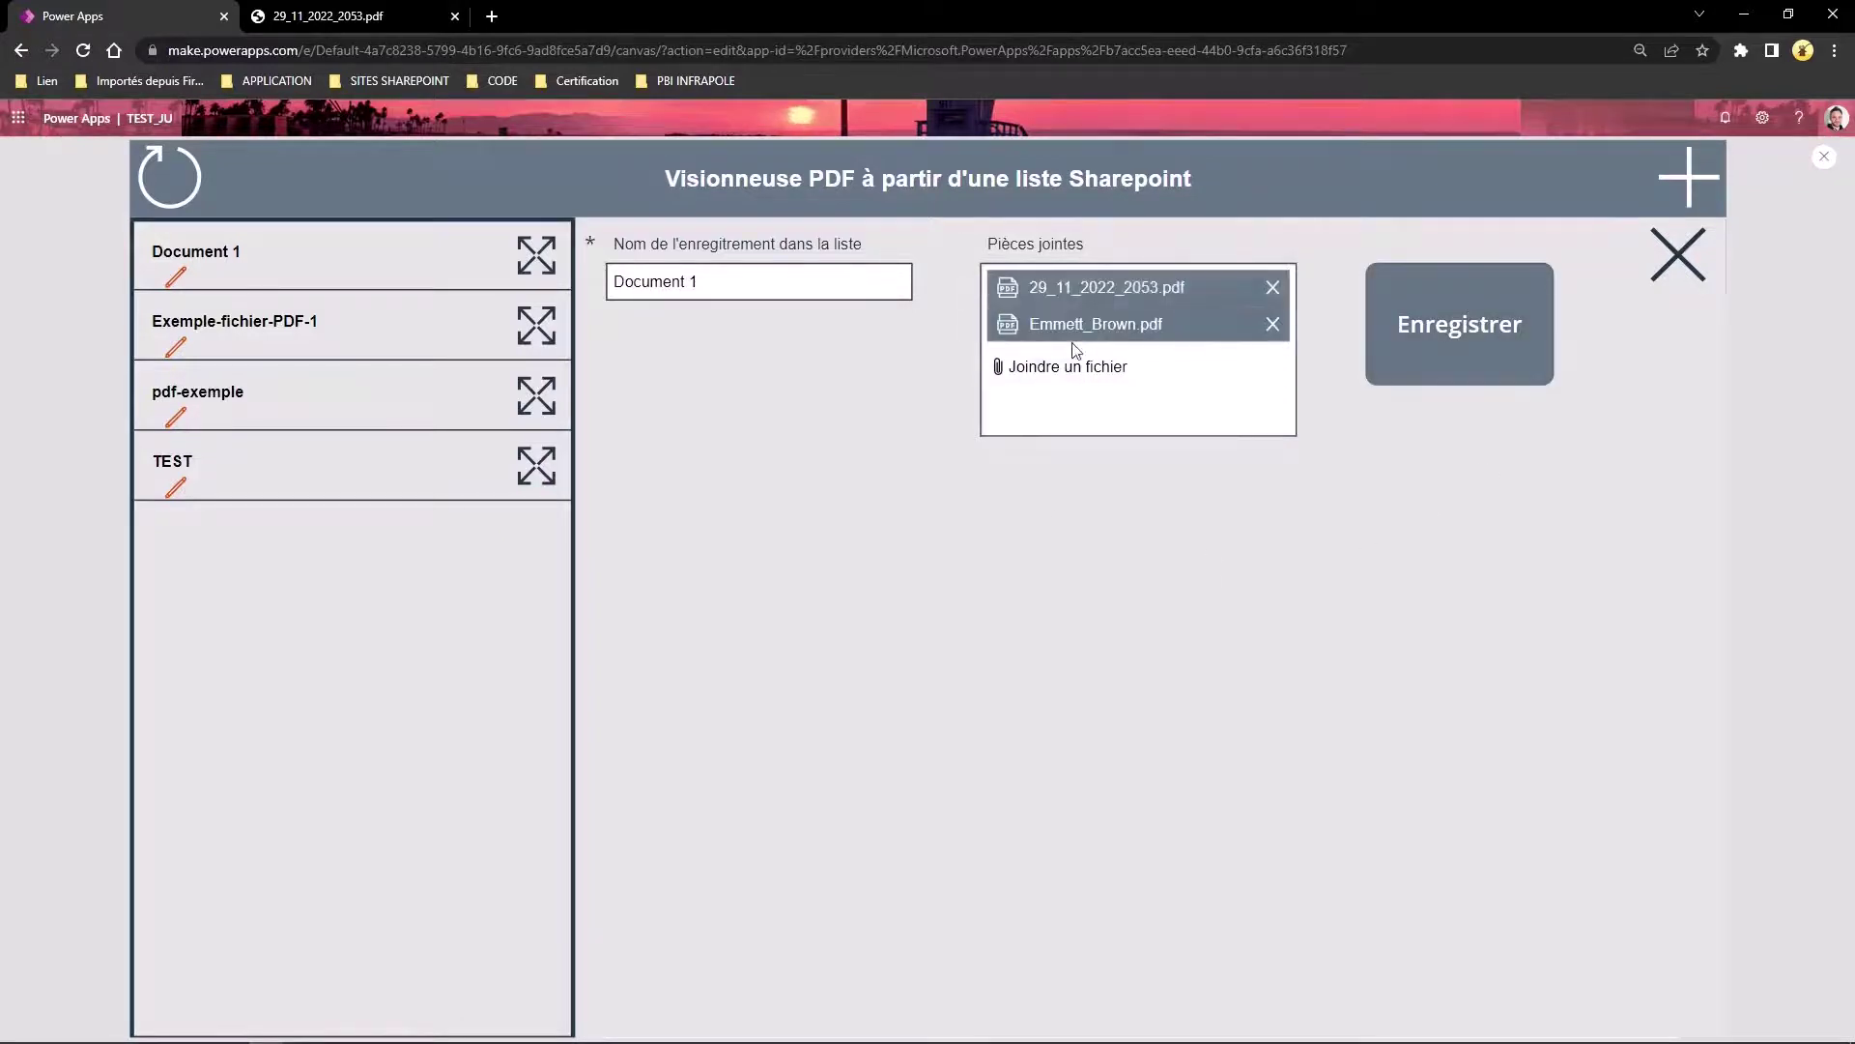
- Download Emmett_Brown.pdf from Document 1's edit form and again from its read-only form
left_click(1127, 287)
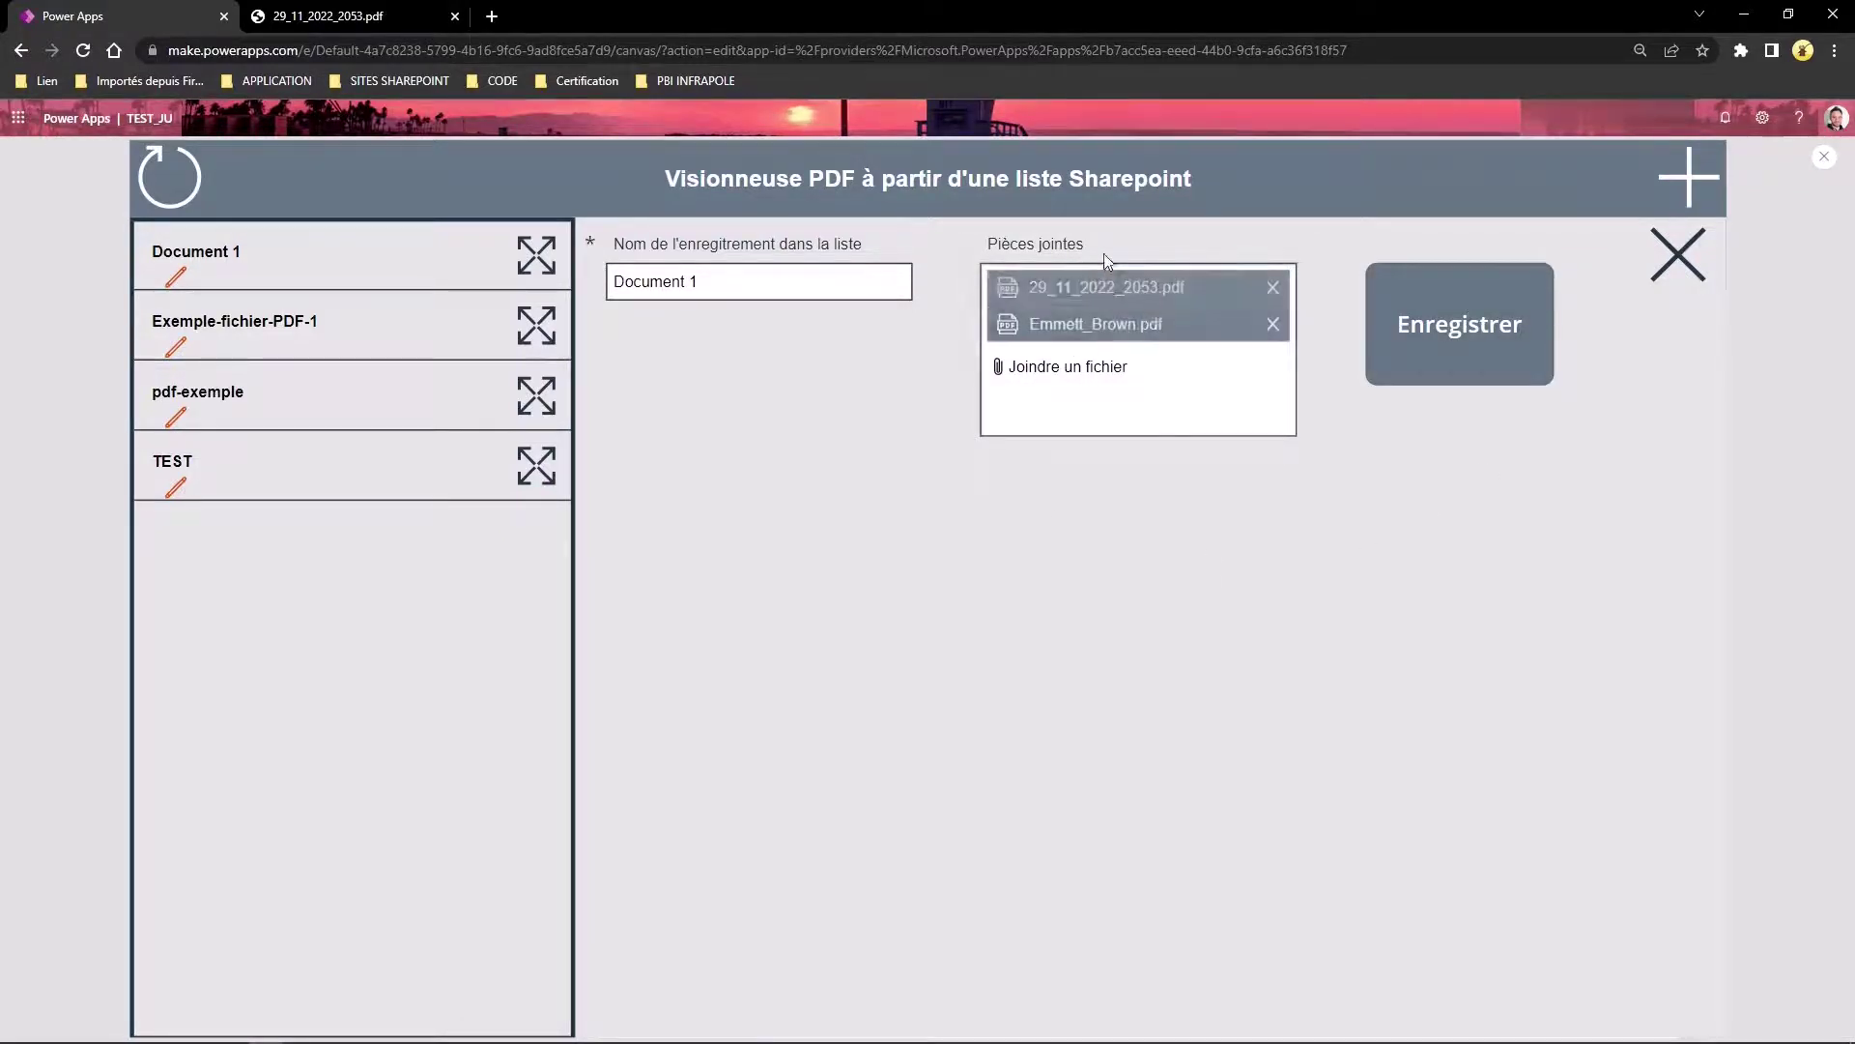
left_click(1083, 329)
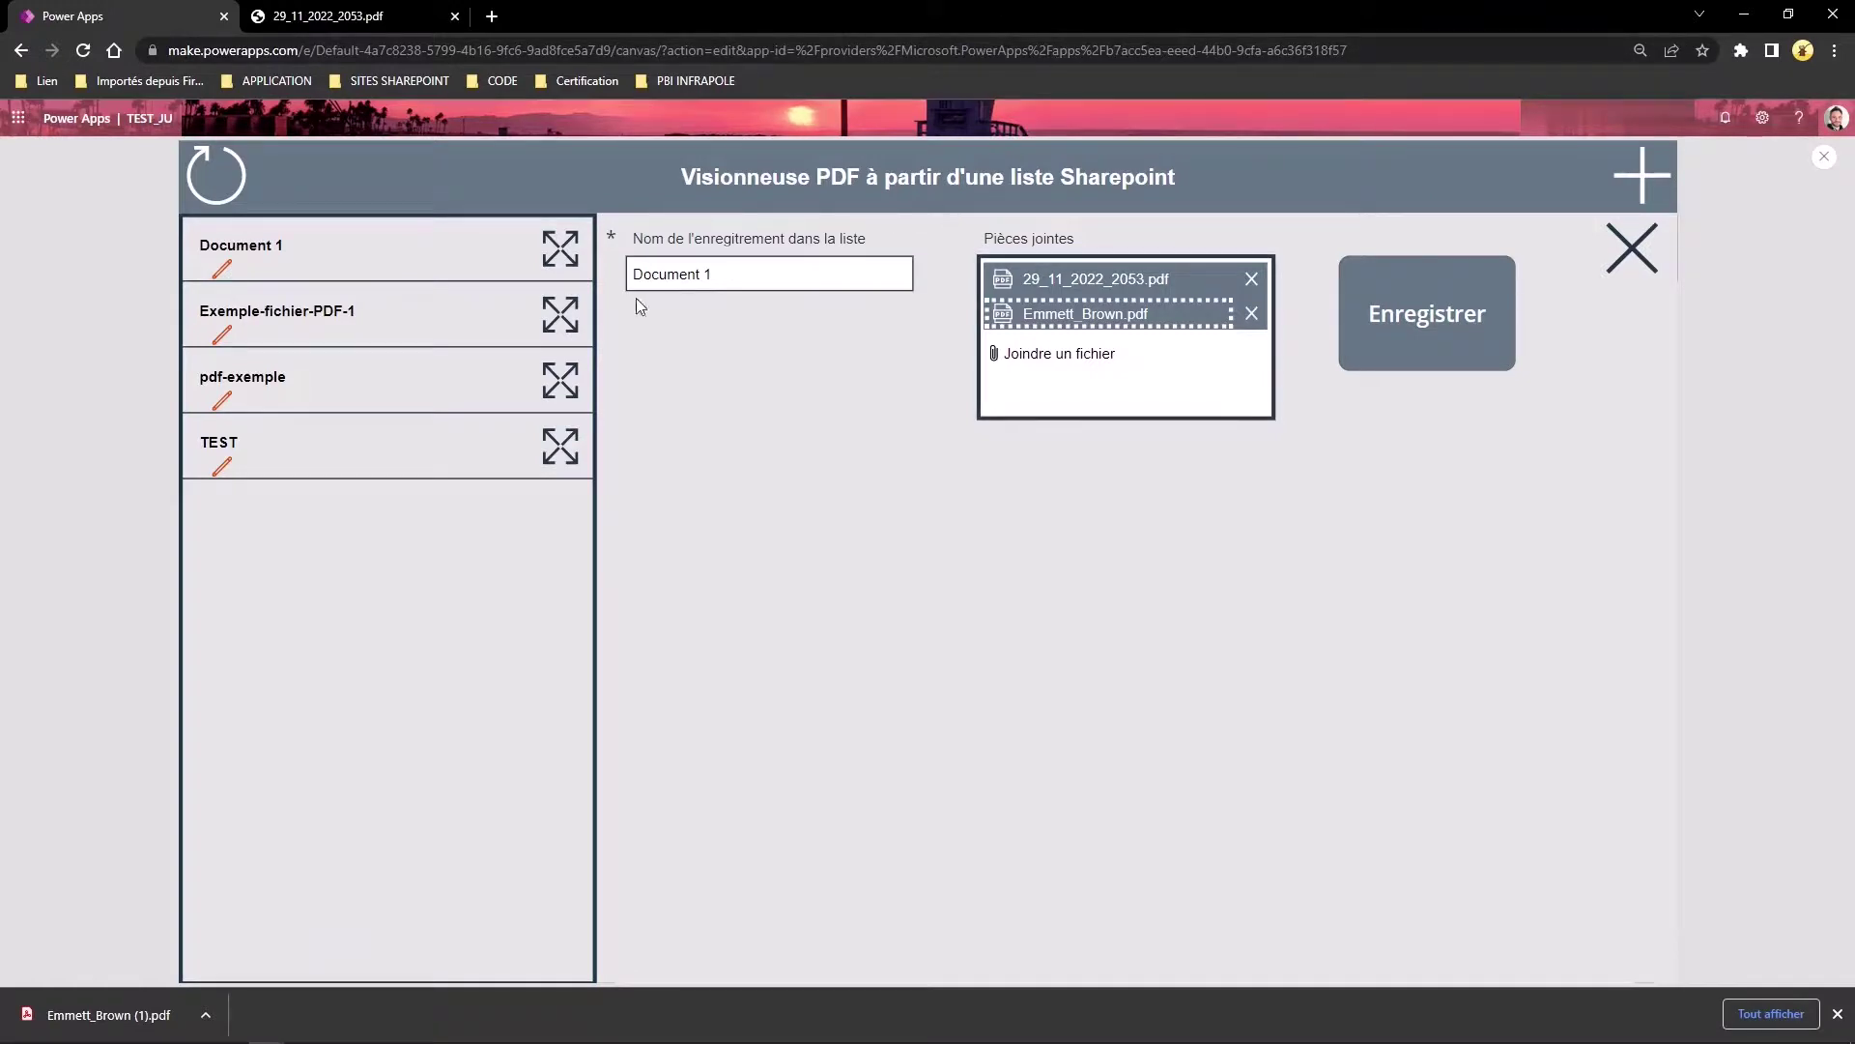
left_click(556, 259)
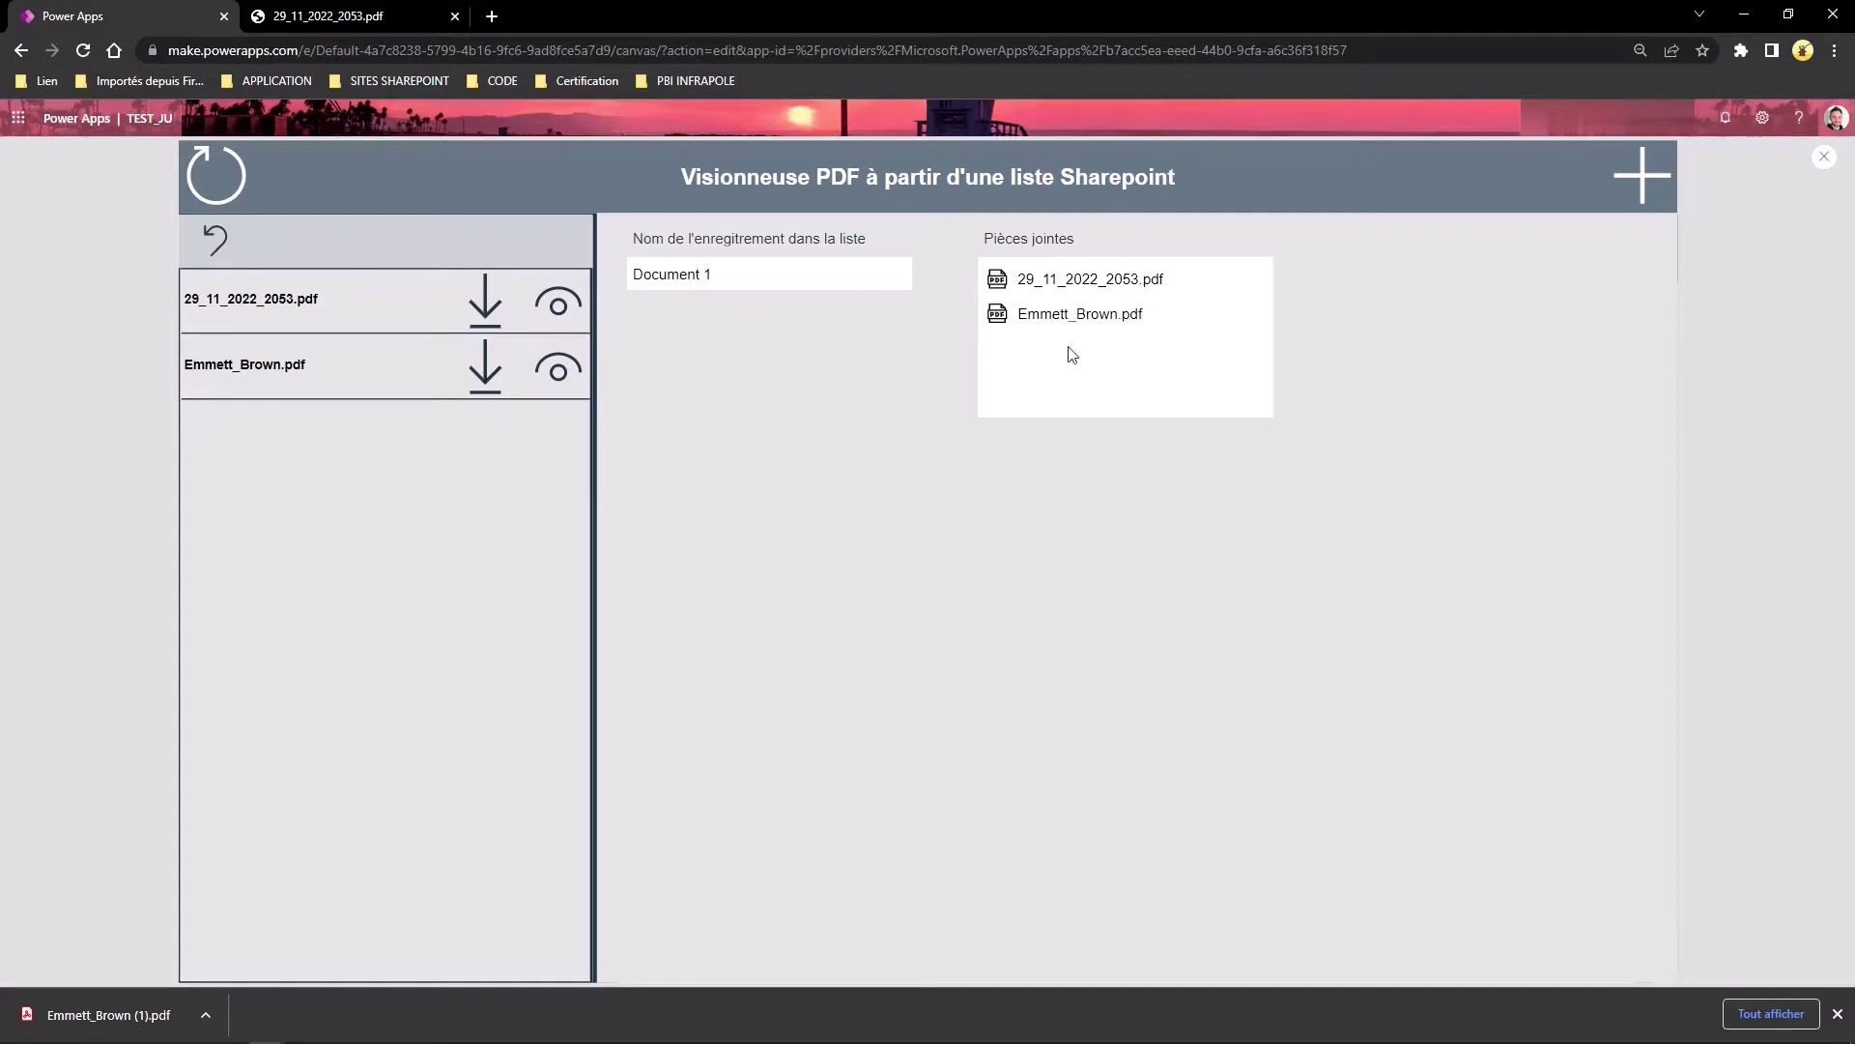
left_click(1105, 323)
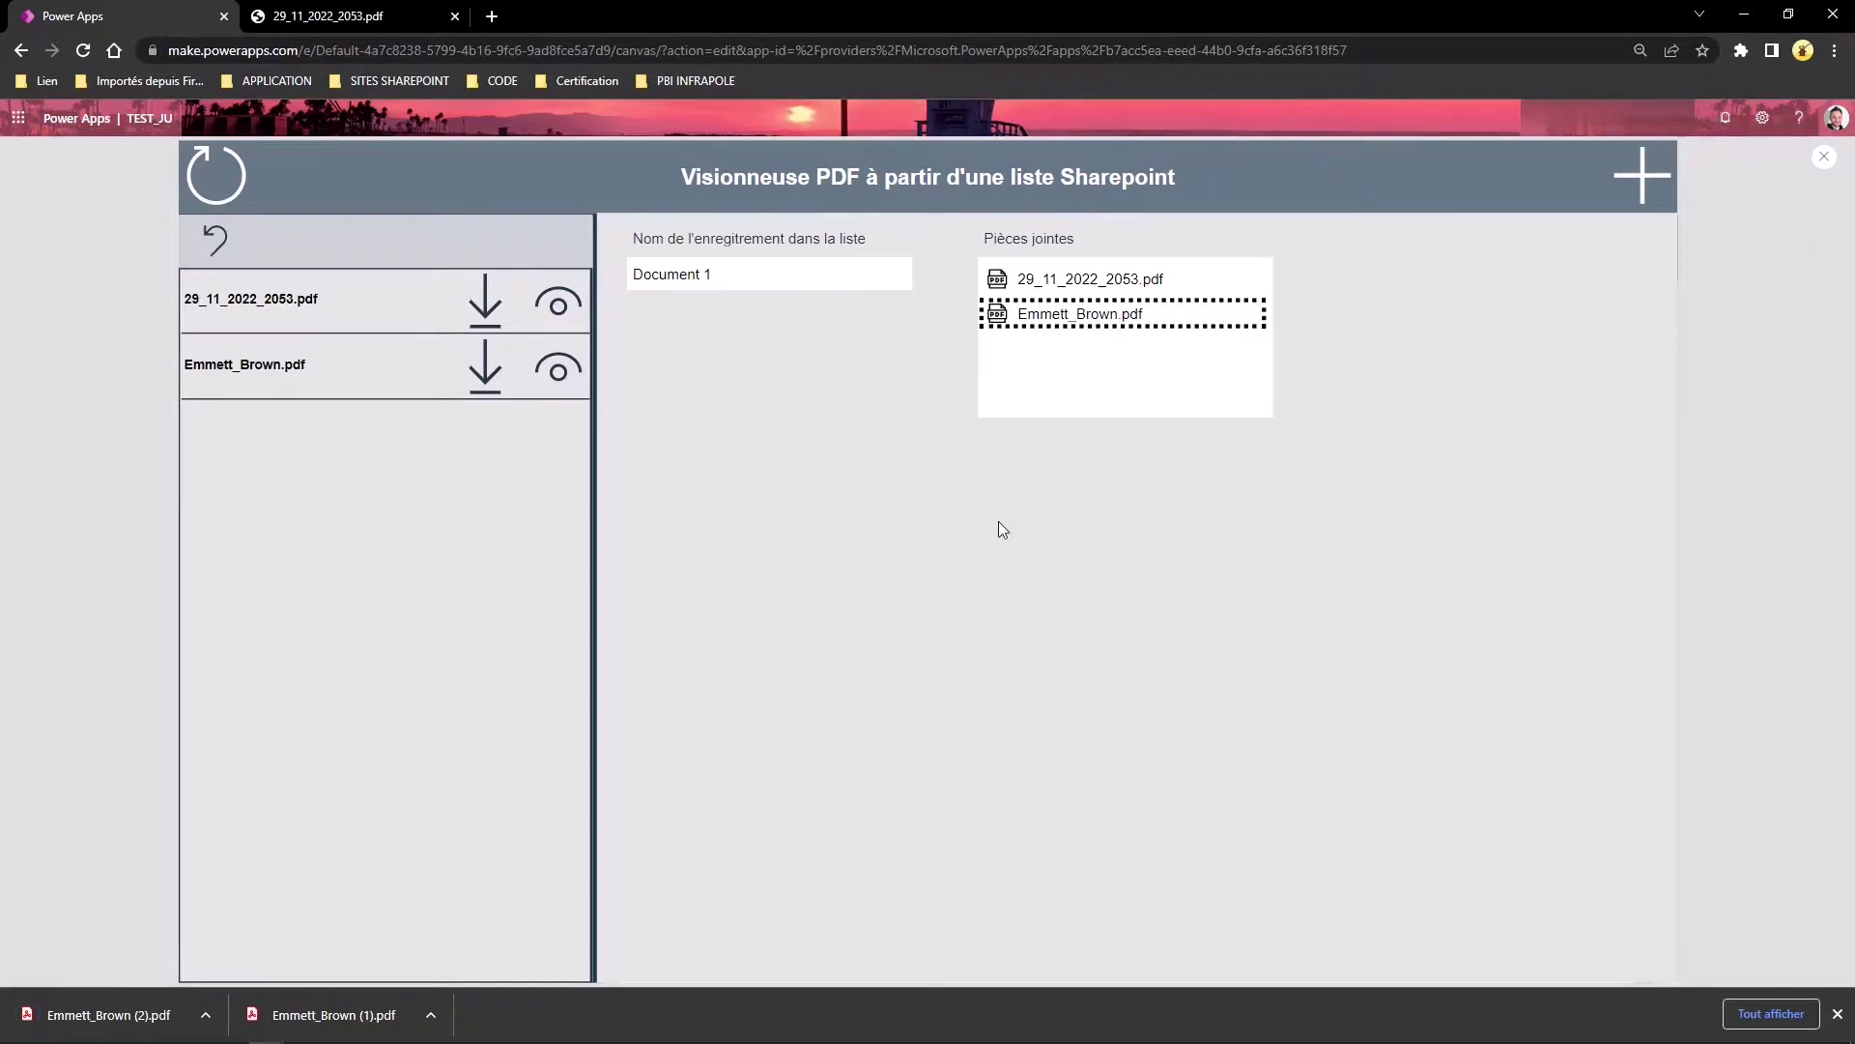
- Leave the preview and examine Form2's DefaultMode formula, including in its advanced properties
left_click(1822, 161)
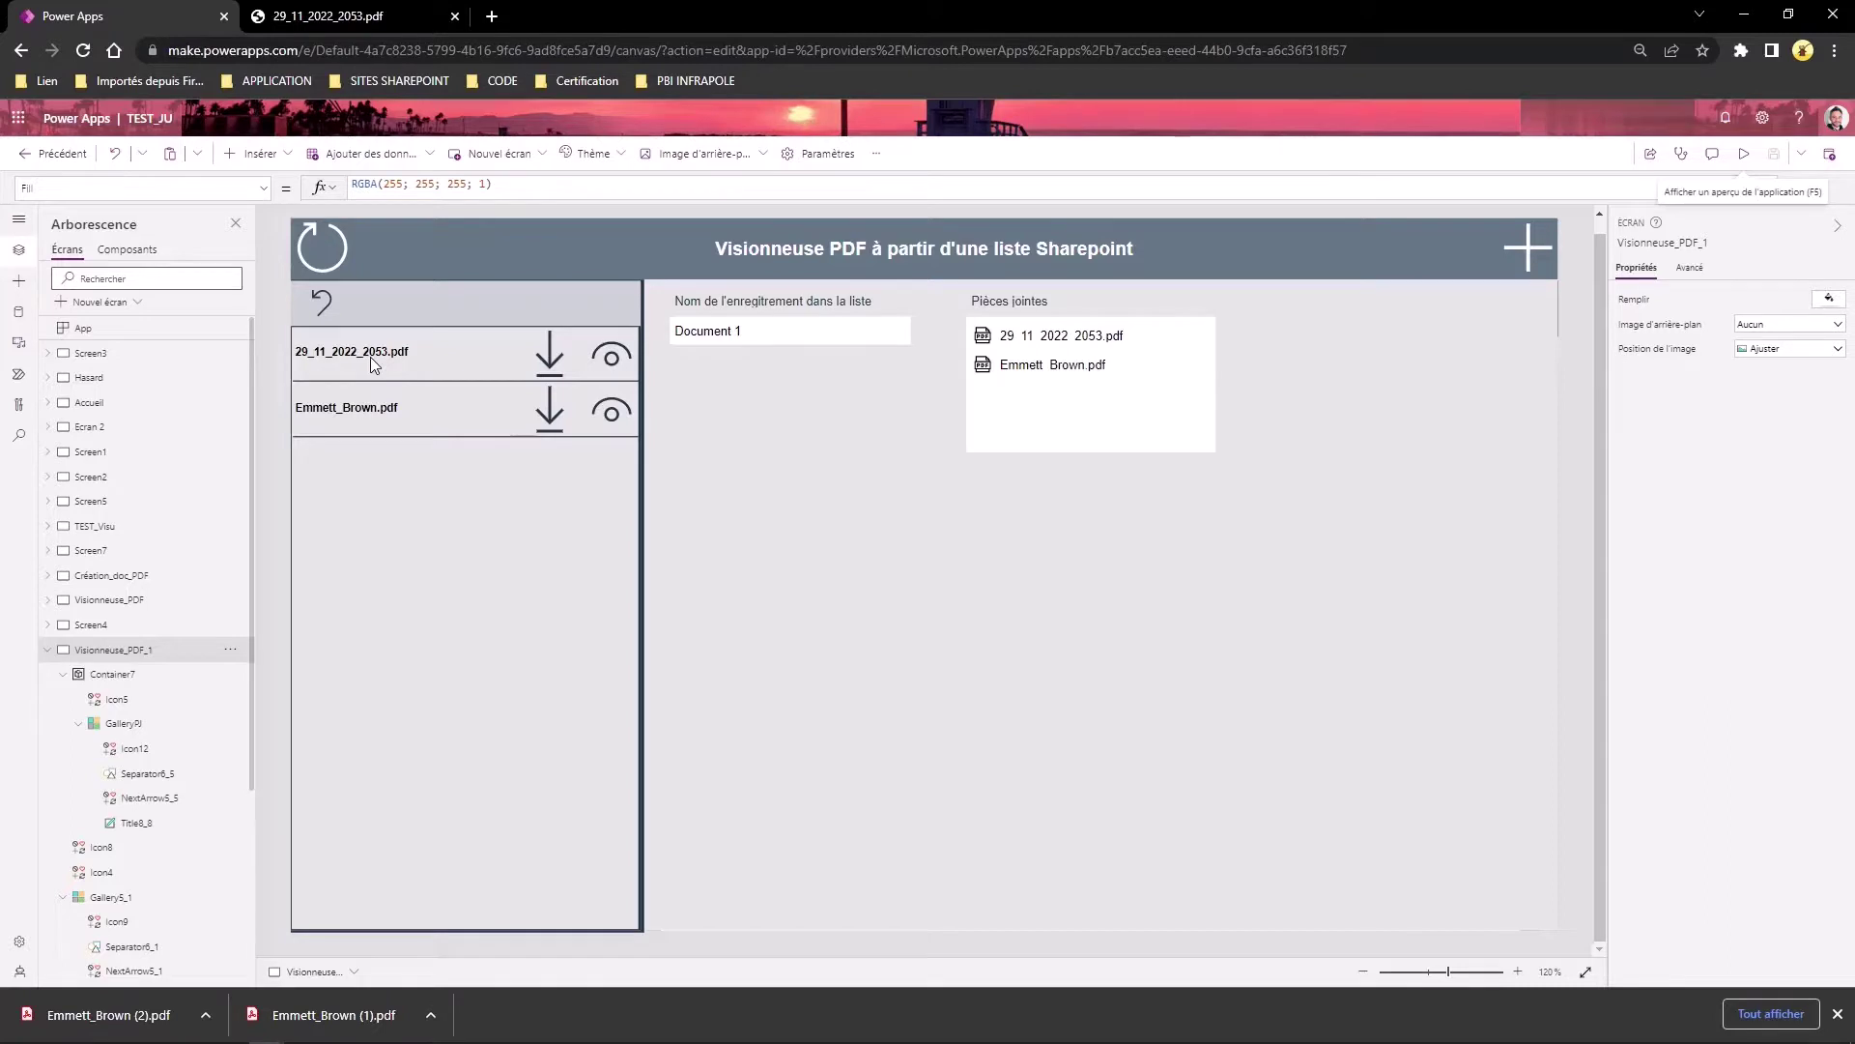
left_click(1138, 676)
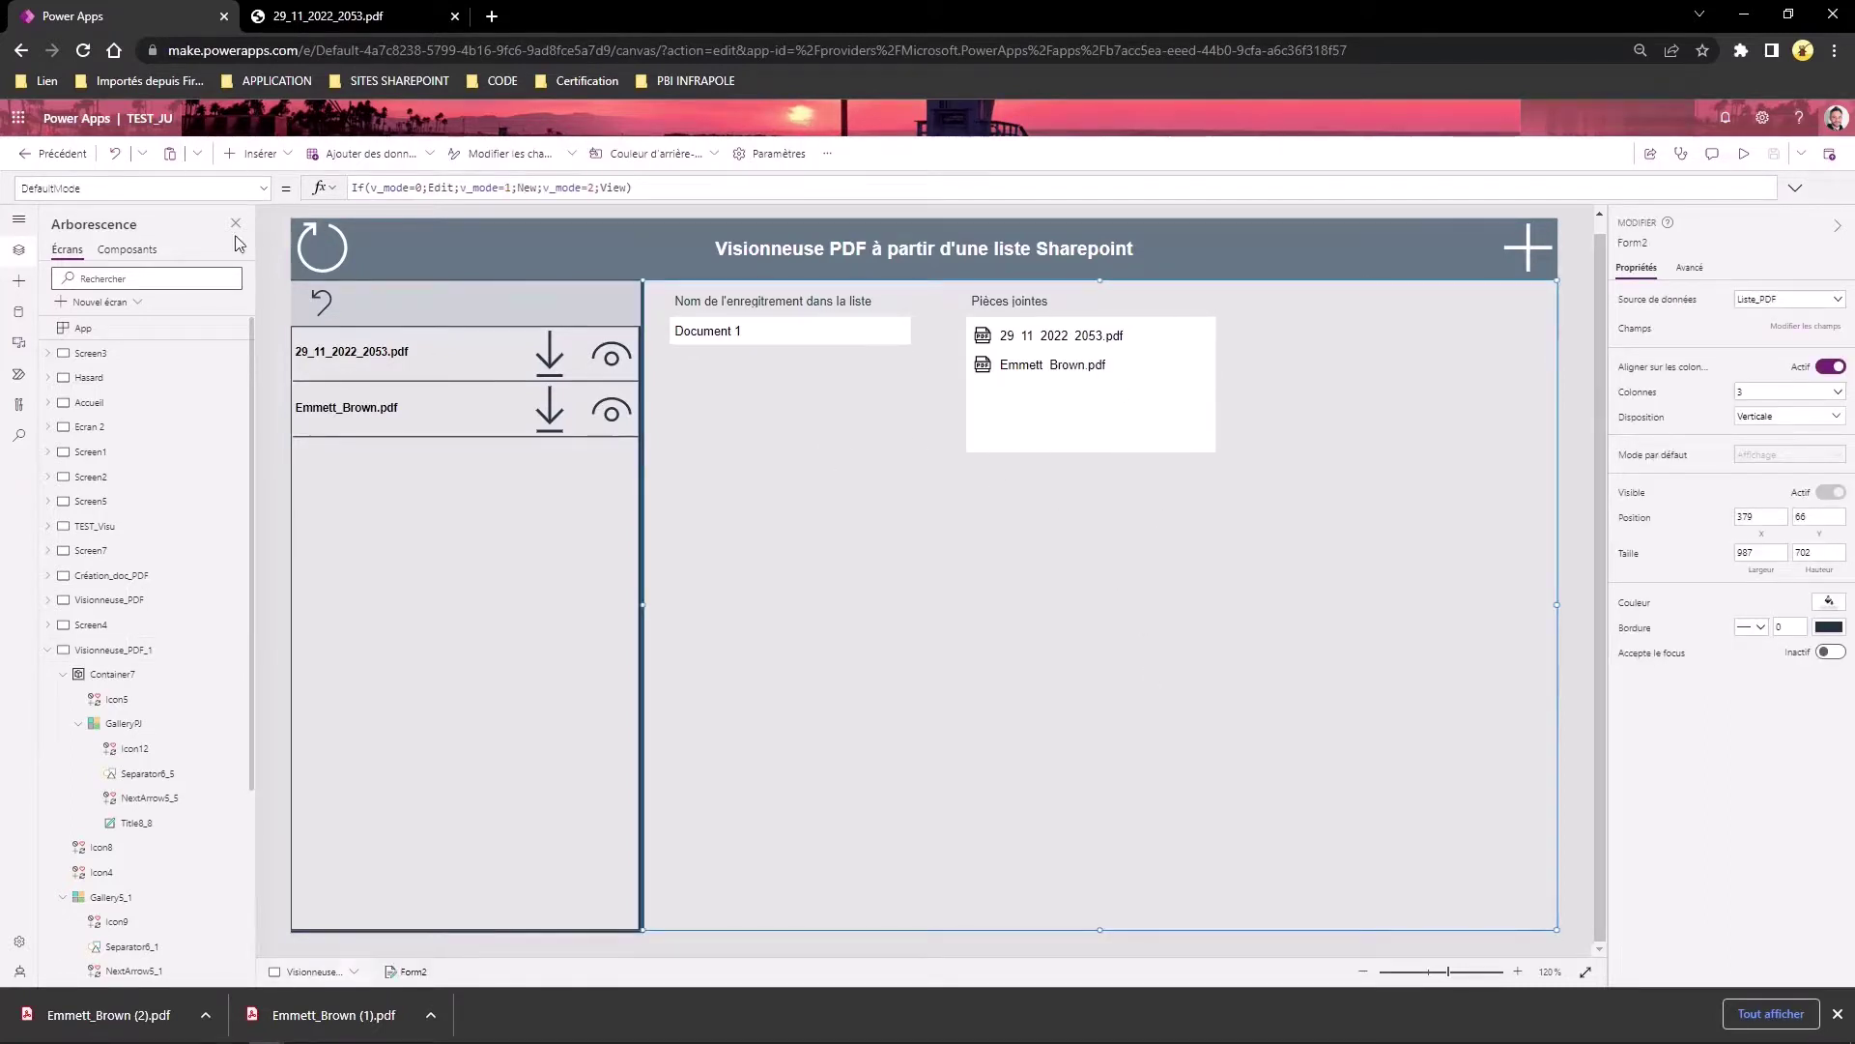
left_click(1642, 462)
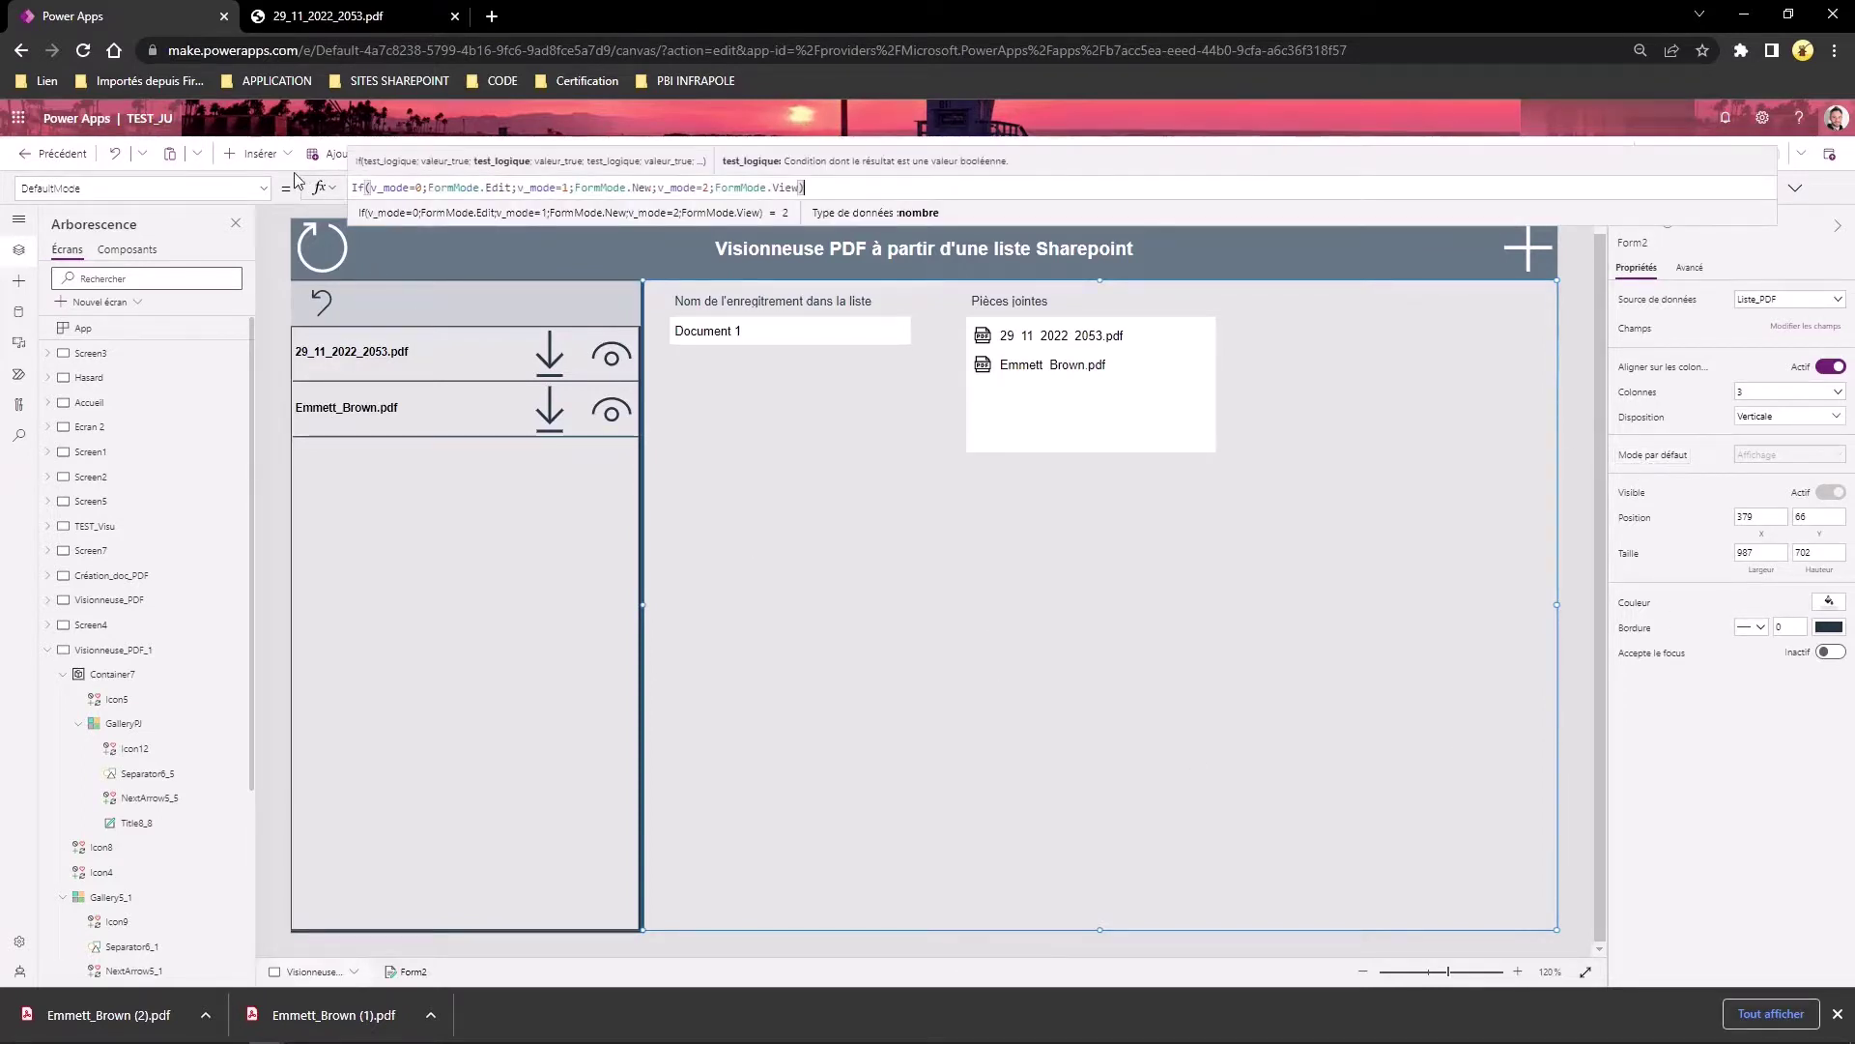
left_click(1691, 269)
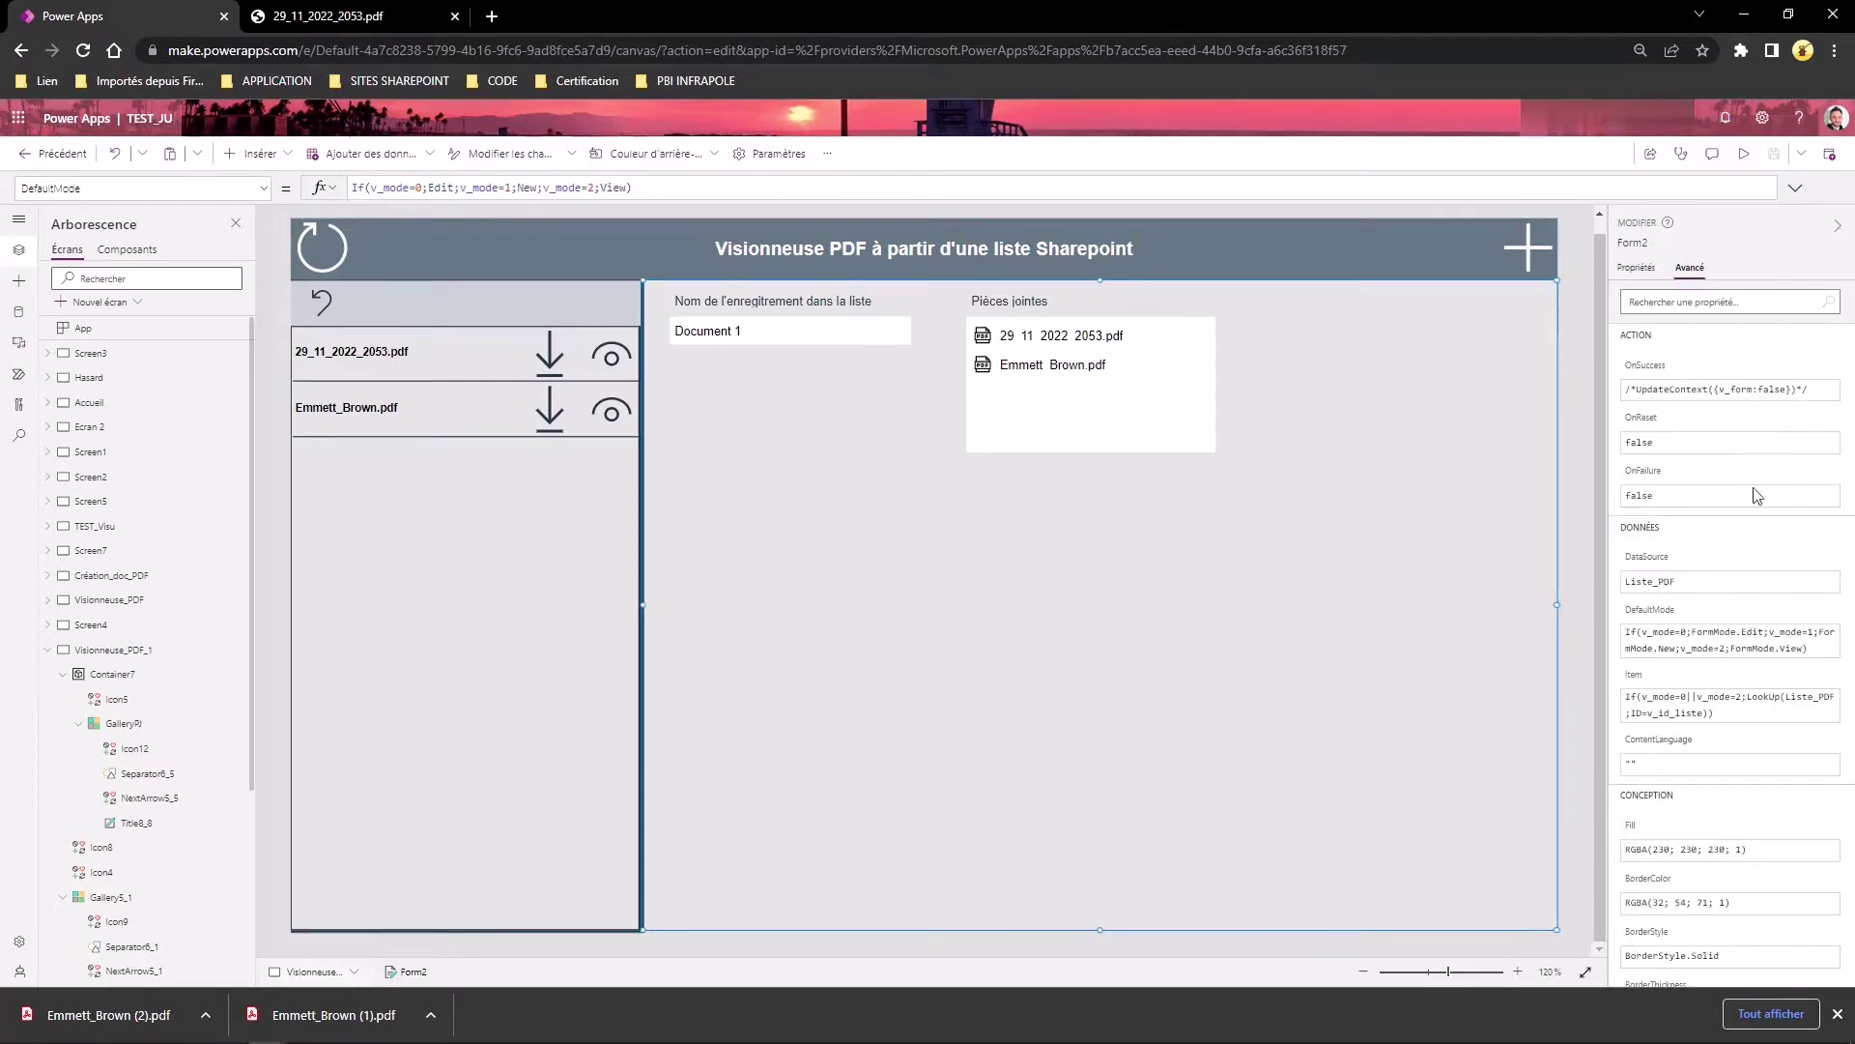
left_click(1640, 608)
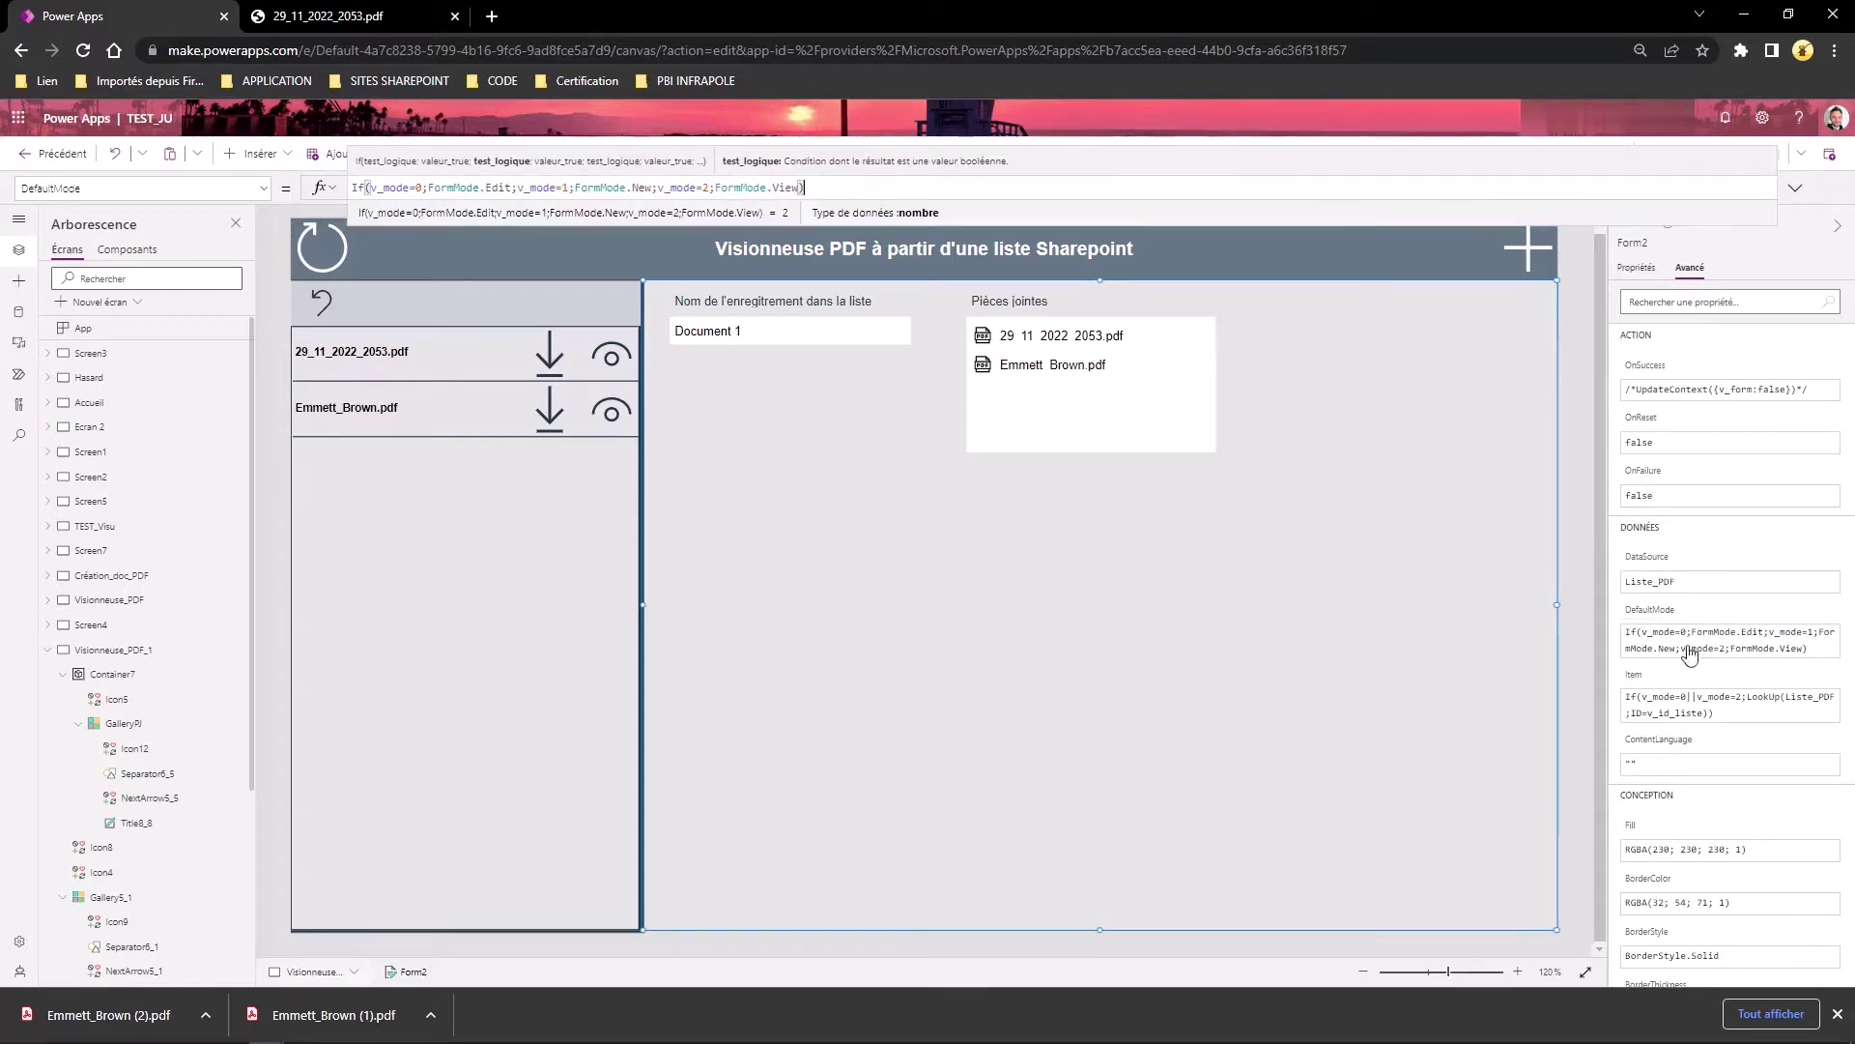